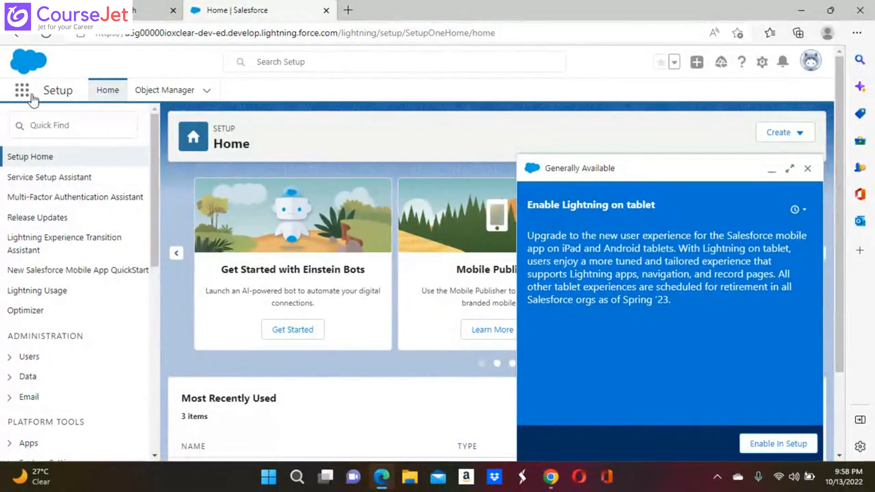
Leave Setup and switch to the Service app from the App Launcher
click(19, 92)
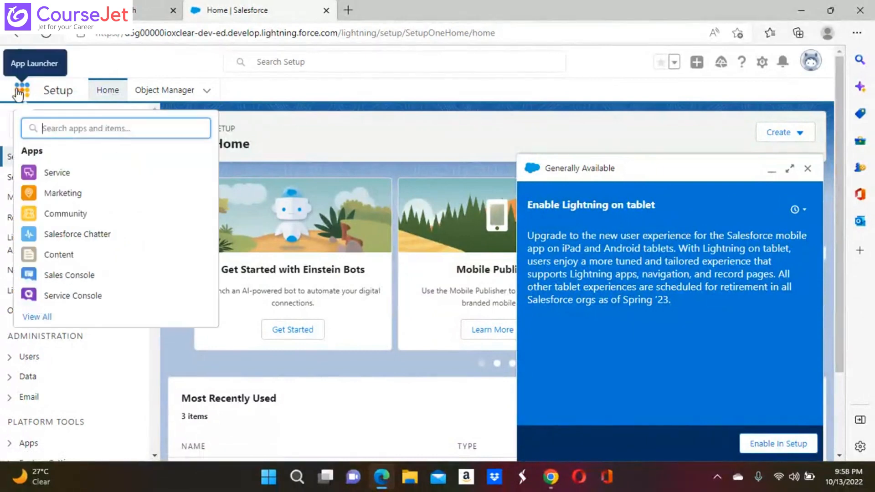
click(62, 175)
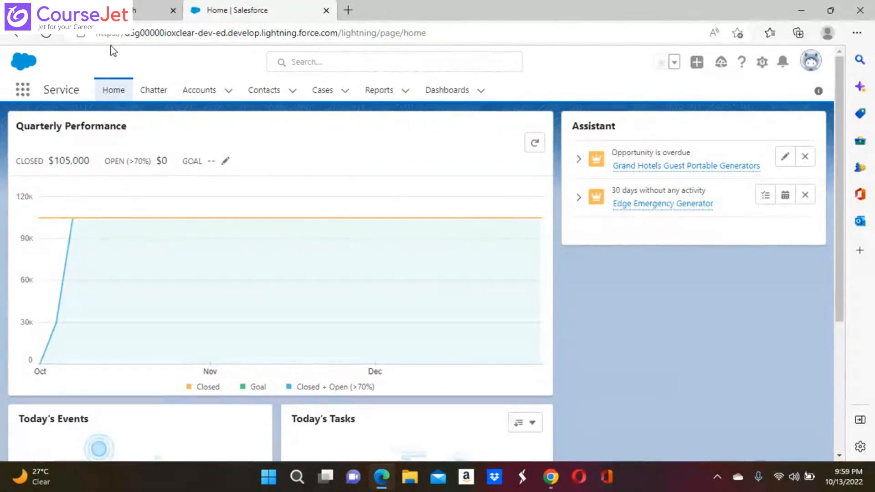
Skim the Service home page, then open the Accounts tab's Recently Viewed list
scroll(375, 226, down, 3)
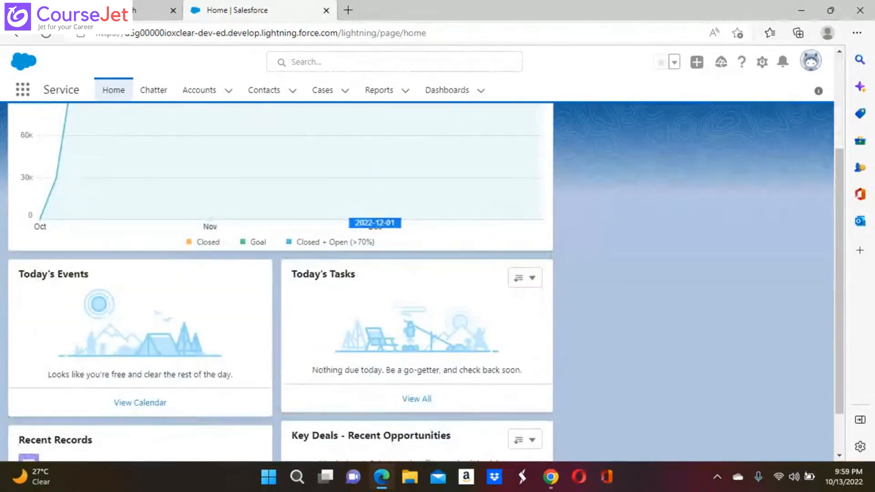
scroll(374, 225, down, 1)
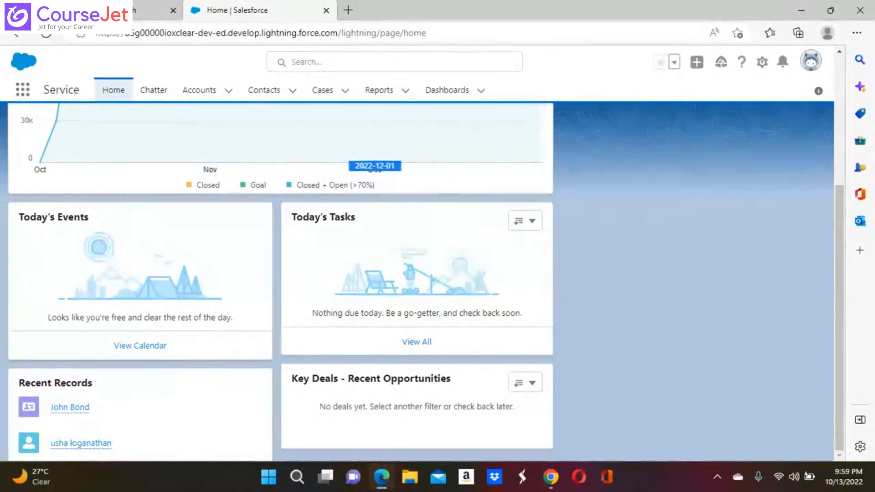
scroll(417, 283, up, 3)
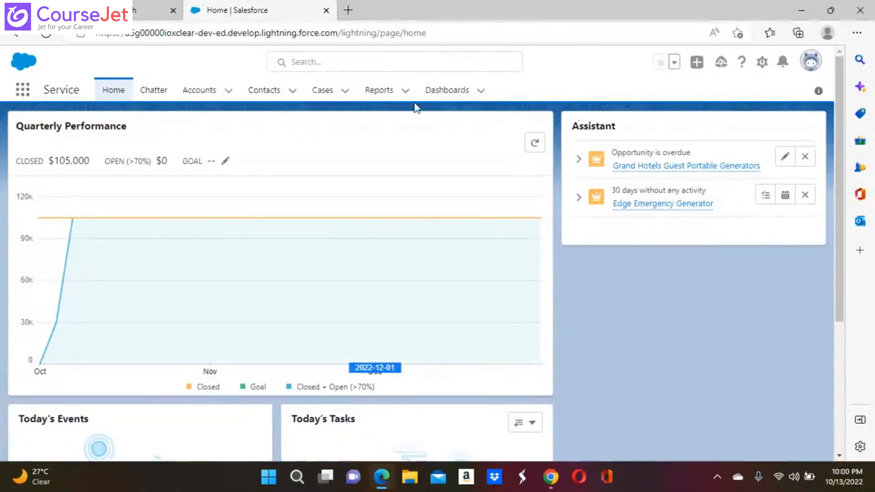
click(212, 97)
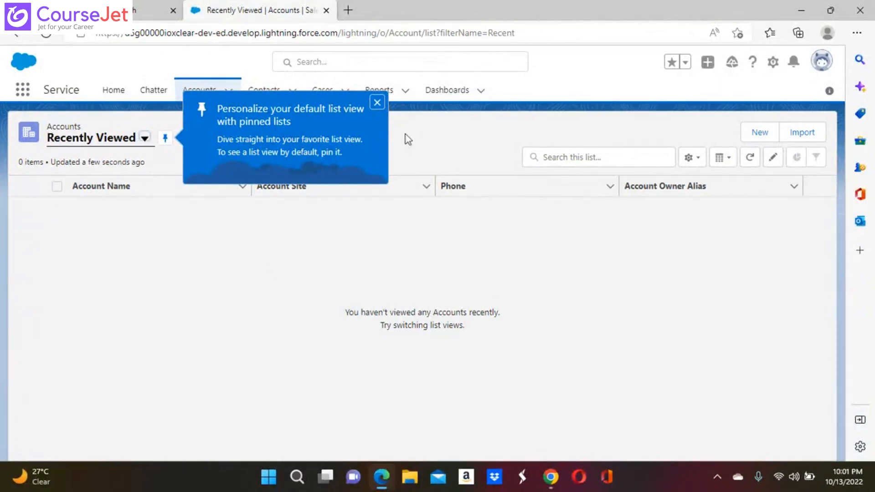
Dismiss the pinned-list tip and switch the Accounts list view to All Accounts
click(378, 102)
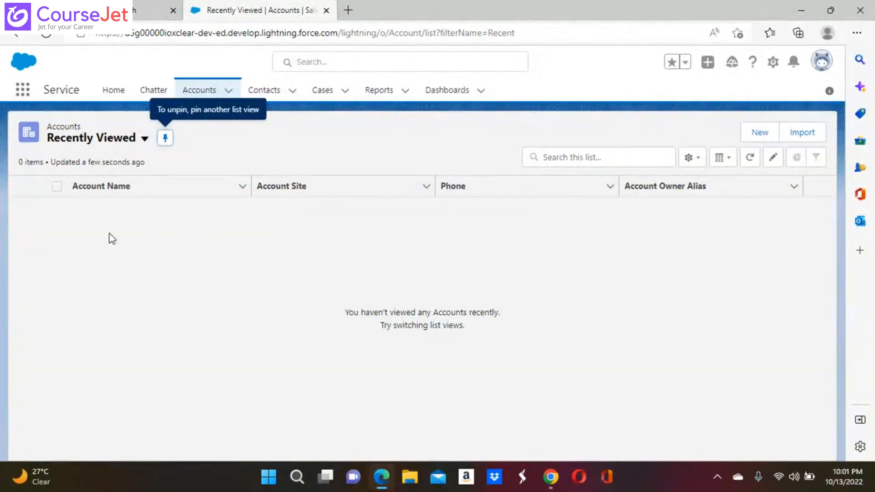
click(145, 138)
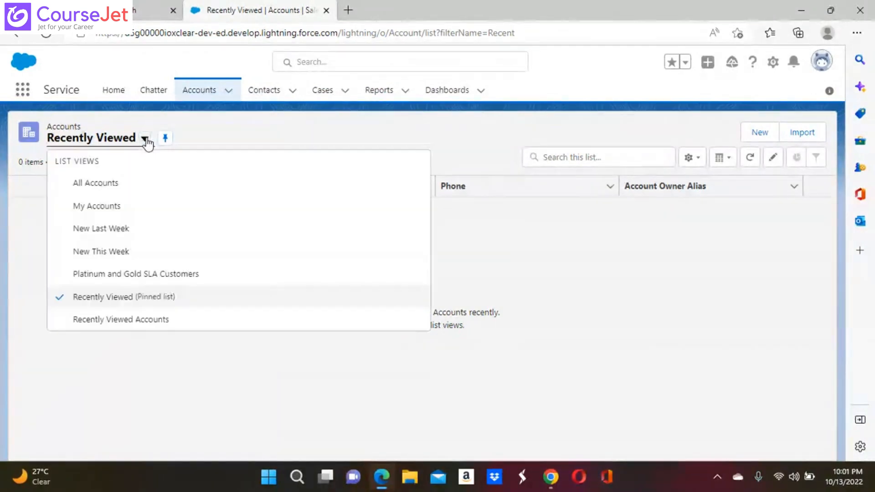
click(98, 184)
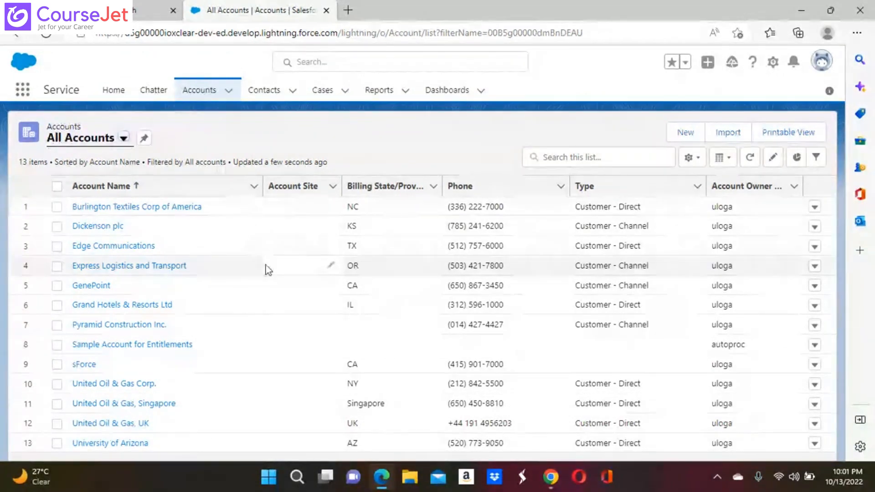
click(253, 192)
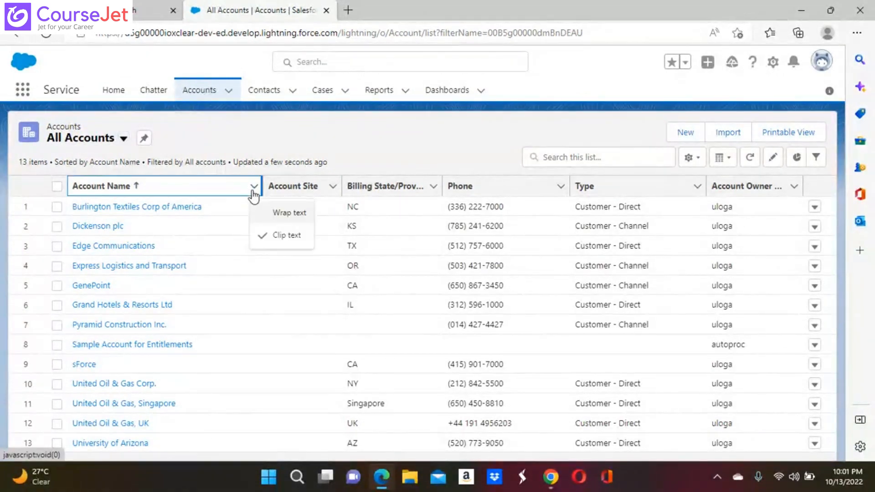
click(298, 131)
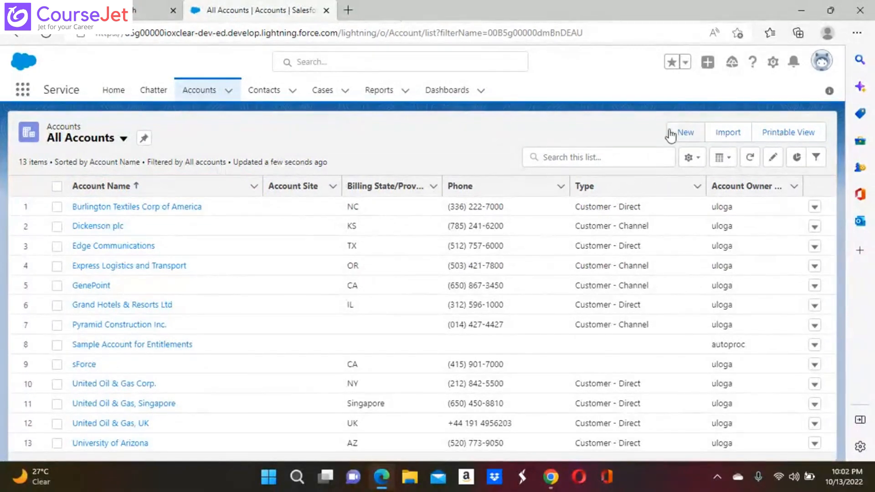
Start a New Account with Account Name 'walmart', then bring up Windows Quick Settings
click(688, 133)
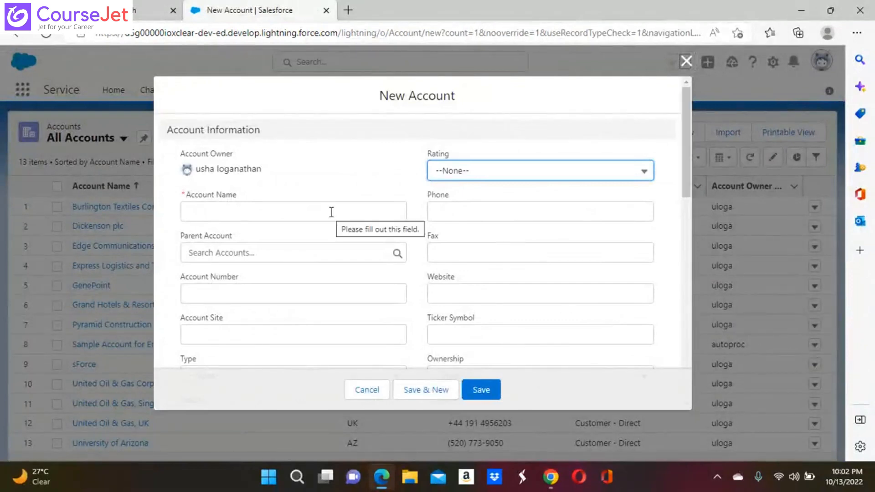
click(209, 213)
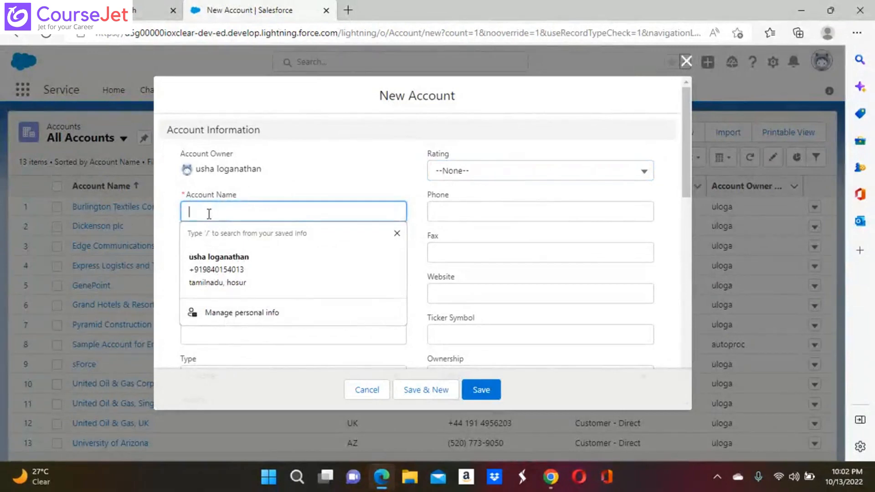
text(wal)
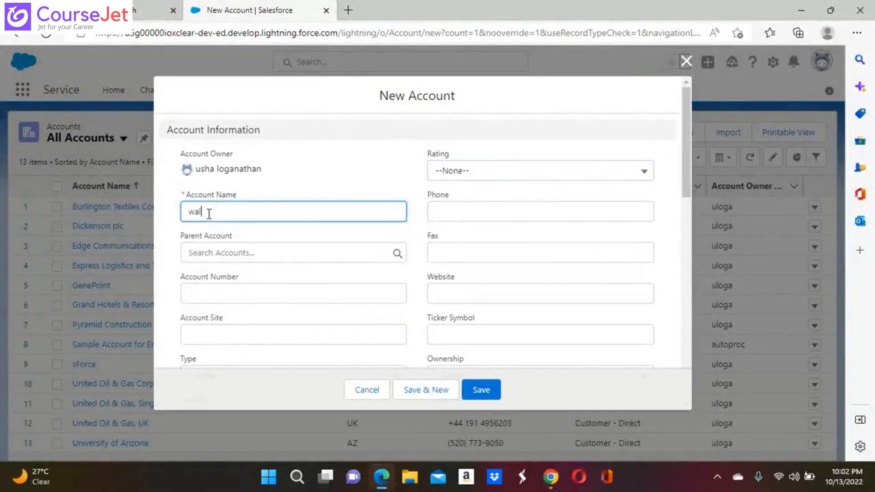
text(mart)
click(234, 252)
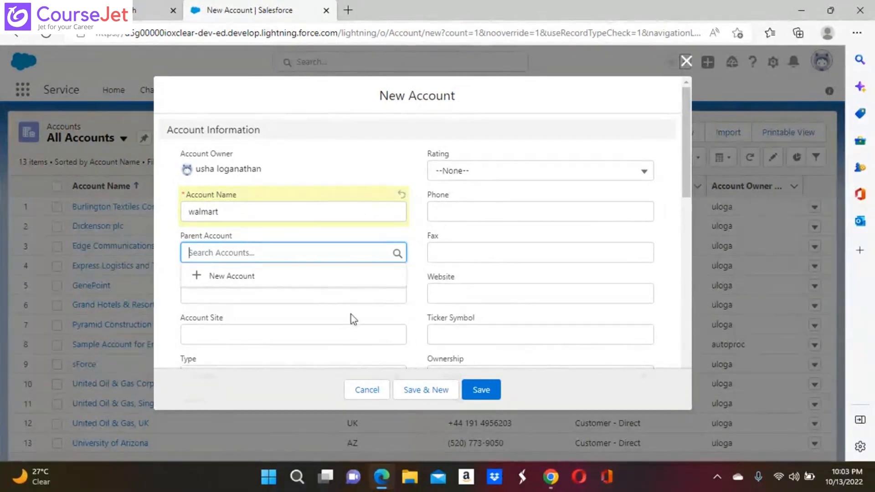
click(784, 484)
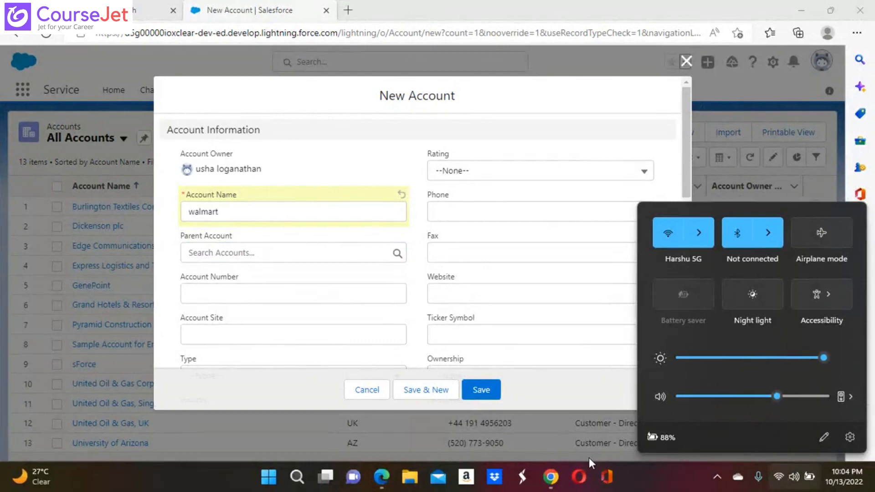
Reveal the hidden tray icons, check the Bluetooth tray options, and raise volume to 100
click(644, 488)
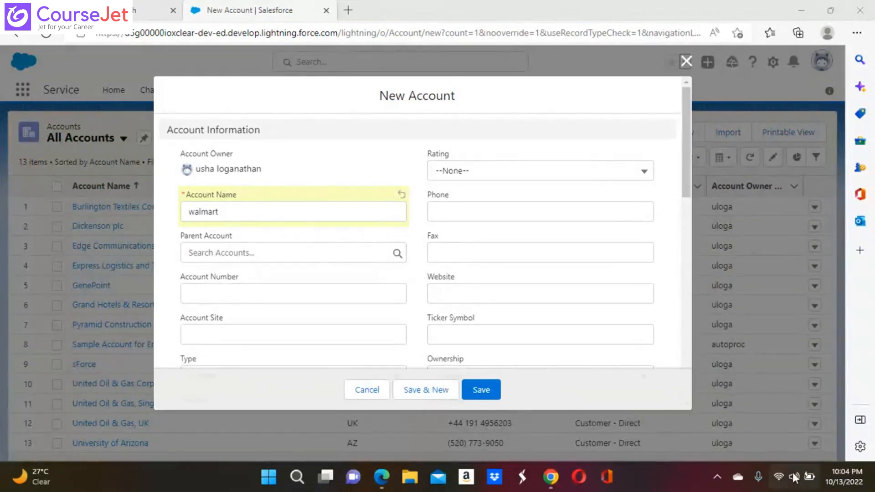
click(715, 477)
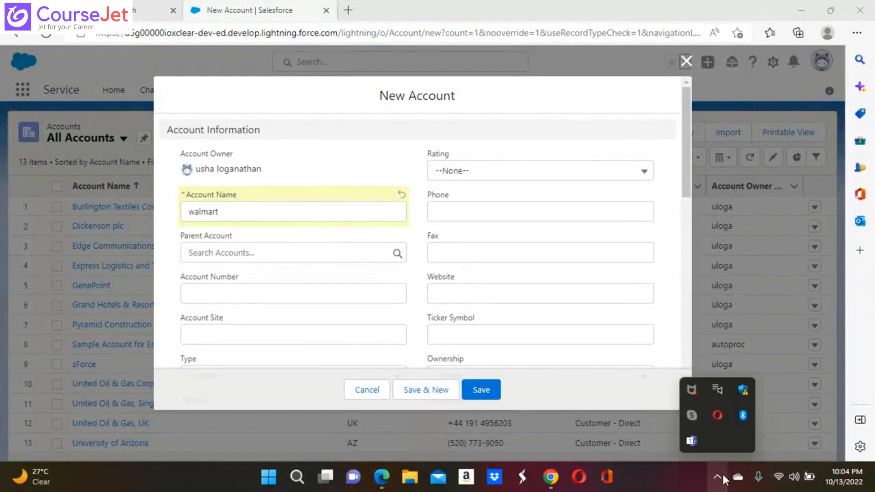
right_click(744, 415)
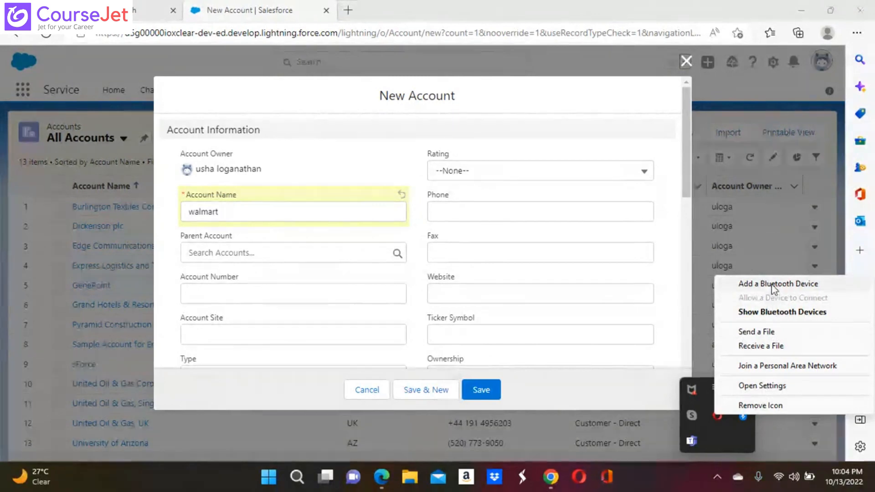
click(744, 417)
right_click(743, 417)
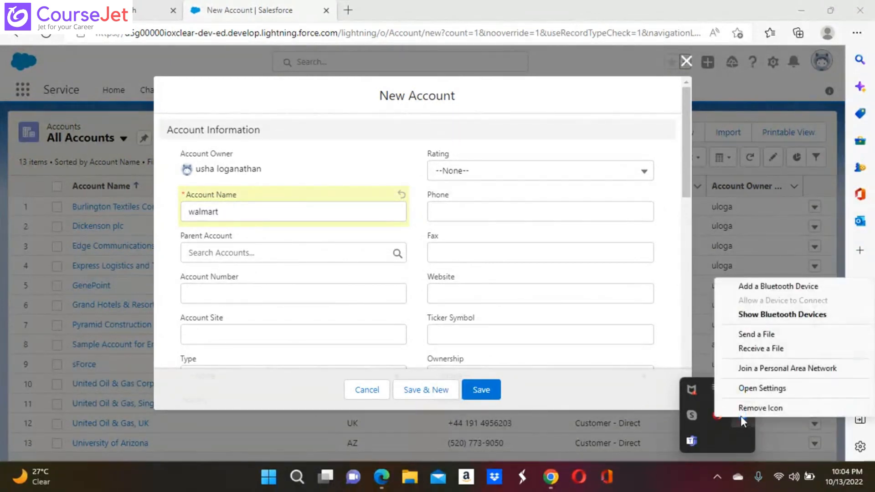
click(729, 436)
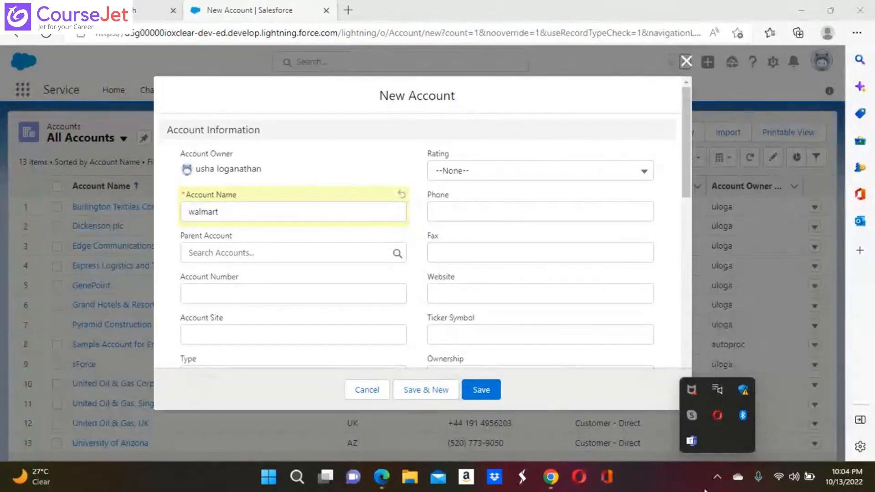
key(XF86AudioRaiseVolume)
Search Windows for 'bl' and open the 'bluetooth' web results in Bing
mouse_move(297, 477)
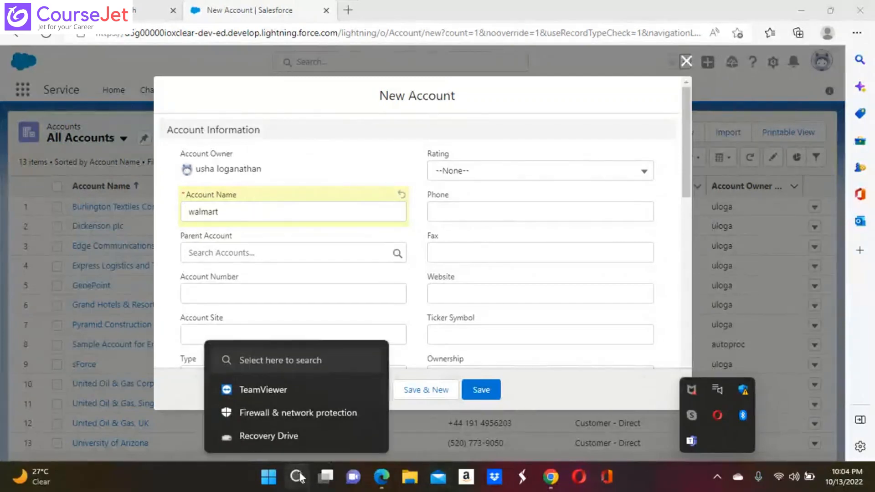
click(296, 477)
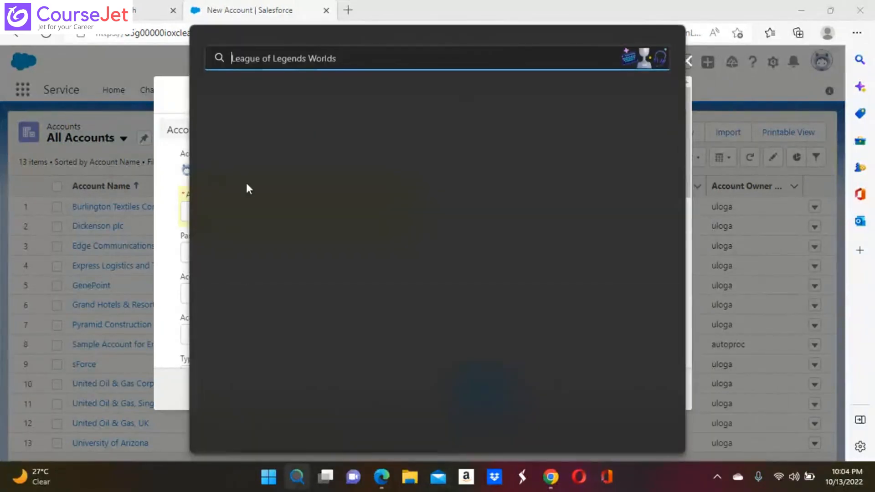
text(blue)
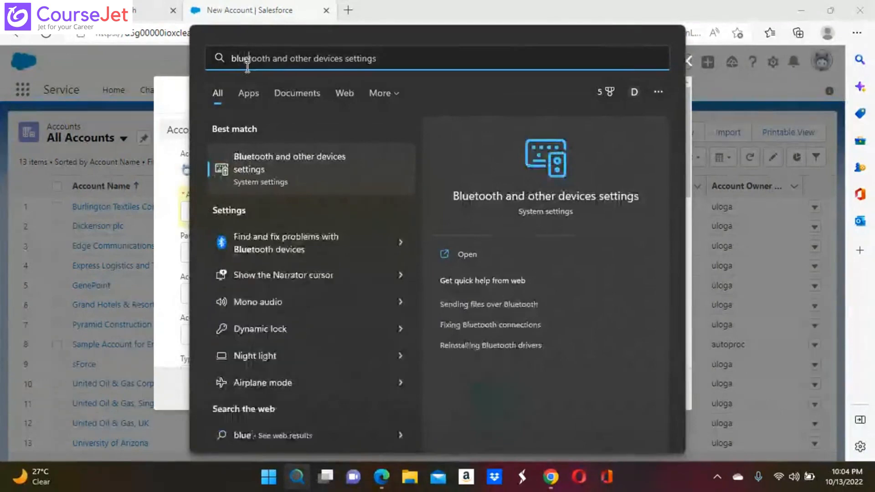
key(ctrl+a)
key(BackSpace)
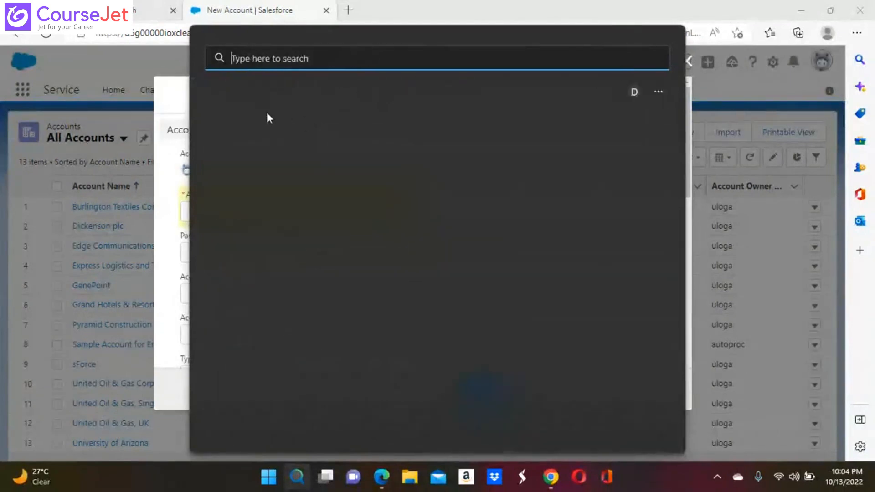
text(bk)
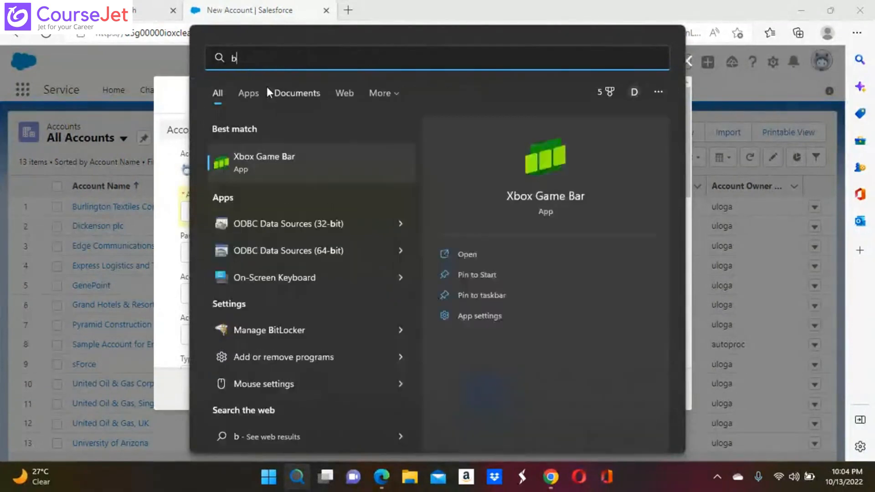
key(BackSpace)
text(li)
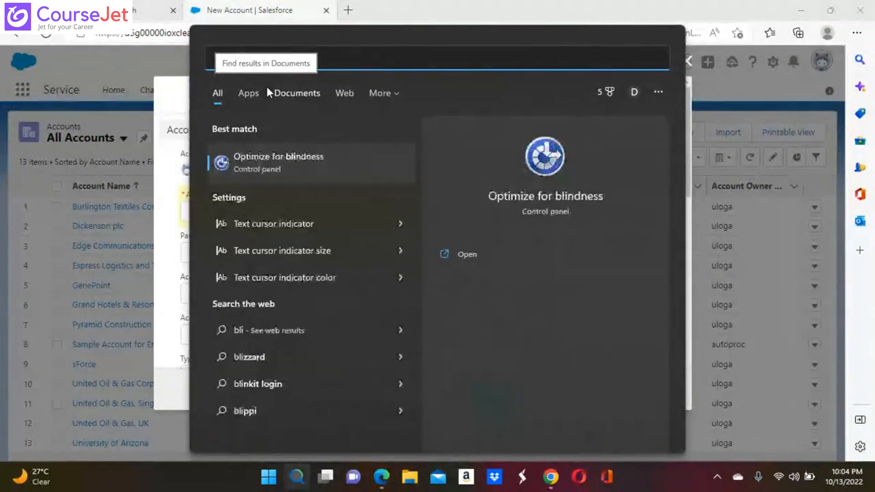
key(BackSpace)
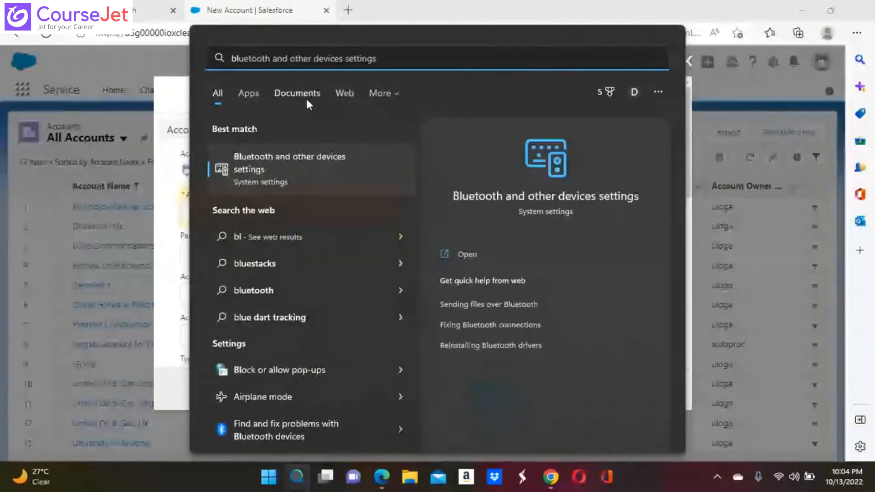
click(265, 288)
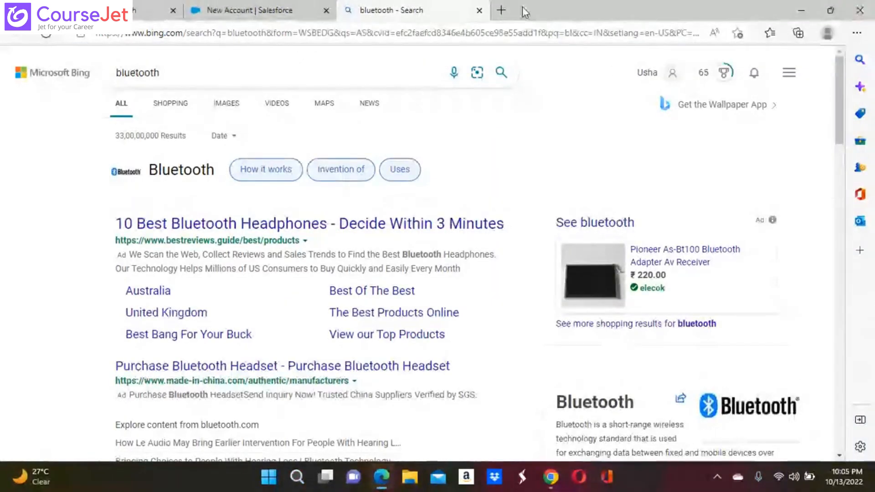
Return to the 'New Account | Salesforce' tab with the walmart form still unsaved
click(258, 12)
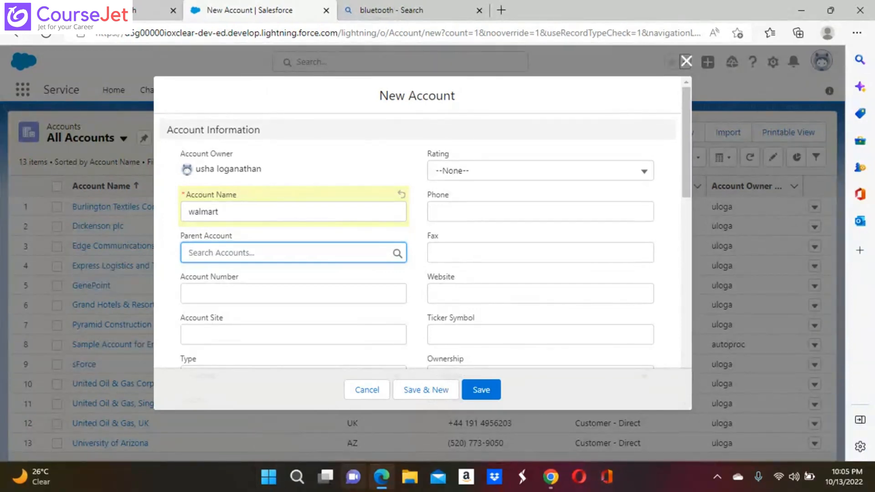
Scroll the walmart New Account form and place the cursor in the SIC Code field
mouse_move(324, 476)
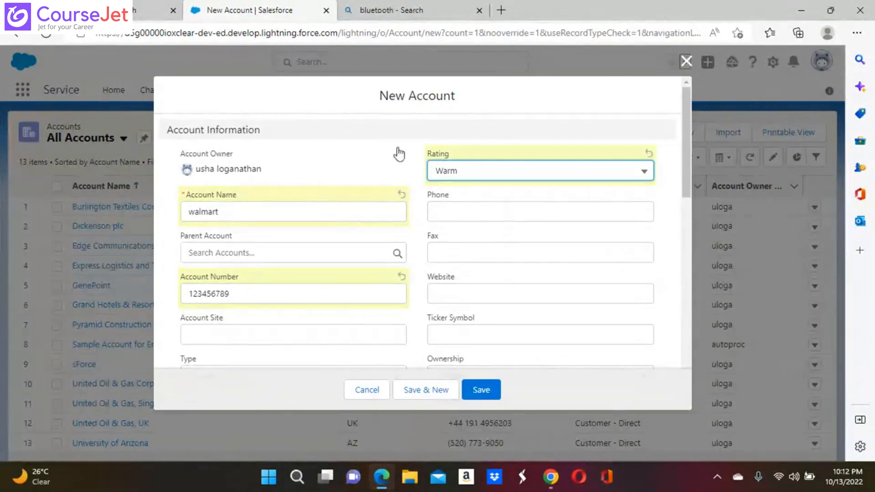
scroll(422, 224, down, 4)
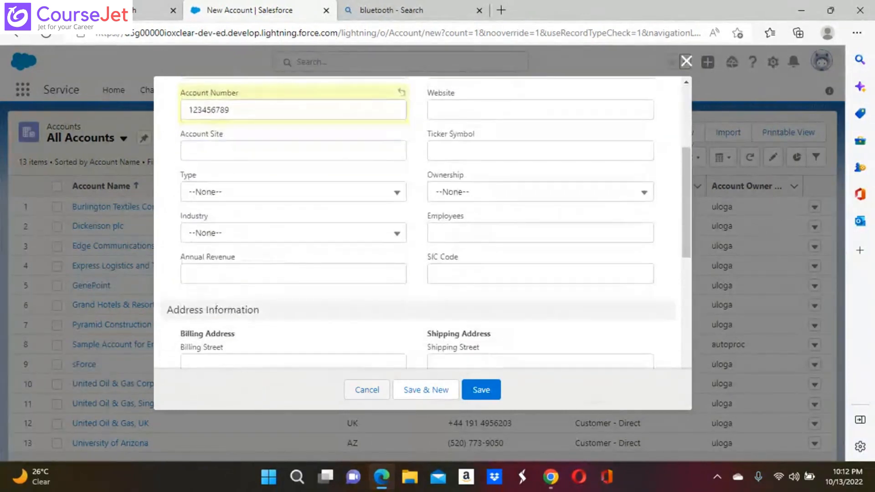
scroll(422, 223, down, 2)
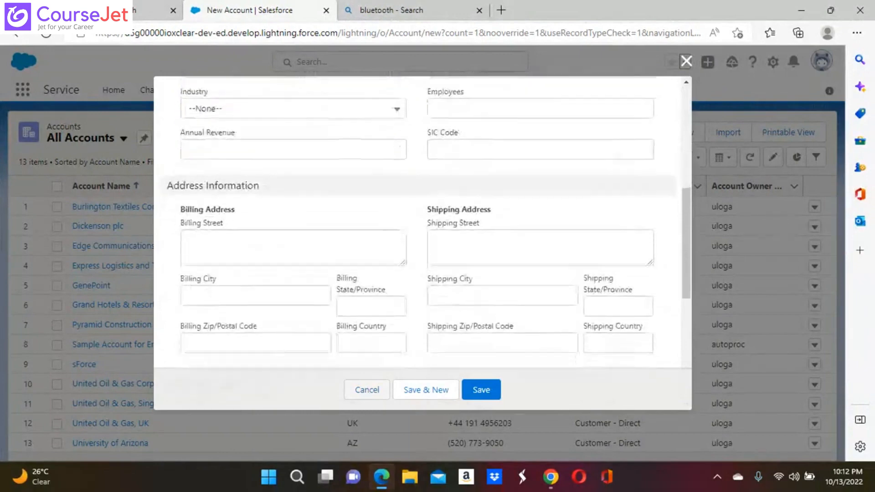
scroll(423, 223, up, 2)
scroll(540, 334, up, 1)
click(540, 334)
Move to the Shipping Street field and scroll through the remaining form fields
scroll(540, 334, down, 3)
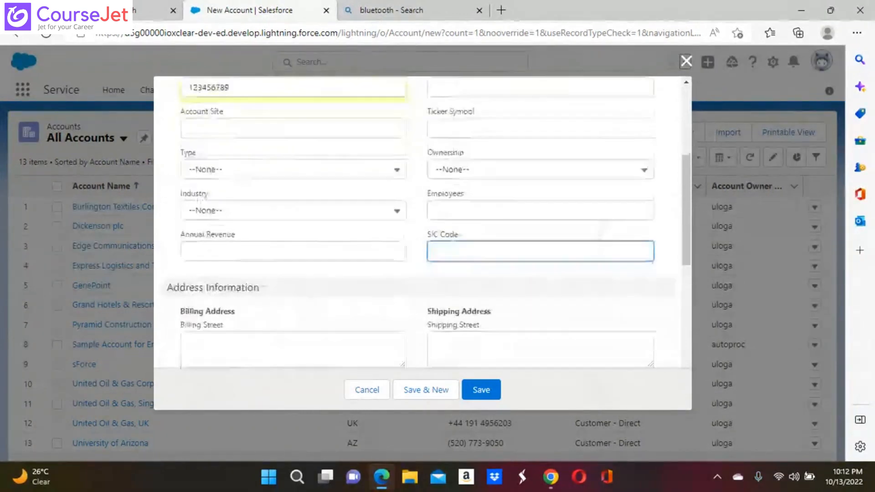
click(541, 241)
scroll(540, 242, down, 1)
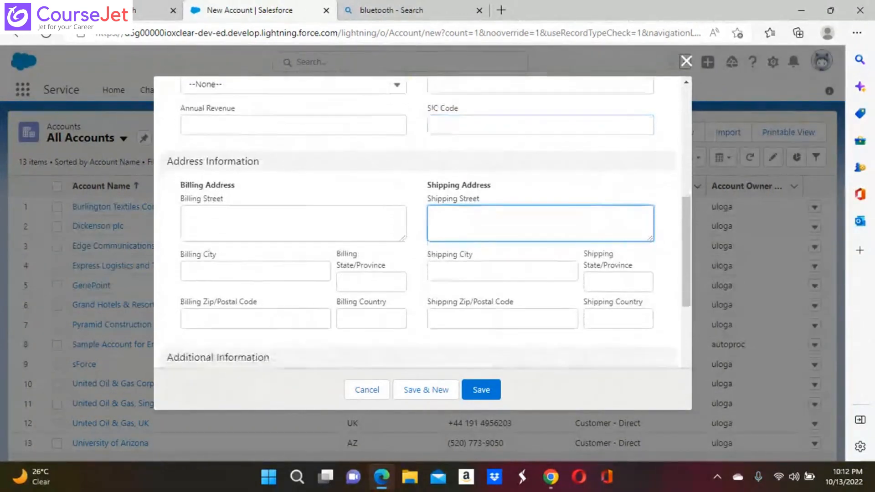
scroll(423, 223, down, 1)
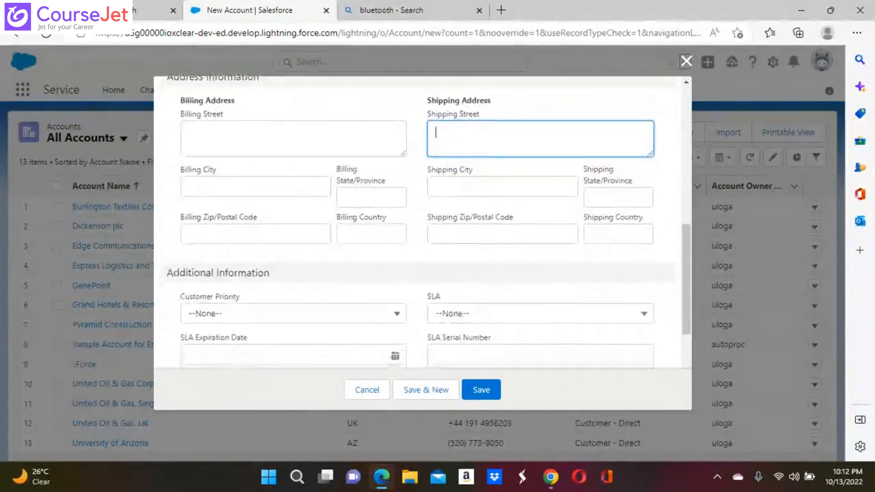
scroll(423, 223, down, 2)
scroll(423, 223, down, 2)
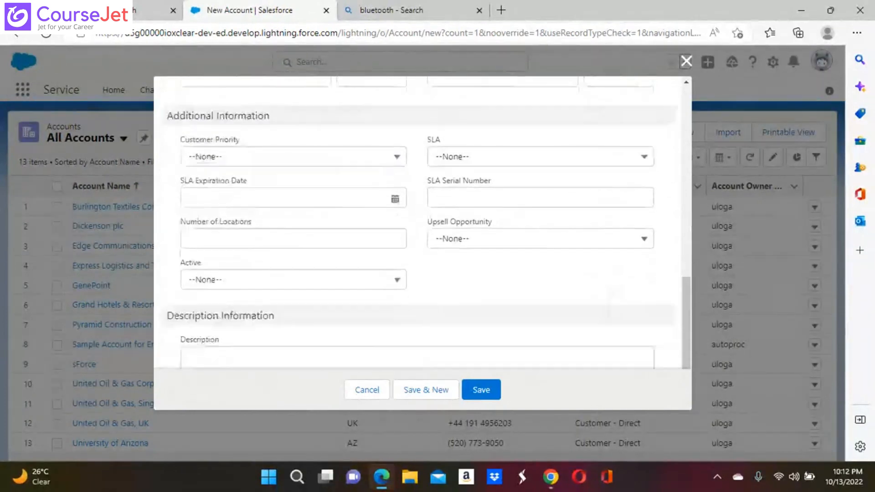
scroll(422, 224, up, 8)
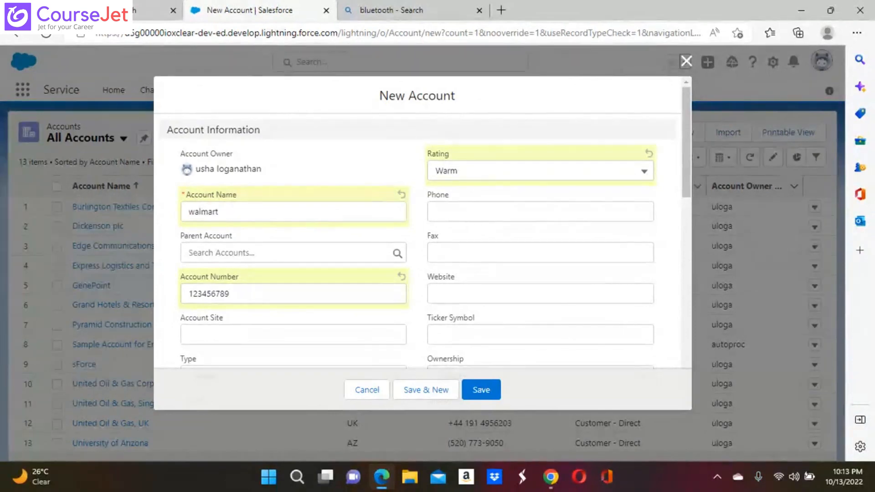
scroll(422, 223, down, 2)
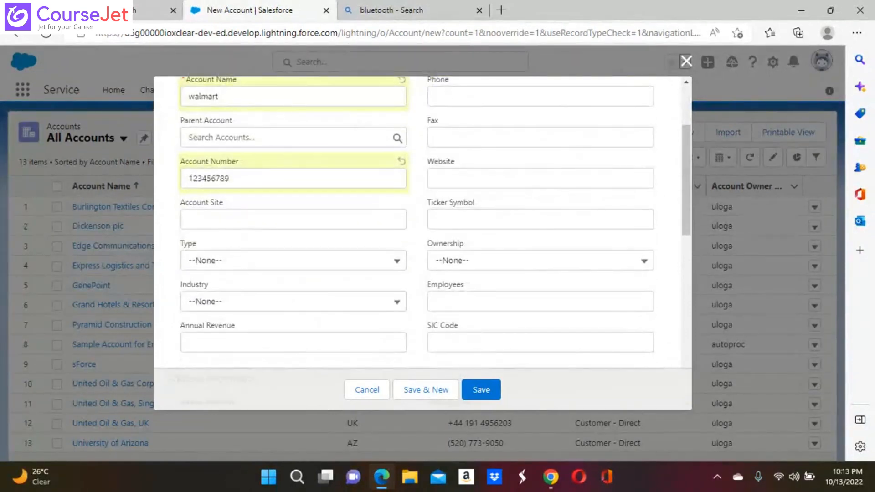
scroll(422, 223, down, 1)
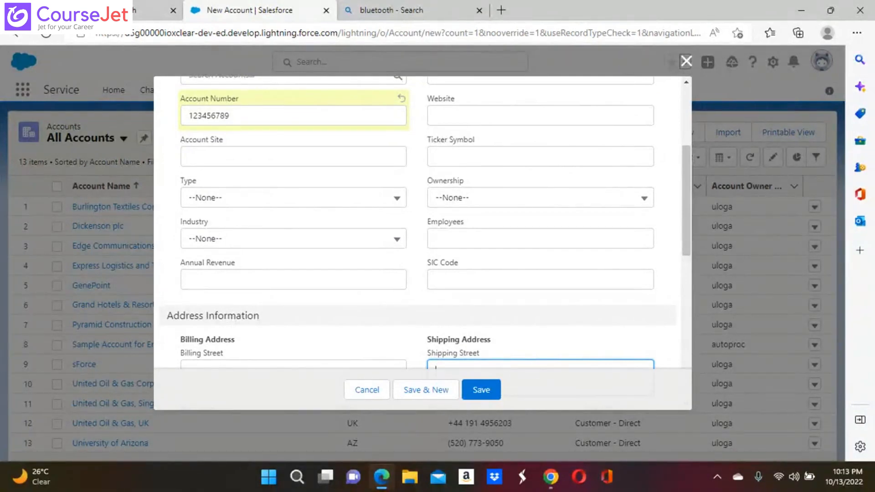
Find 'employee' on the page, then click into Annual Revenue and scroll the form
key(ctrl+f)
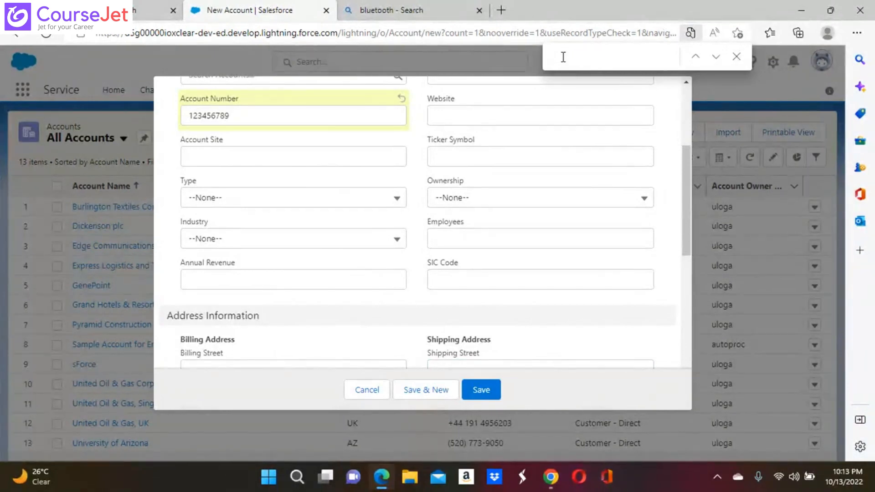
text(emp)
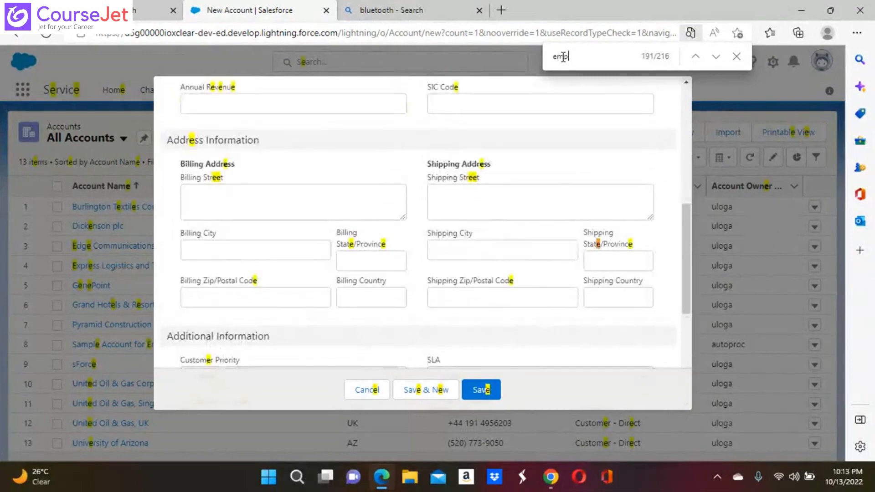
text(loyee)
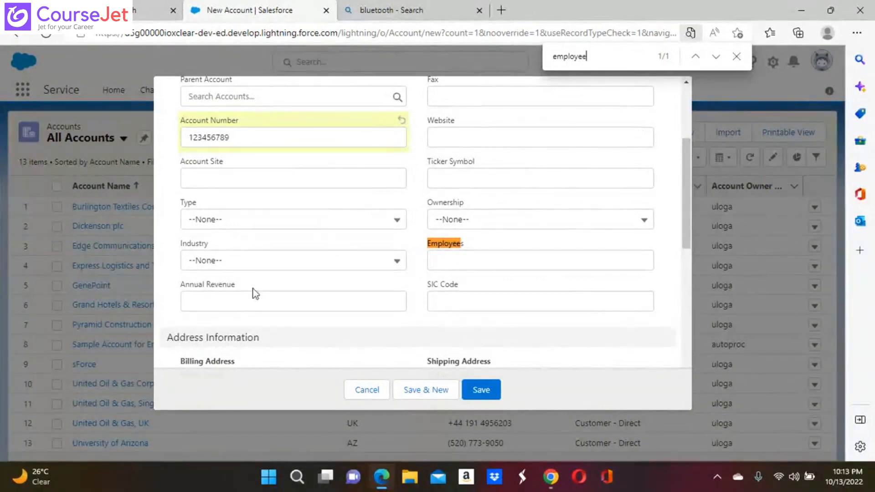
click(212, 305)
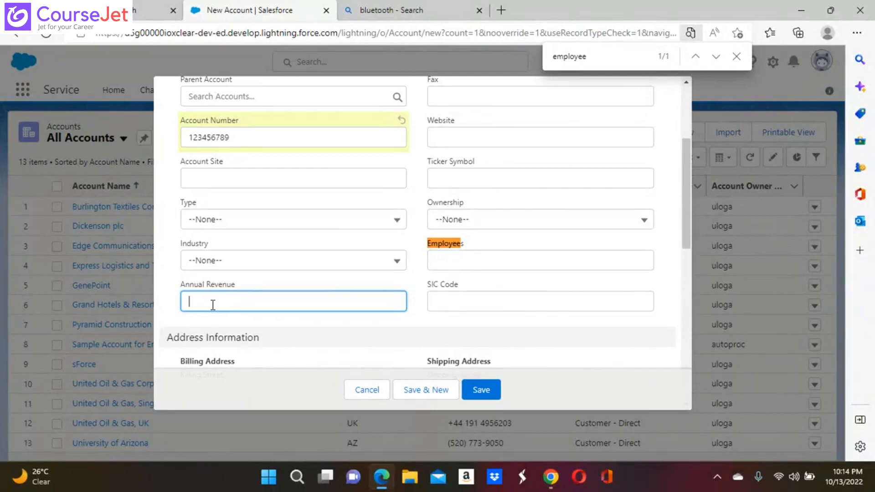
scroll(212, 305, down, 2)
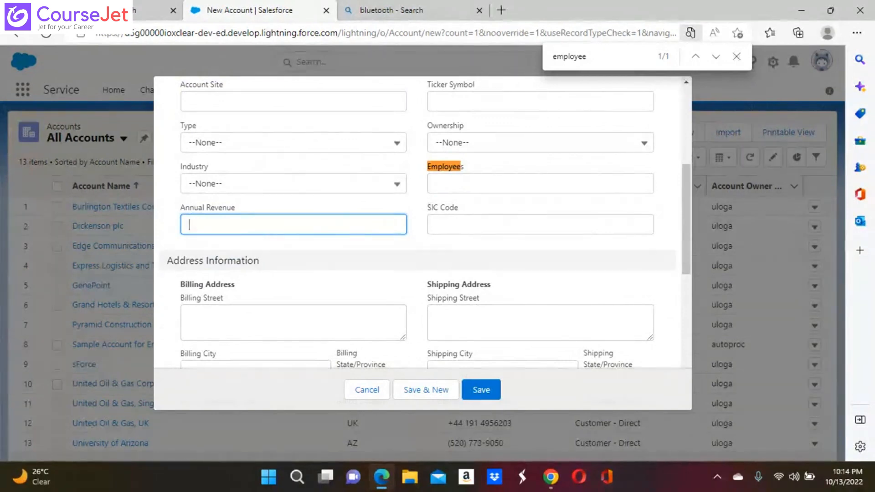
scroll(415, 224, down, 3)
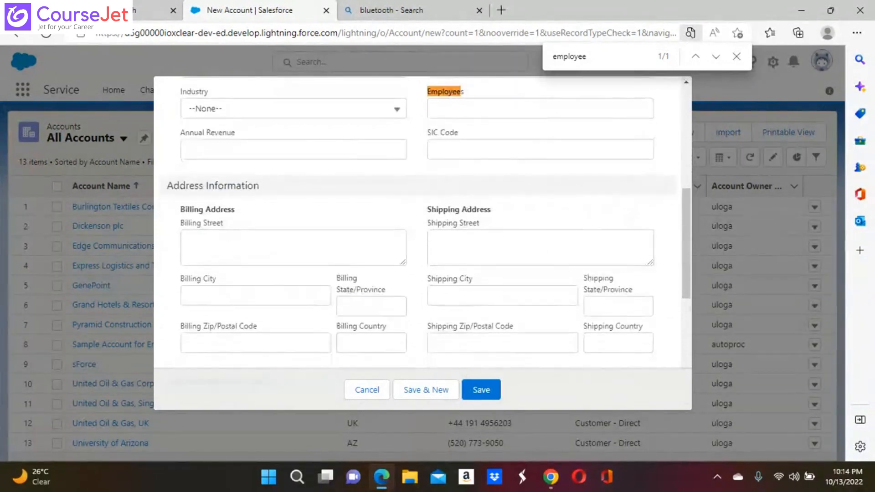
Change the page search to 'type' and open the Type picklist of account types
scroll(422, 224, up, 7)
click(587, 57)
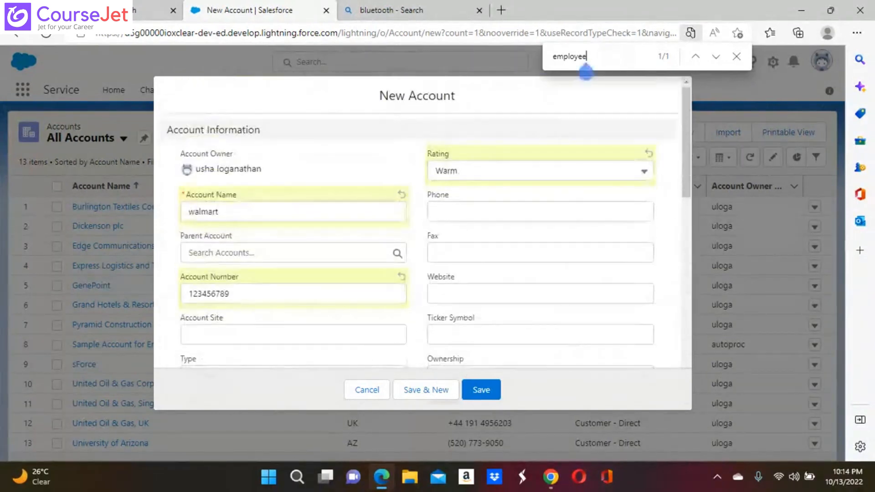
key(BackSpace)
key(BackSpace)
key(BackSpace)
key(BackSpace)
key(BackSpace)
key(BackSpace)
key(BackSpace)
key(BackSpace)
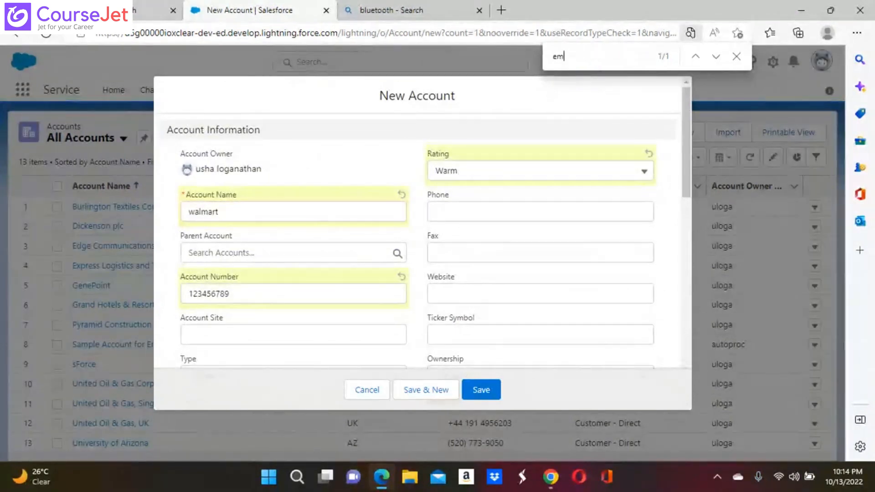
text(tye)
key(BackSpace)
text(pe)
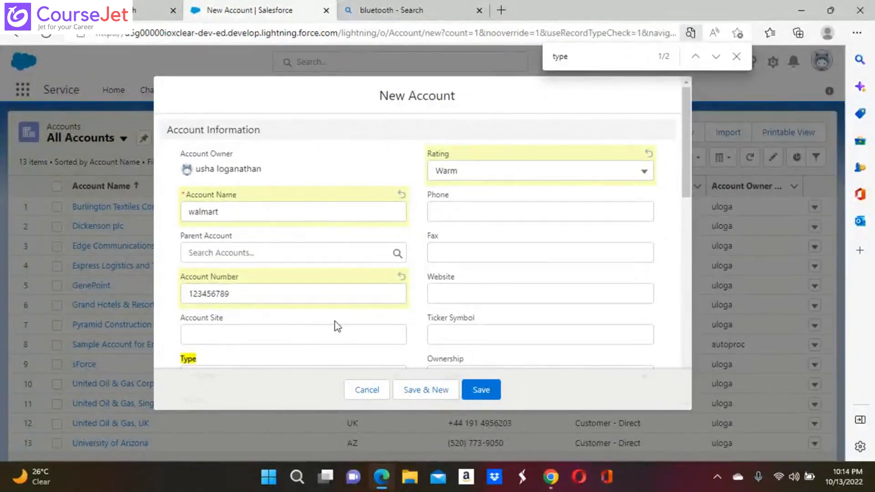
scroll(241, 328, down, 3)
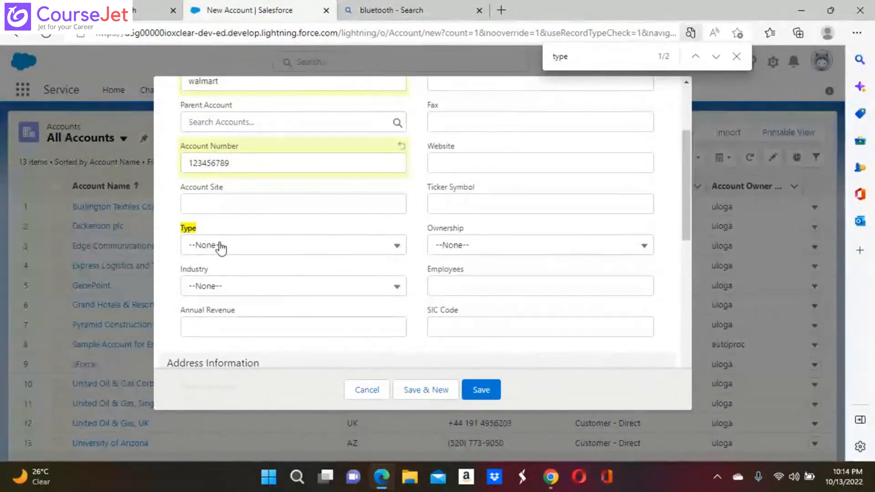
scroll(221, 248, down, 2)
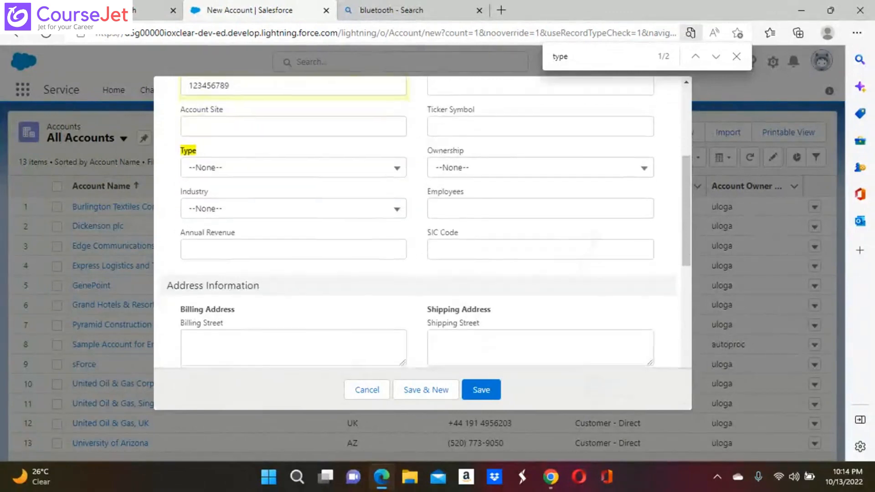
scroll(221, 248, up, 1)
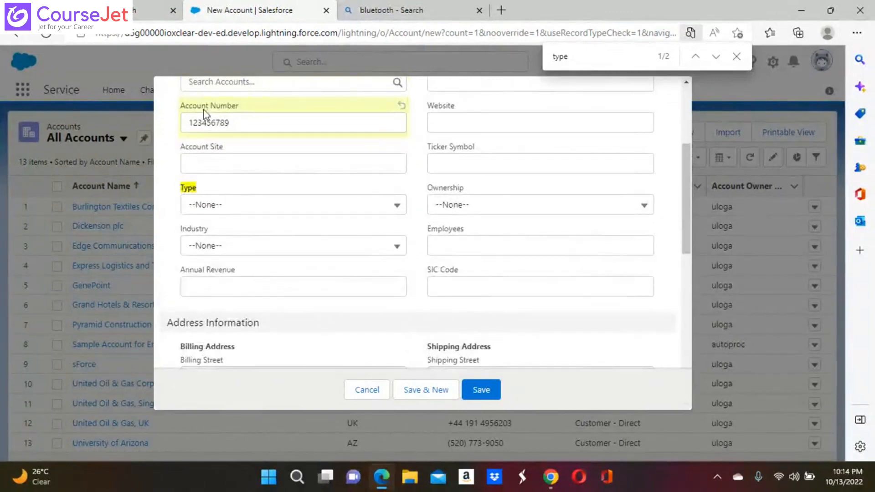
click(245, 206)
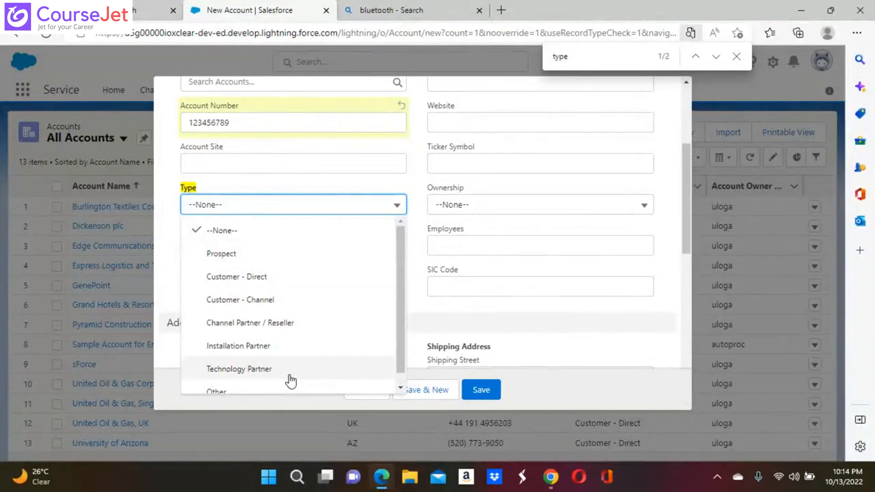
Close the account Type list without choosing, leaving Type as --None--
scroll(290, 381, down, 1)
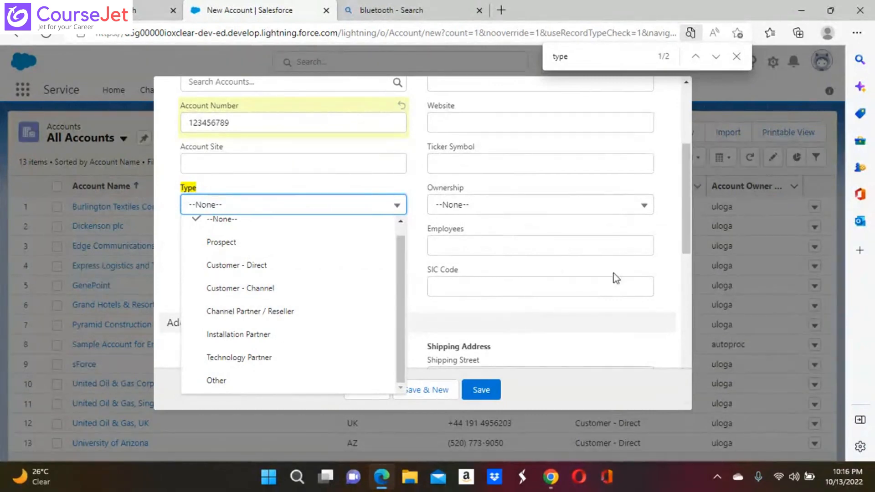
scroll(597, 294, down, 5)
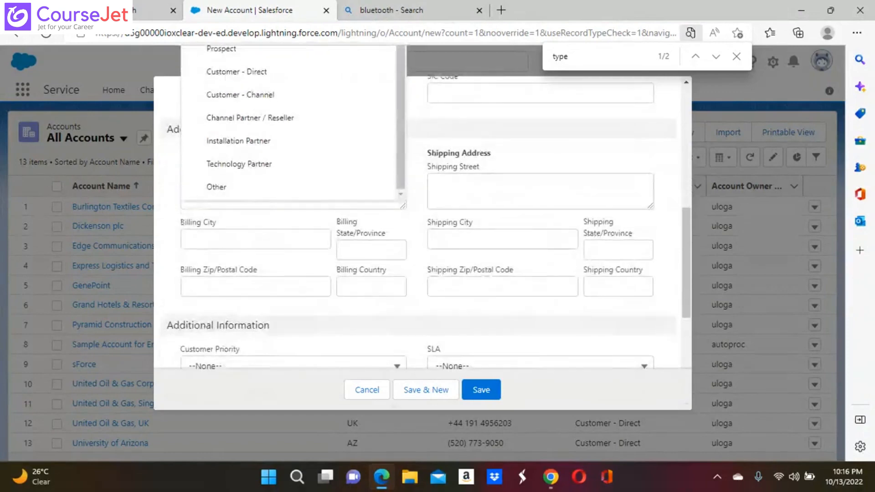
click(568, 58)
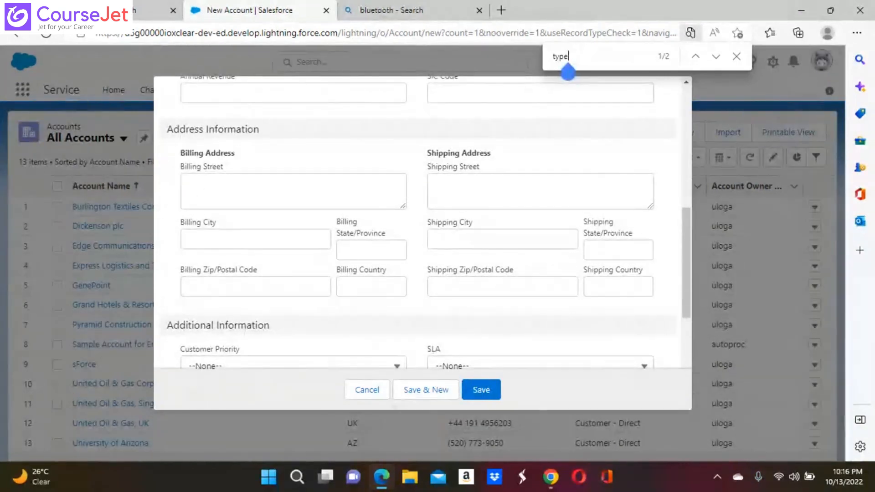
Find the Save button on the walmart New Account form and save the account
key(BackSpace)
key(BackSpace)
key(BackSpace)
key(BackSpace)
text(s)
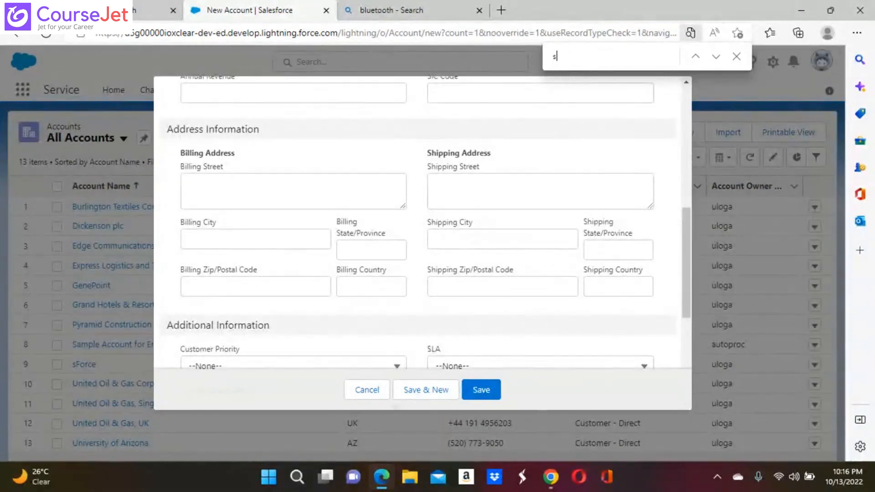
text(ale)
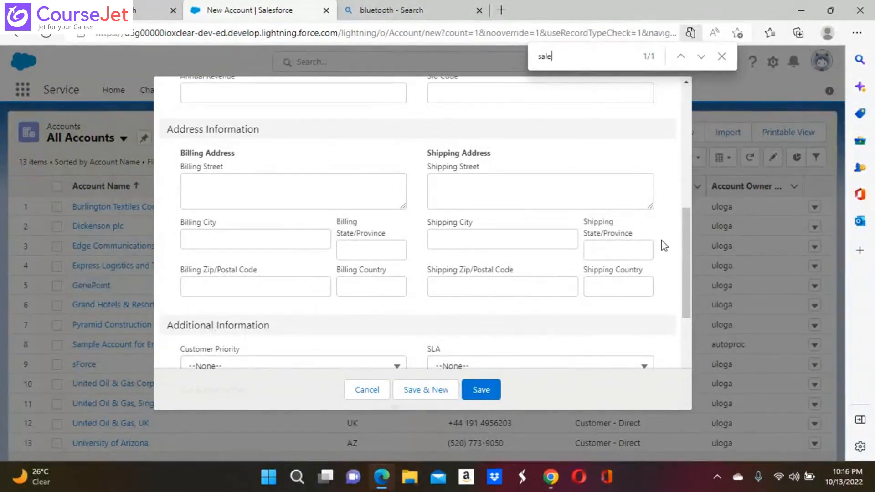
key(BackSpace)
key(BackSpace)
key(BackSpace)
key(BackSpace)
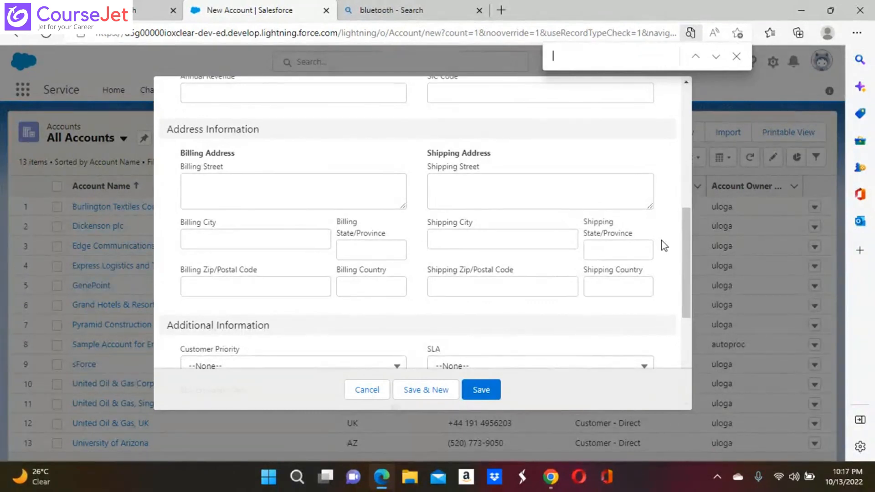
text(save)
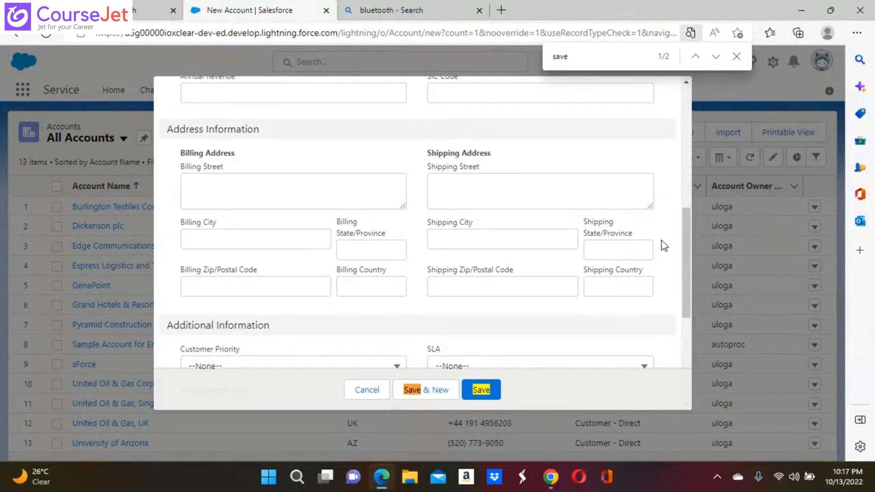
scroll(661, 240, up, 2)
scroll(661, 239, down, 6)
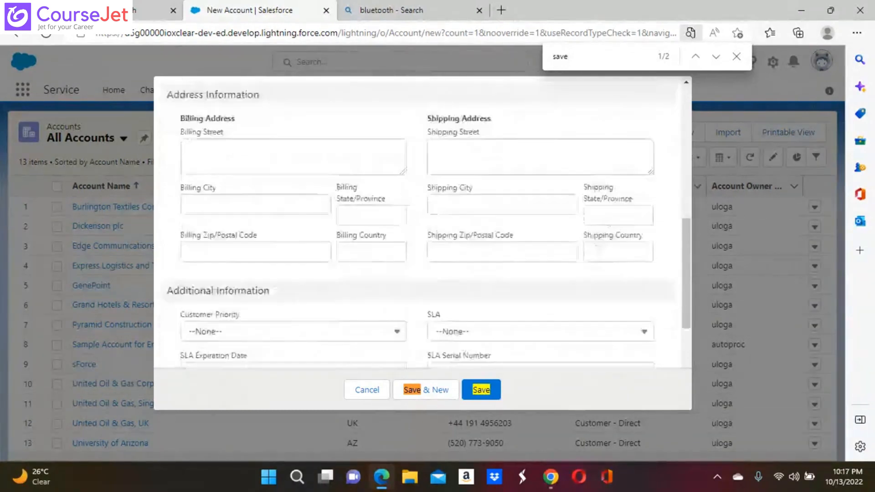
scroll(422, 223, down, 1)
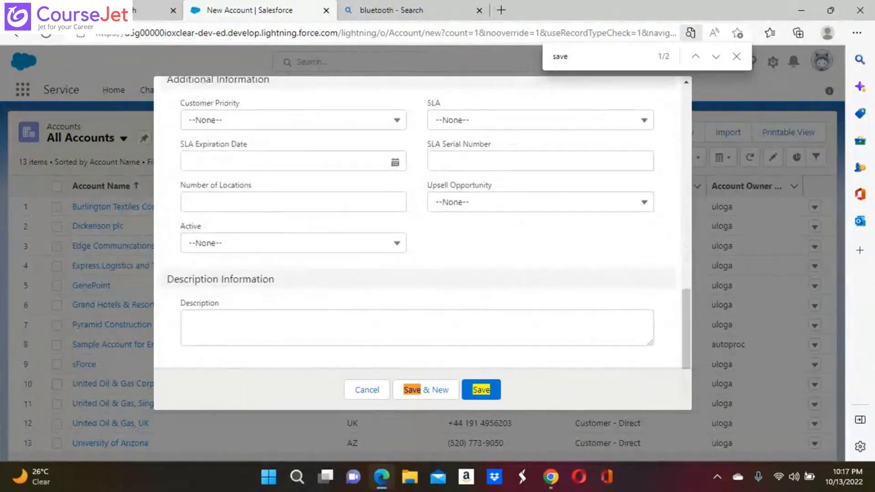
scroll(422, 223, up, 3)
scroll(422, 223, up, 3)
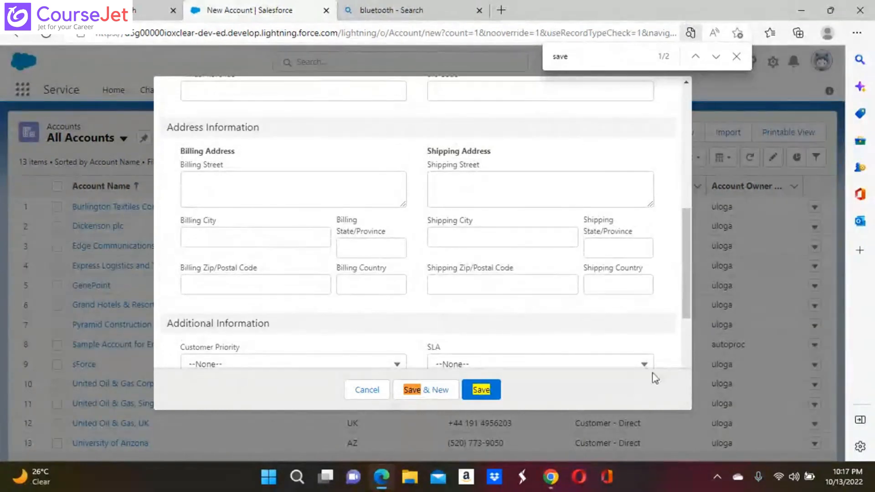
click(480, 390)
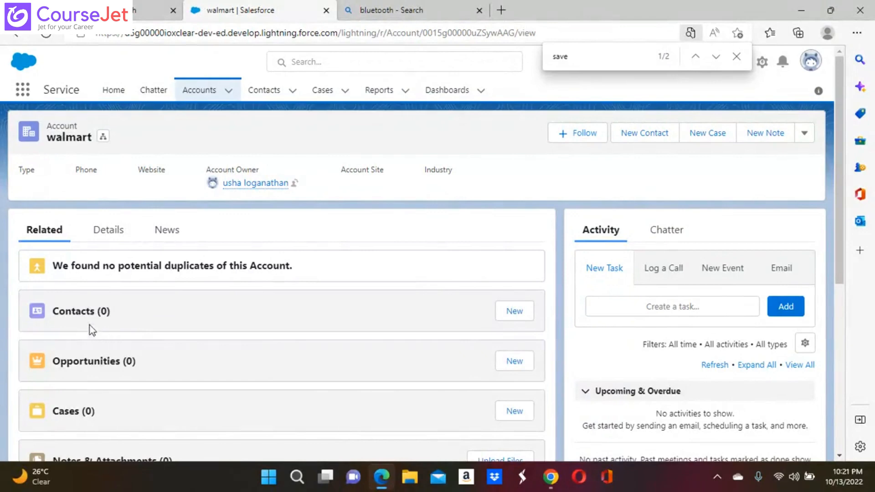
Check walmart's related Contacts, cancel a new contact form, and go to the Contacts list
click(86, 313)
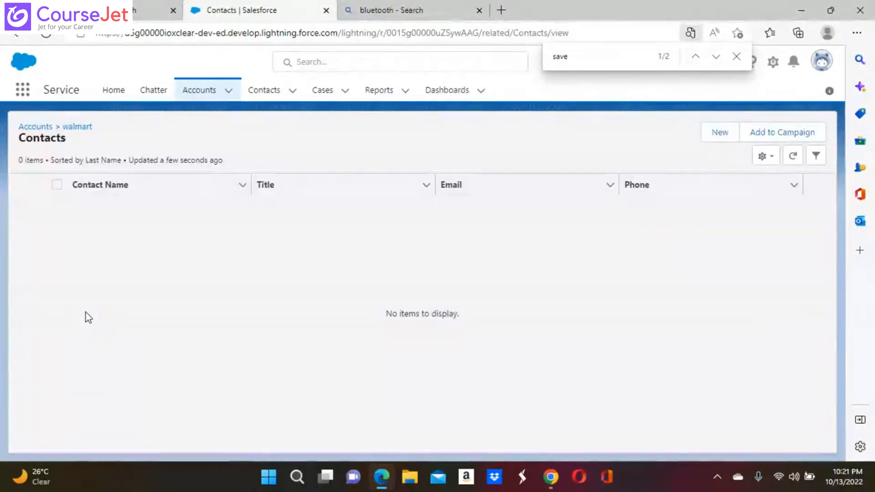
click(199, 195)
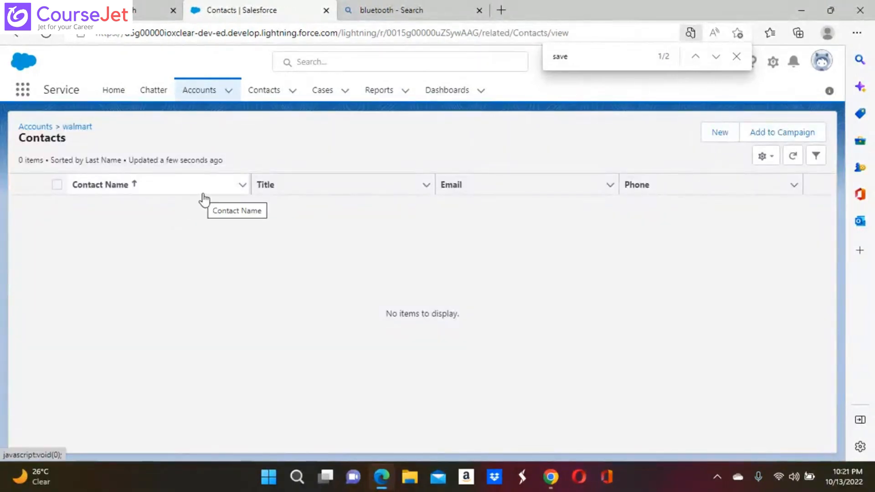
click(720, 133)
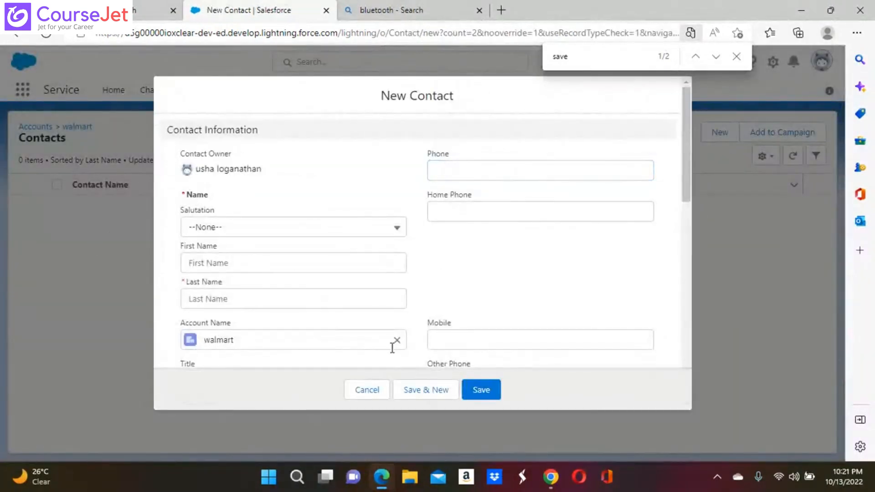
click(368, 390)
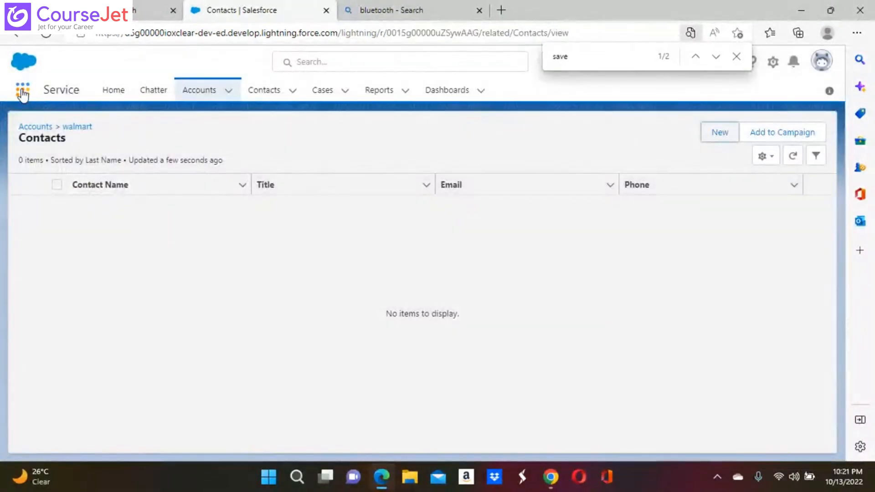
click(278, 94)
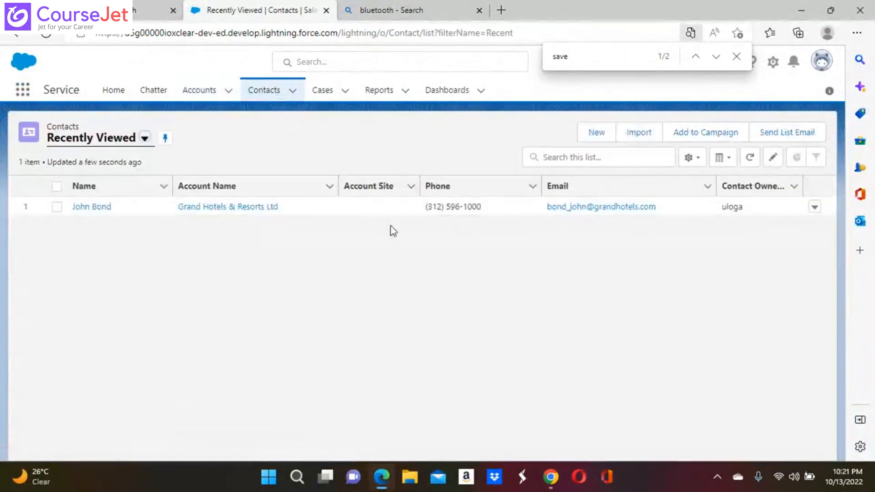
Start a new contact with salutation Mr. and the contact's first and last name
click(594, 136)
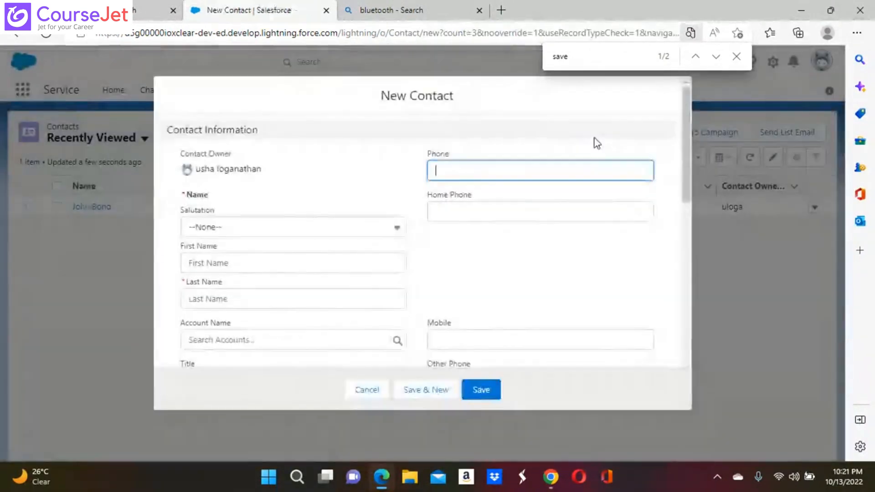
click(214, 229)
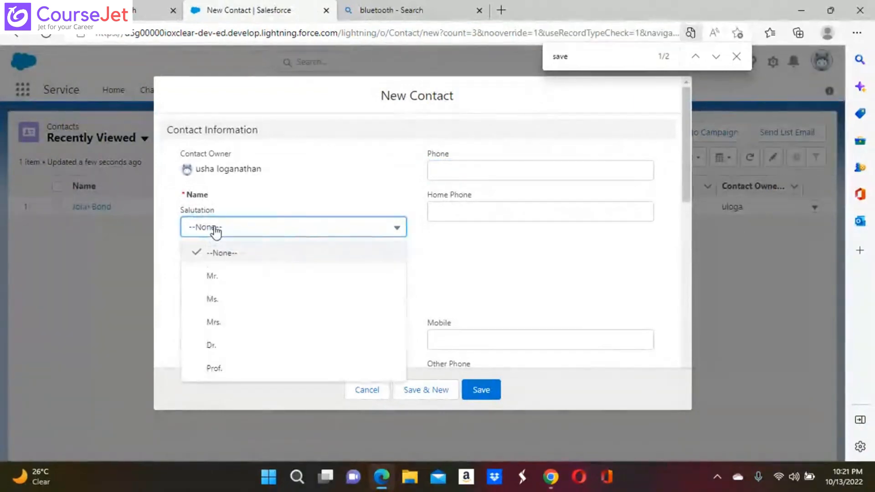
click(214, 276)
click(209, 262)
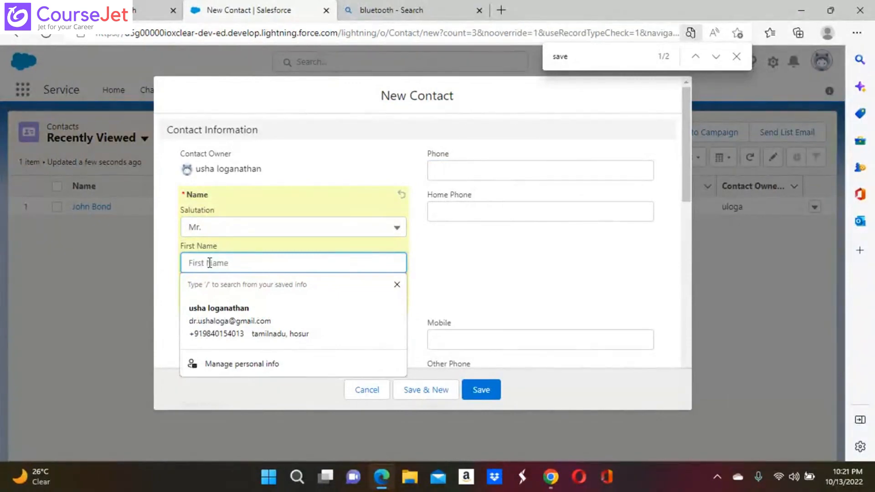
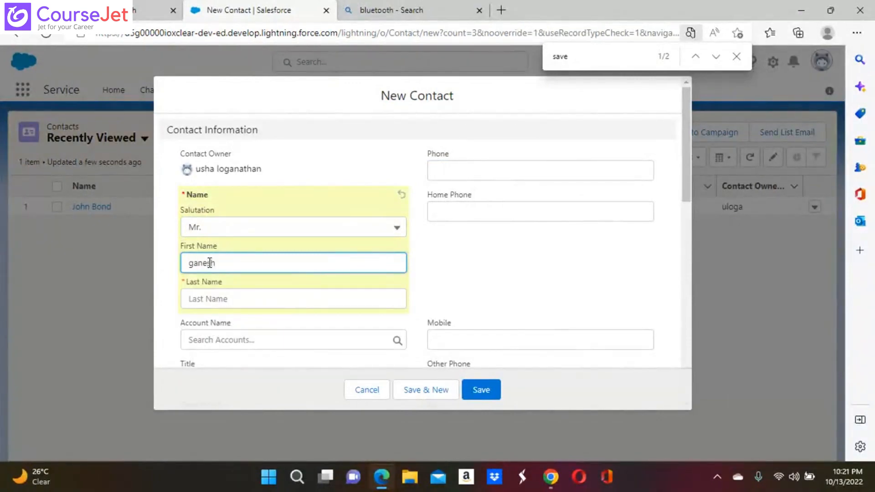
click(218, 299)
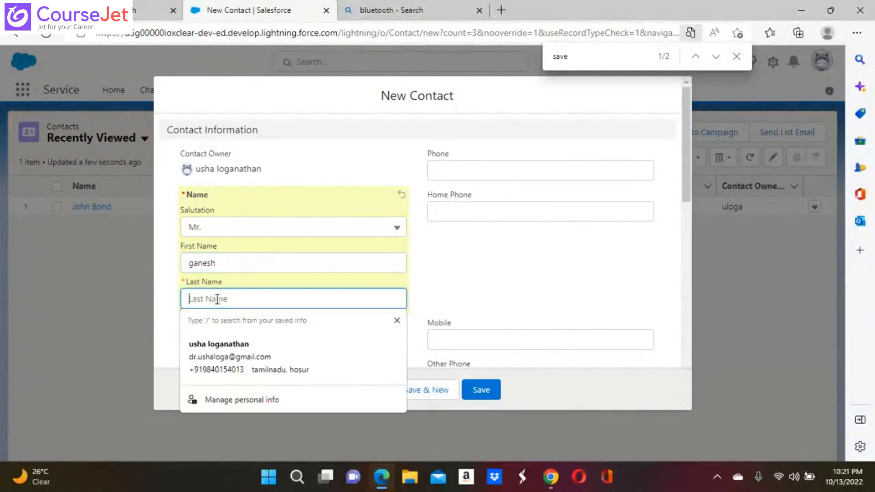
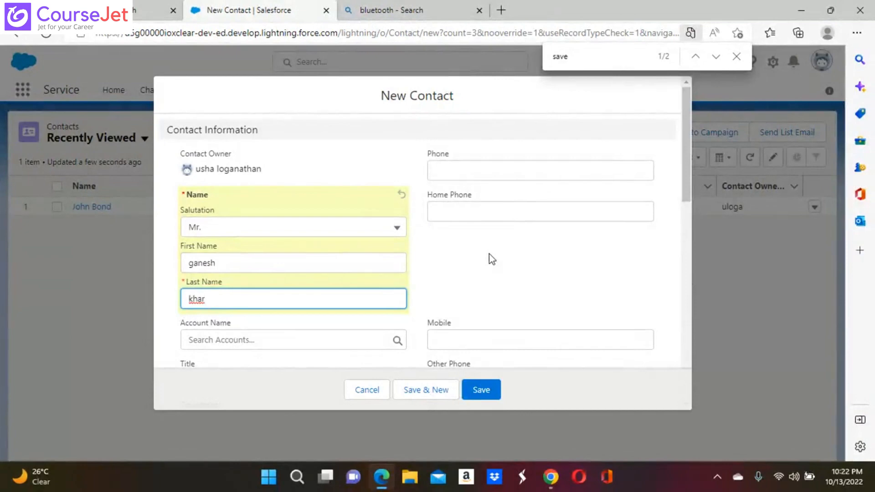
Set the contact's birthdate to 10/20/2022 and save the contact
drag(488, 254, 597, 328)
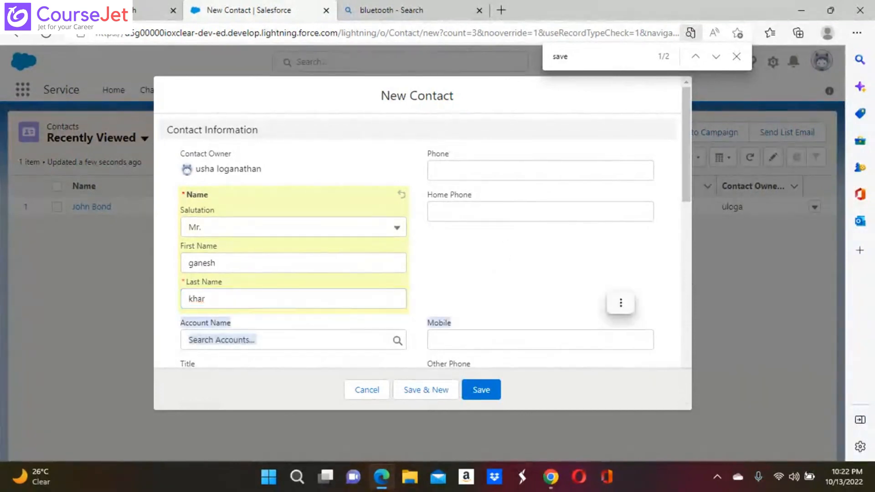
scroll(418, 224, down, 4)
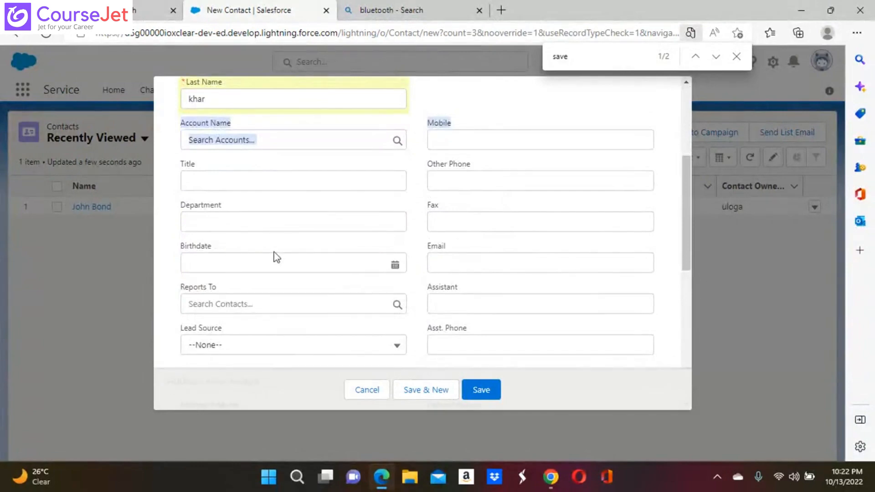
click(205, 263)
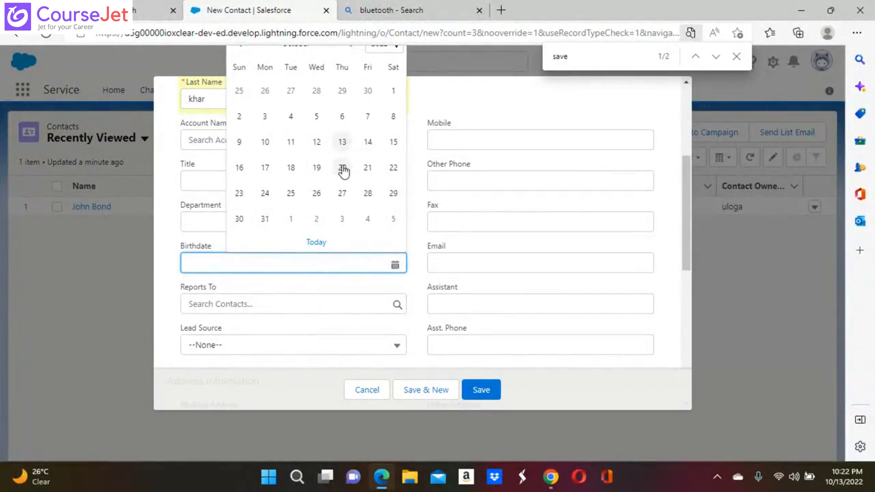
click(343, 167)
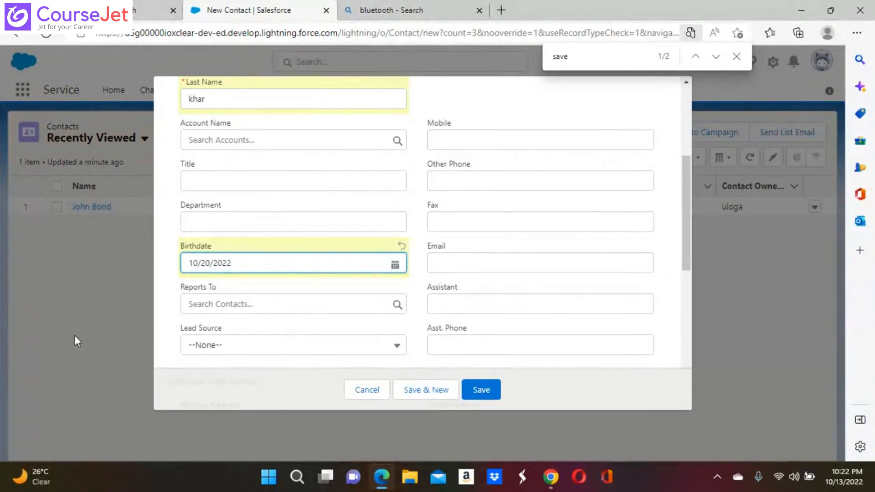
click(488, 388)
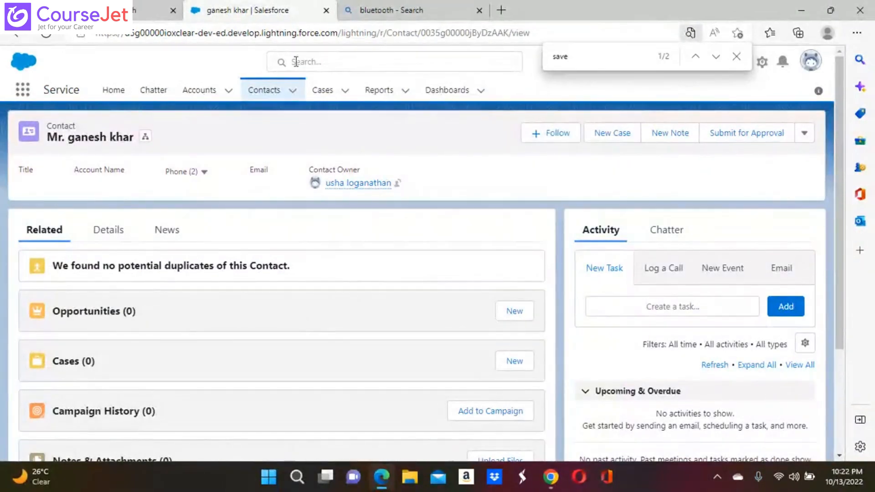
Switch from the Contacts menu to the Accounts tab's Recently Viewed list
click(292, 91)
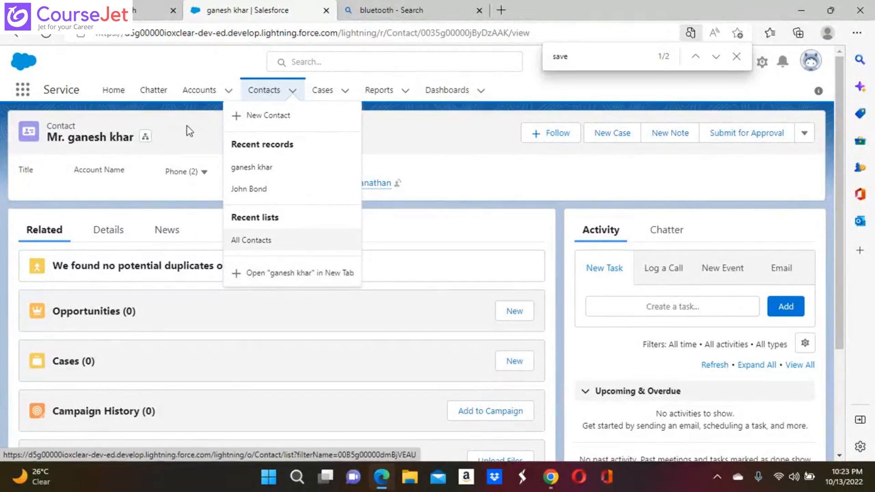
click(217, 90)
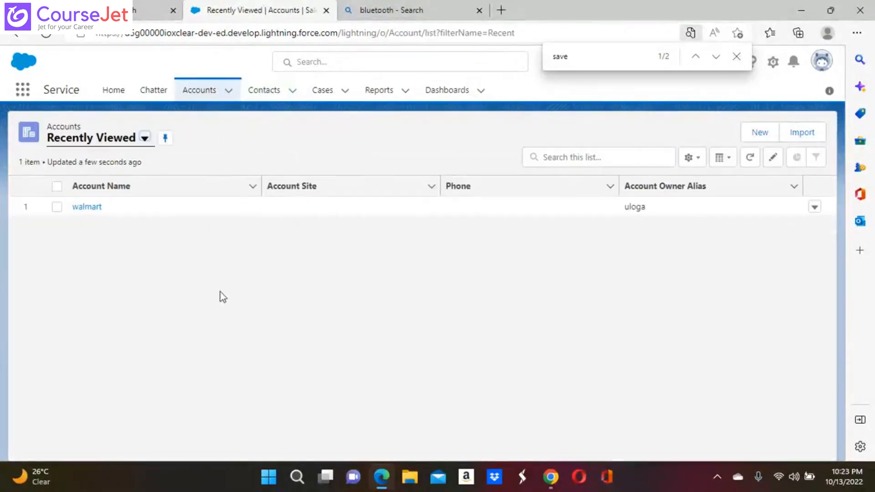
Create a new account named IBM with an account number and save it
click(760, 133)
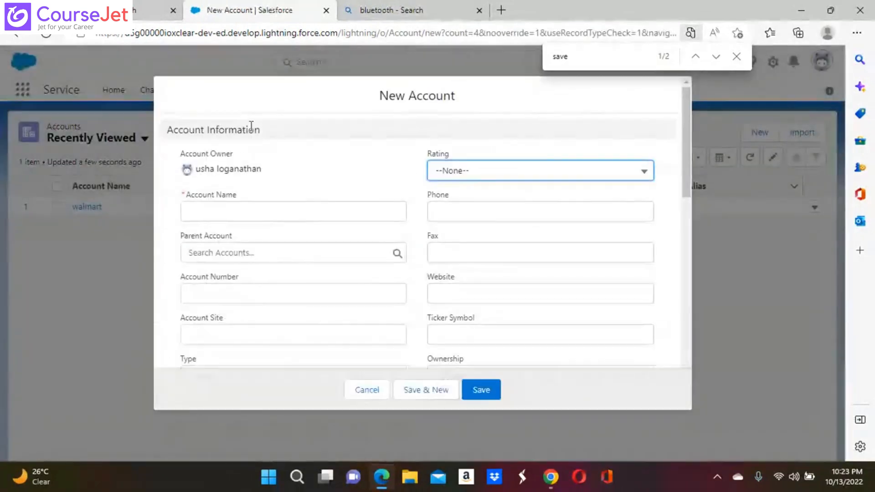
click(199, 215)
text(IBM)
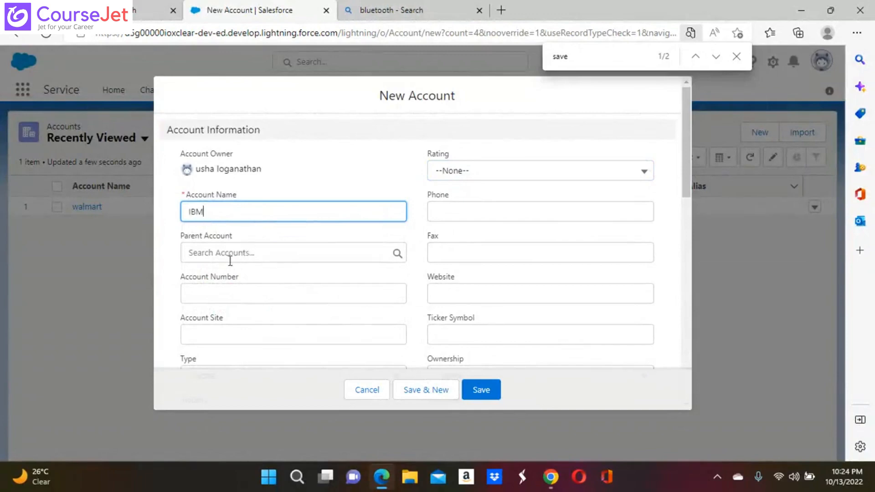
click(209, 298)
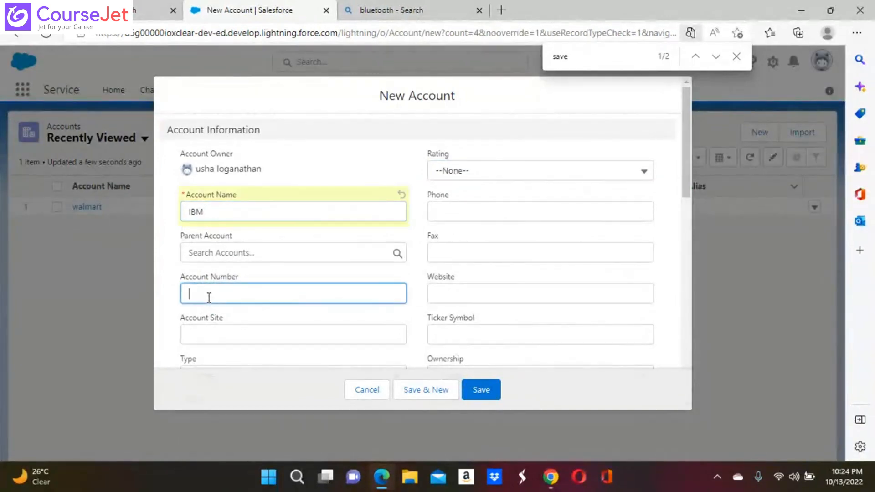
text(12345)
scroll(208, 297, down, 3)
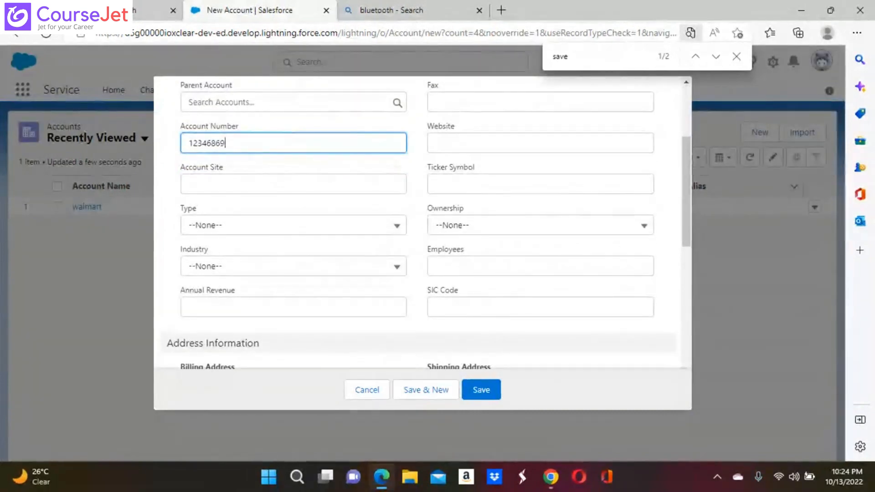
scroll(422, 302, down, 2)
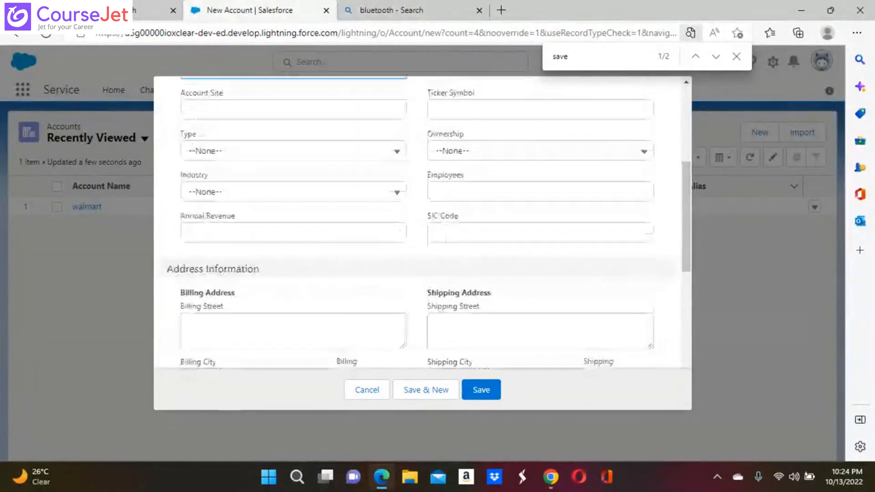
click(482, 391)
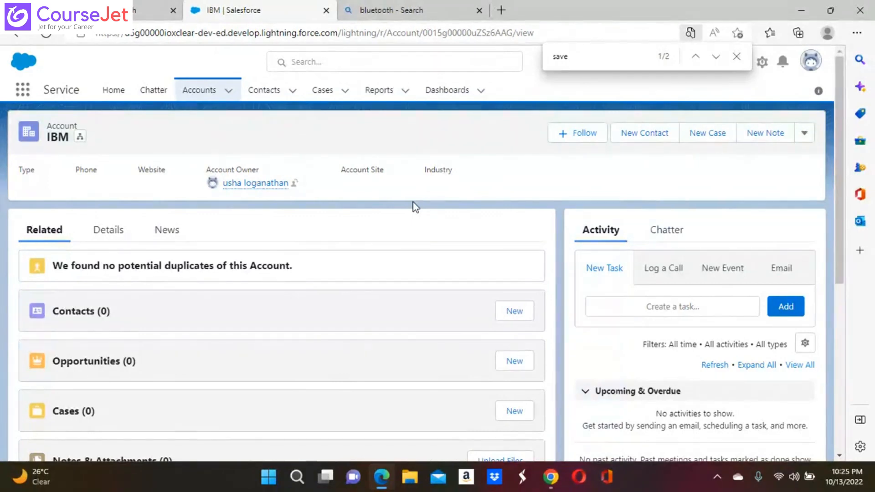
Go to the Contacts tab and start a new blank contact
click(276, 91)
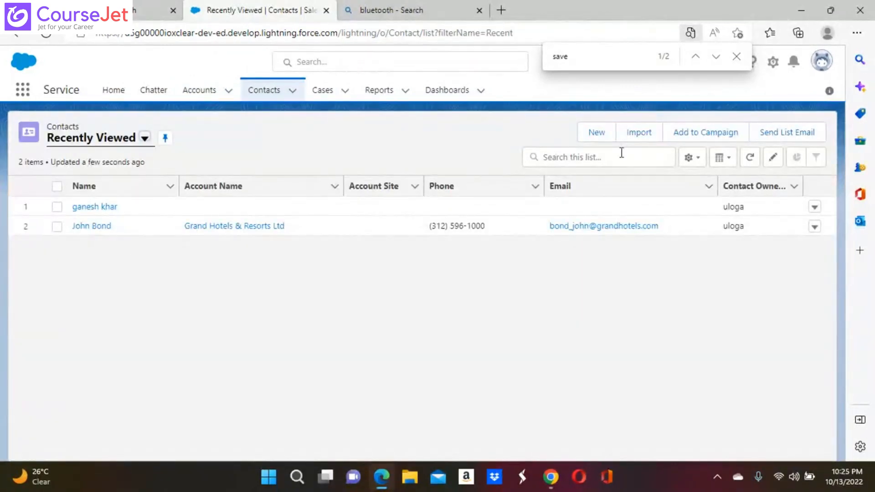
click(593, 135)
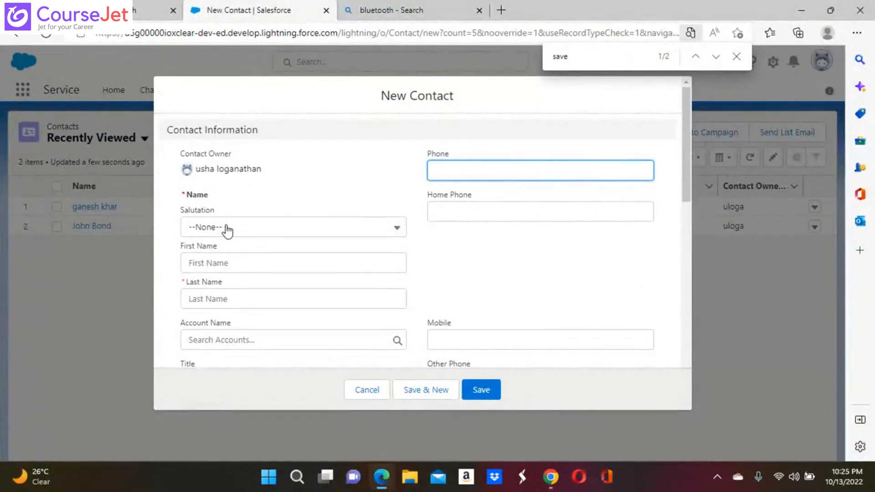
Enter the contact's last name, link it to the IBM account, and save
click(212, 302)
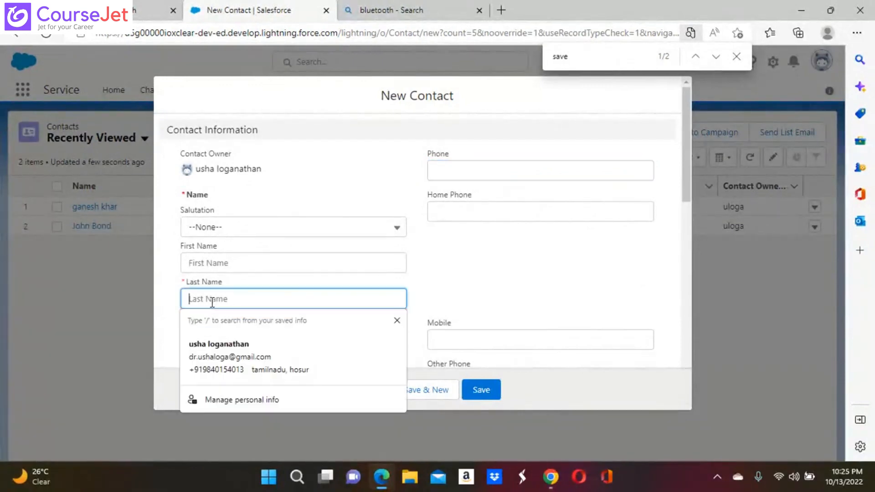
text(aswin)
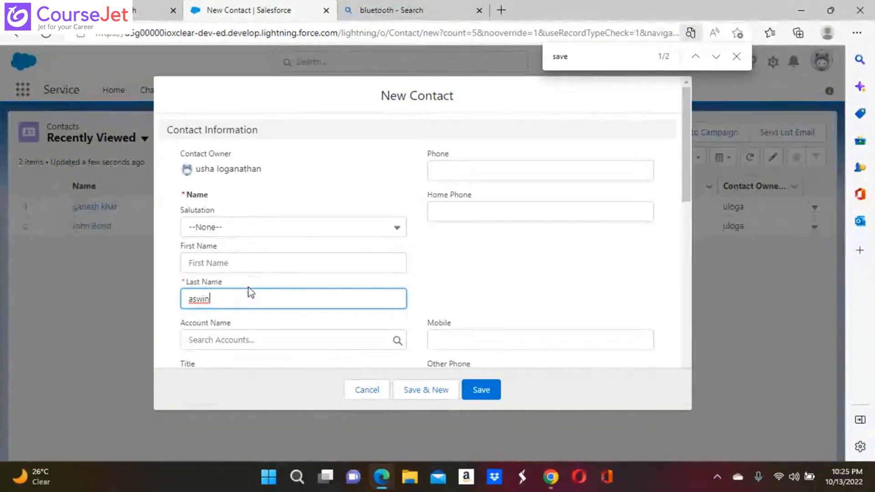
click(251, 342)
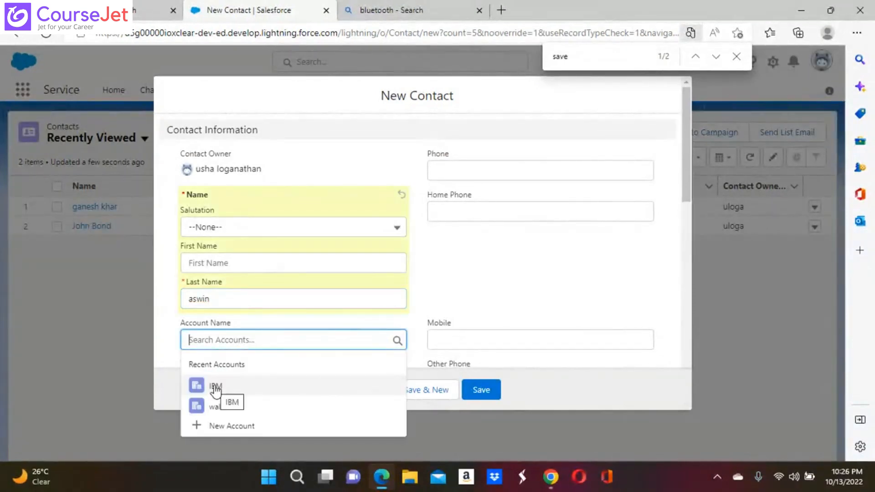
click(215, 388)
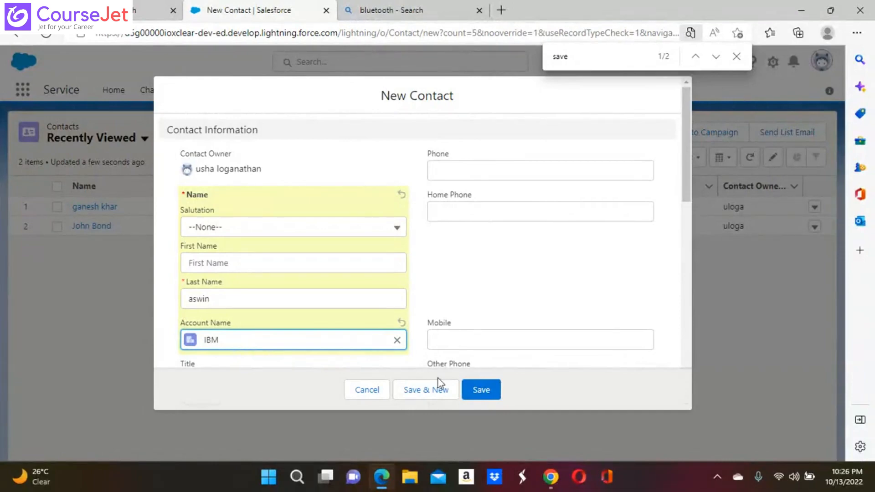
click(481, 393)
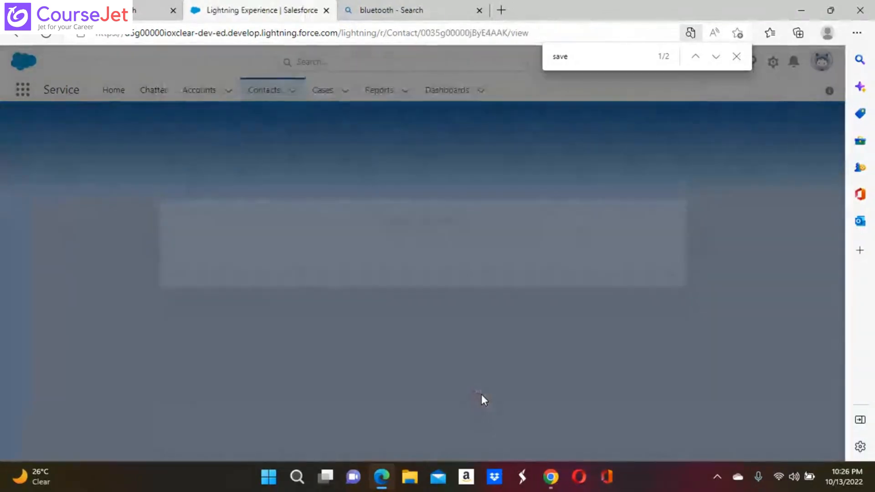
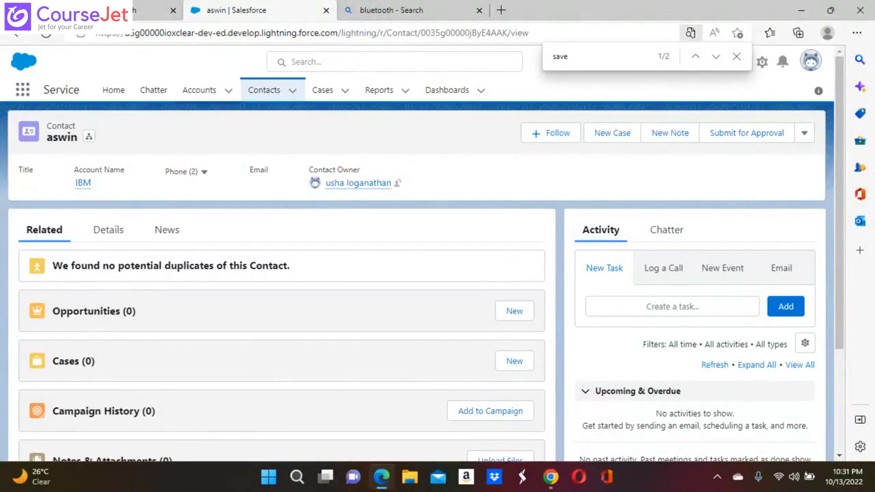
Dismiss the App Launcher and the browser find bar, then open the Setup gear menu
click(23, 90)
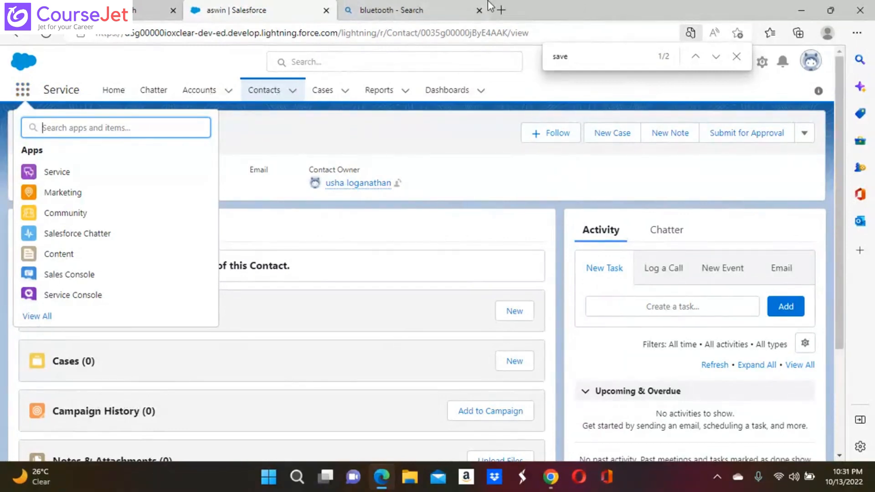
click(737, 56)
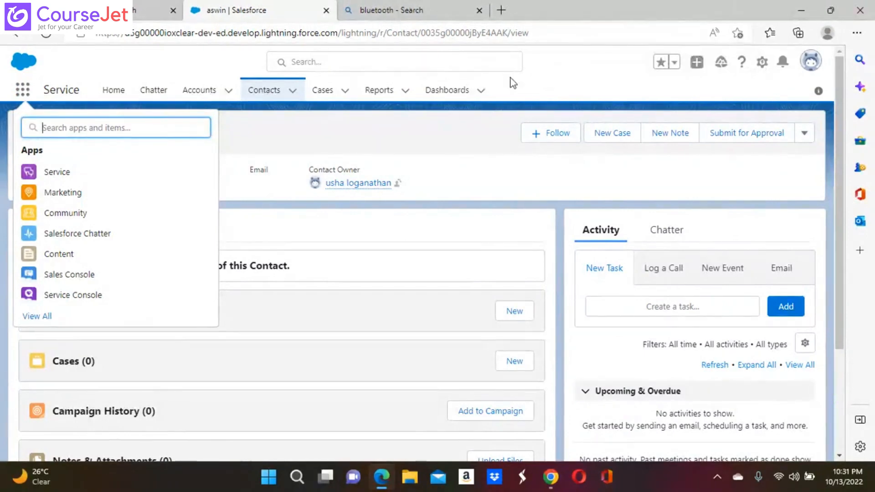
click(763, 63)
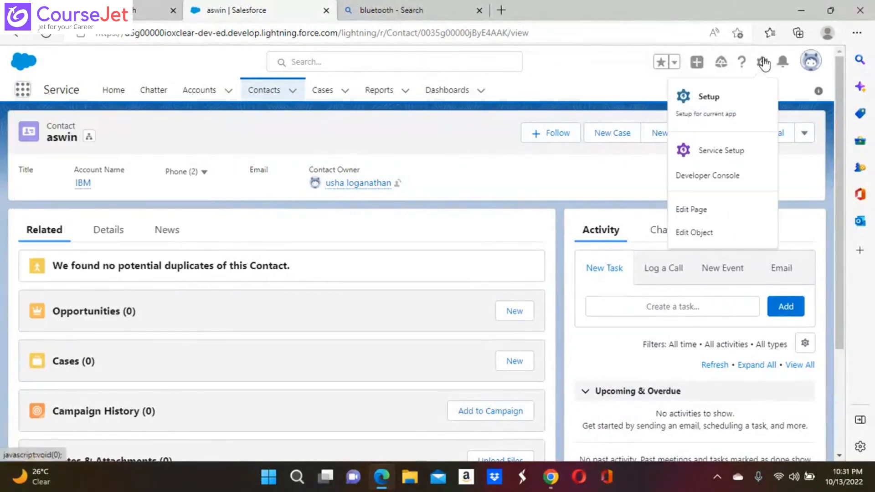
Choose Setup from the gear menu to launch Setup Home in a new tab
click(713, 98)
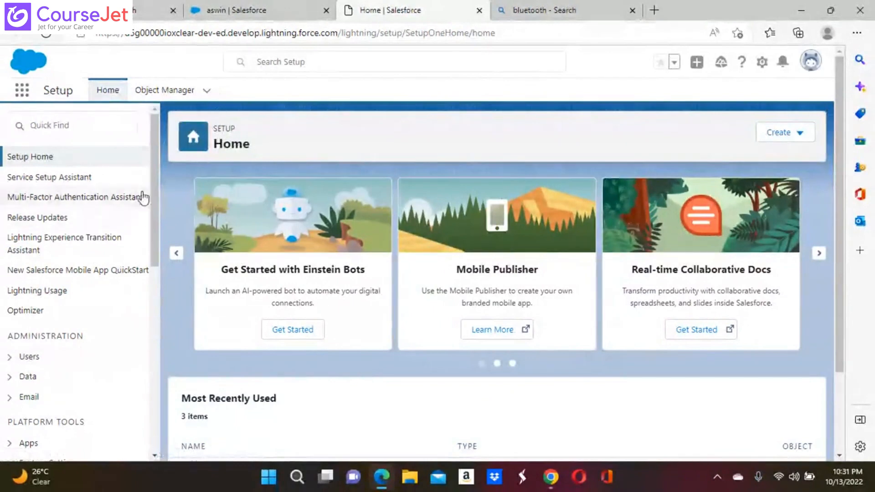
In Object Manager, choose Create > Custom Object
click(180, 93)
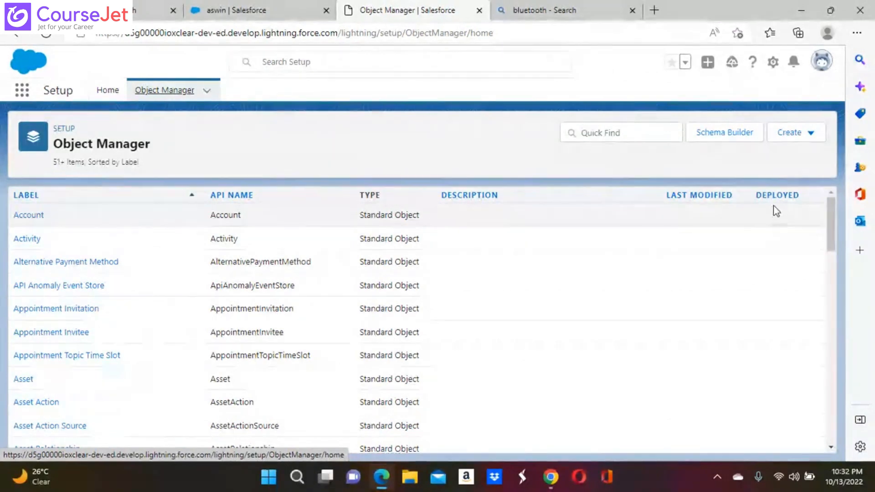
click(797, 133)
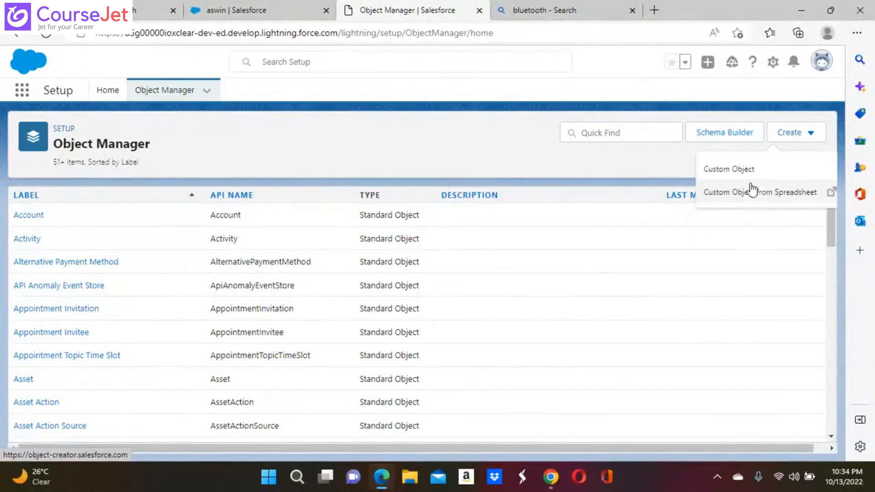
click(747, 170)
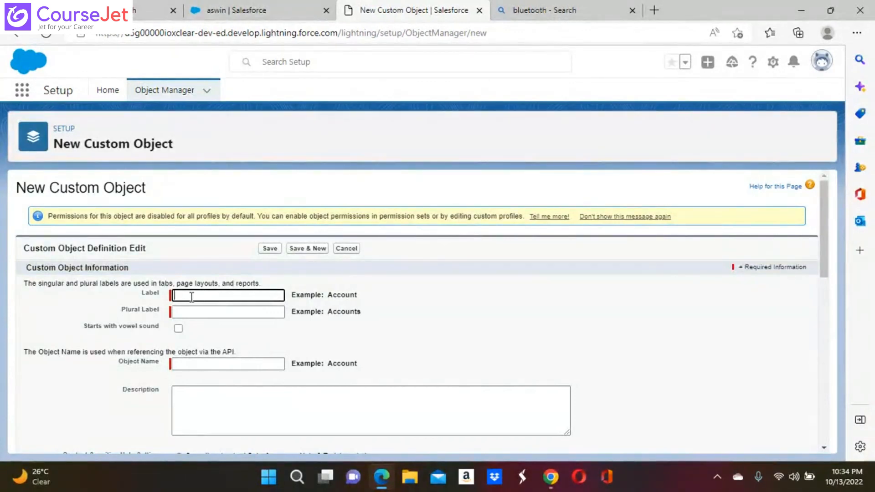
Enter the object label 'Swiggy Order', fixing it to capital S and O
click(191, 367)
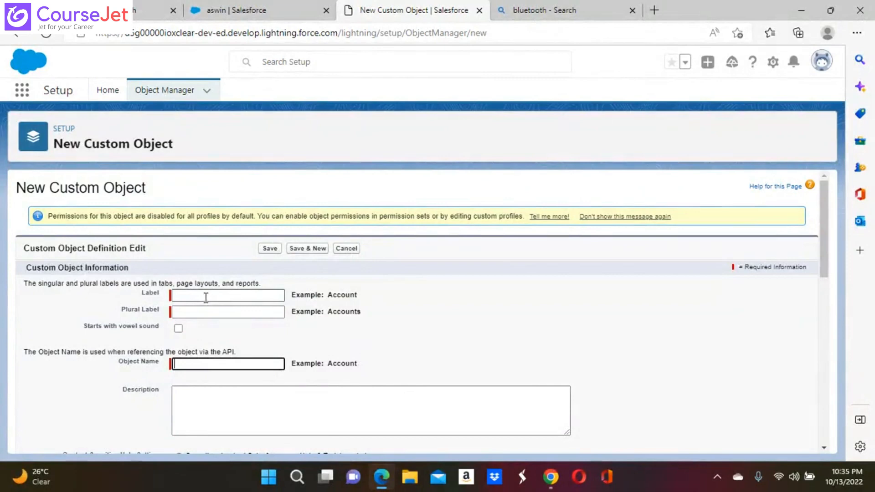
click(190, 296)
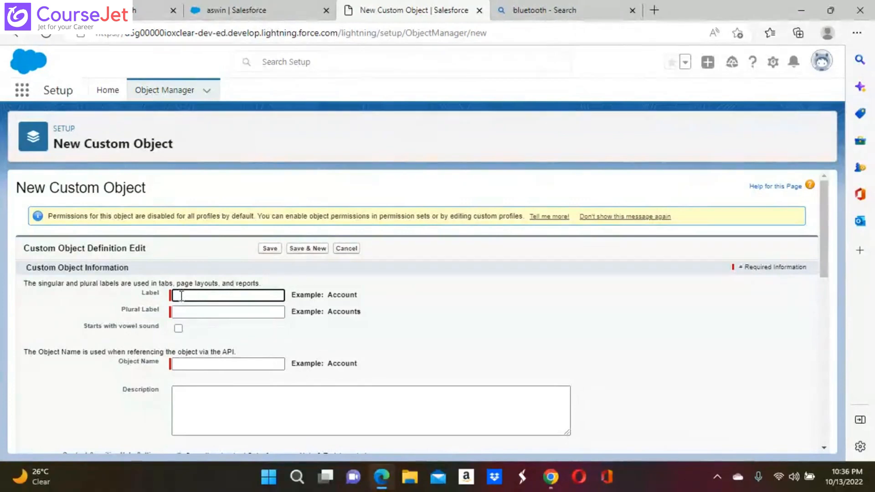
text(swi)
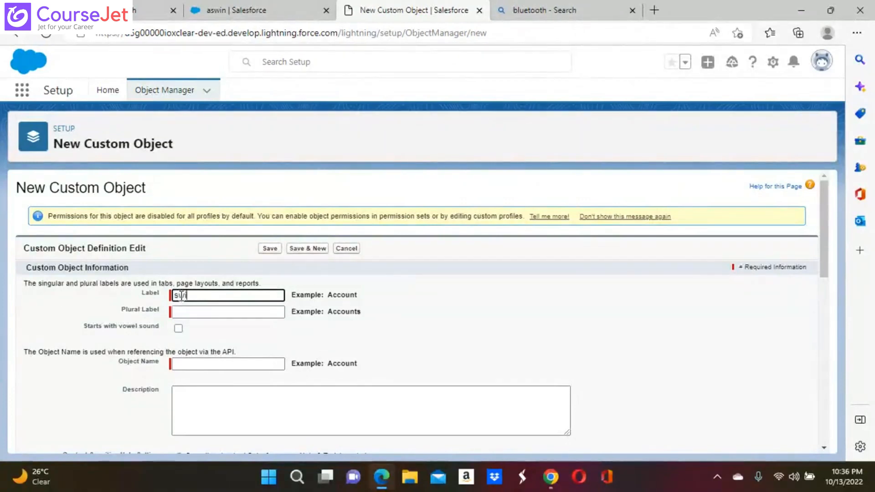
text(ggy order)
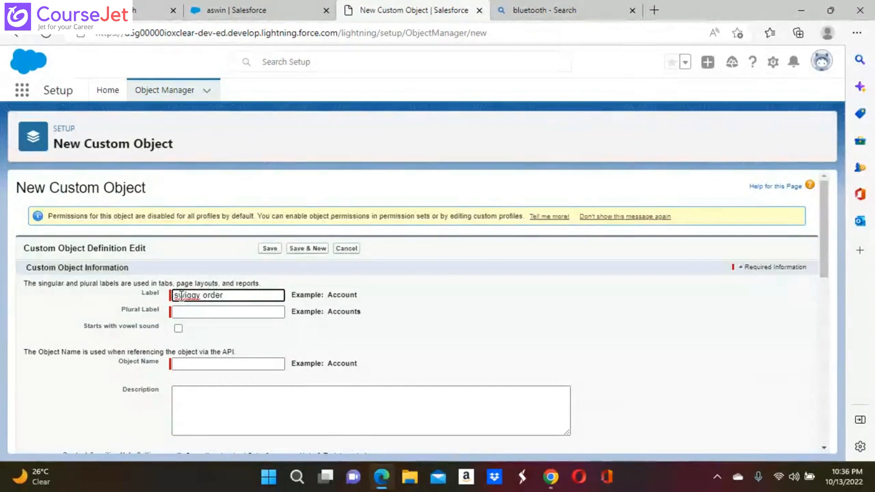
click(195, 314)
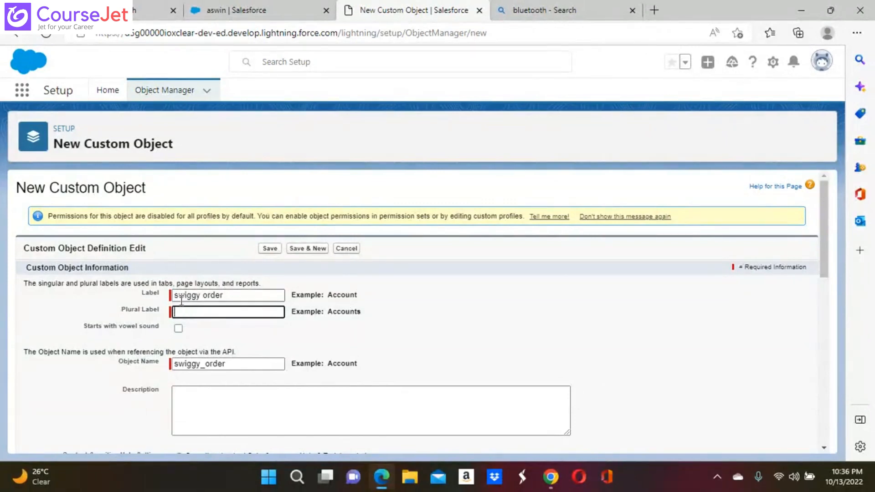
click(180, 296)
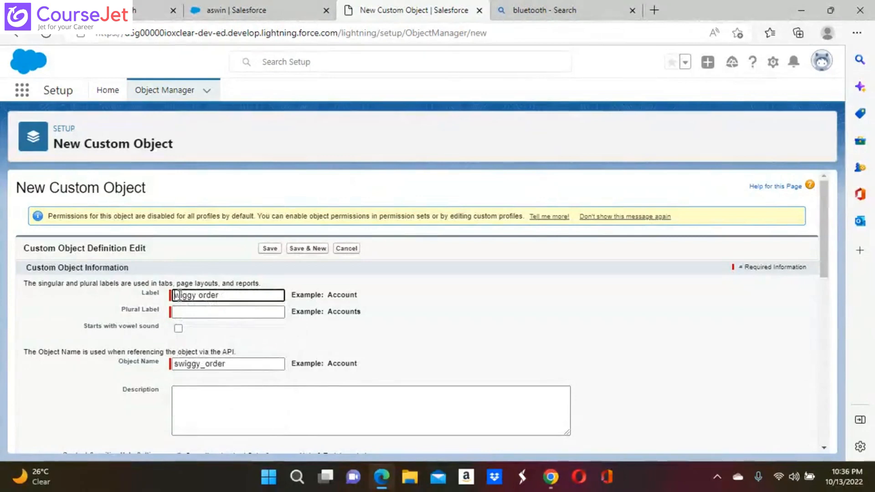
key(BackSpace)
text(S)
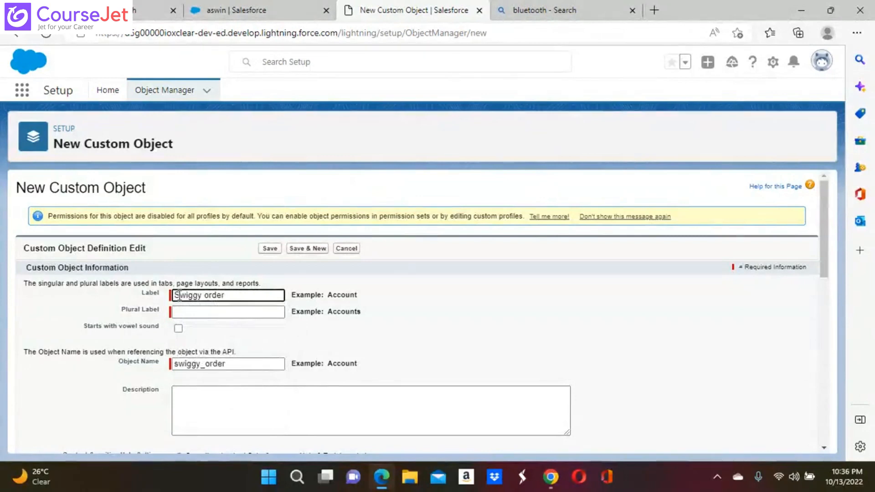
click(204, 314)
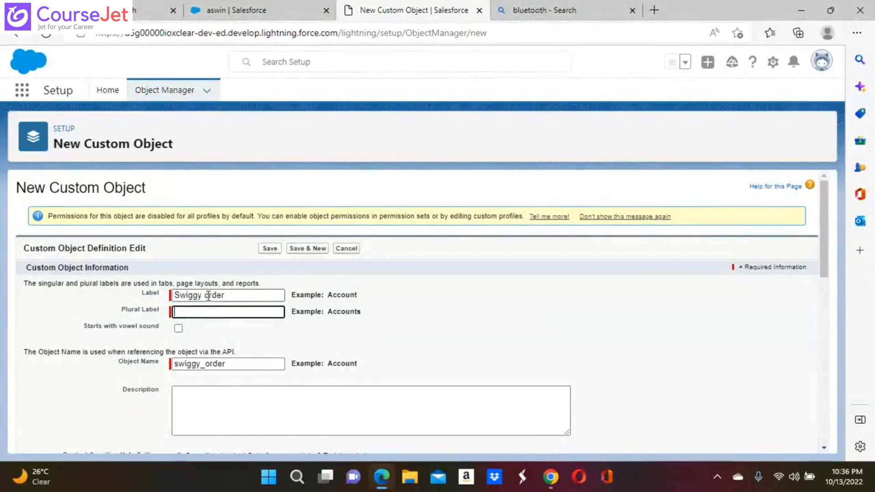
click(208, 296)
key(BackSpace)
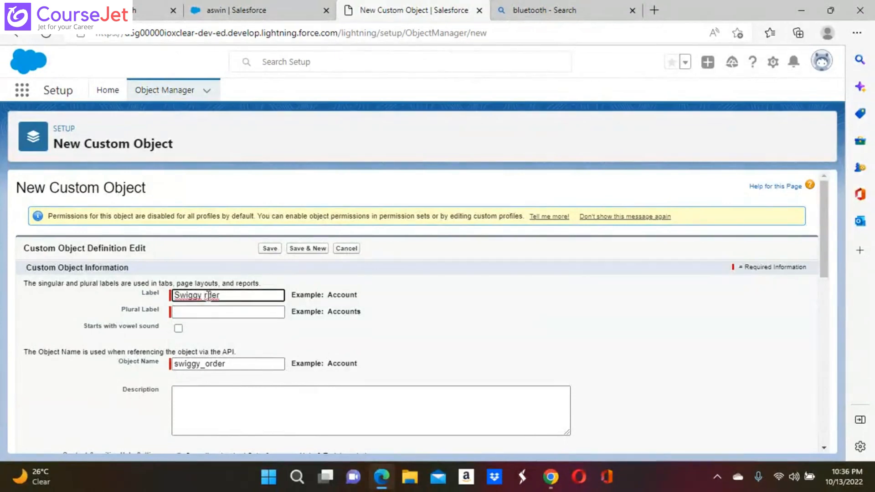
text(O)
Enter the plural label 'Swiggy Orders', letting Object Name auto-fill as swiggy_order
click(215, 313)
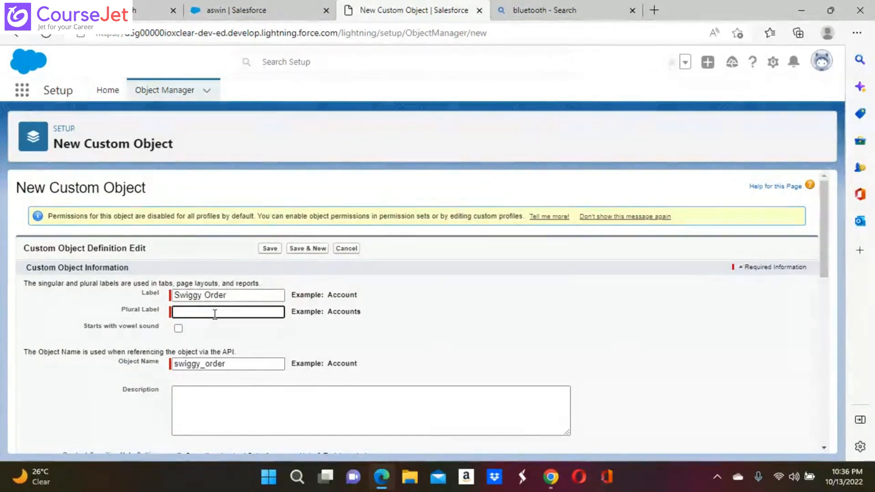
text(Swiggy)
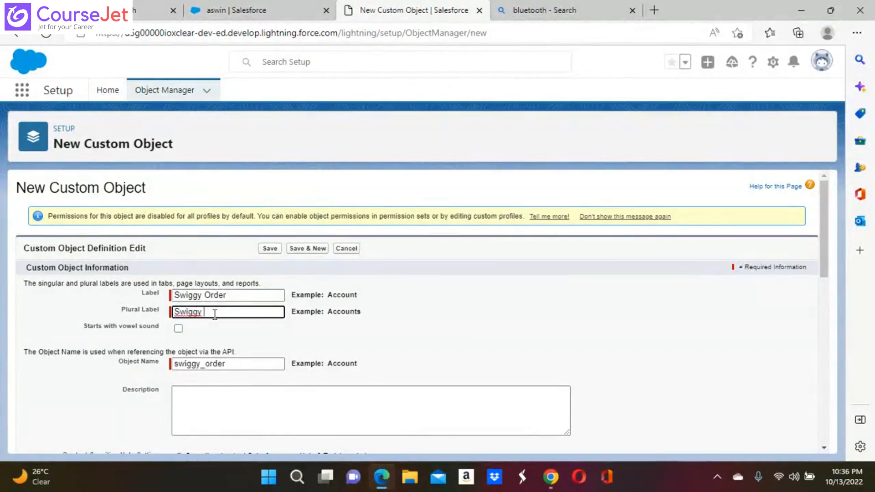
text( Orders)
click(245, 335)
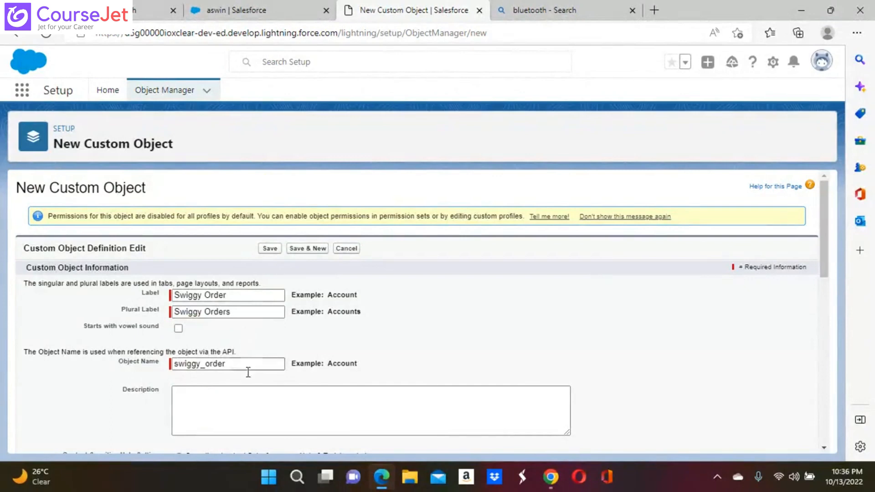
click(218, 414)
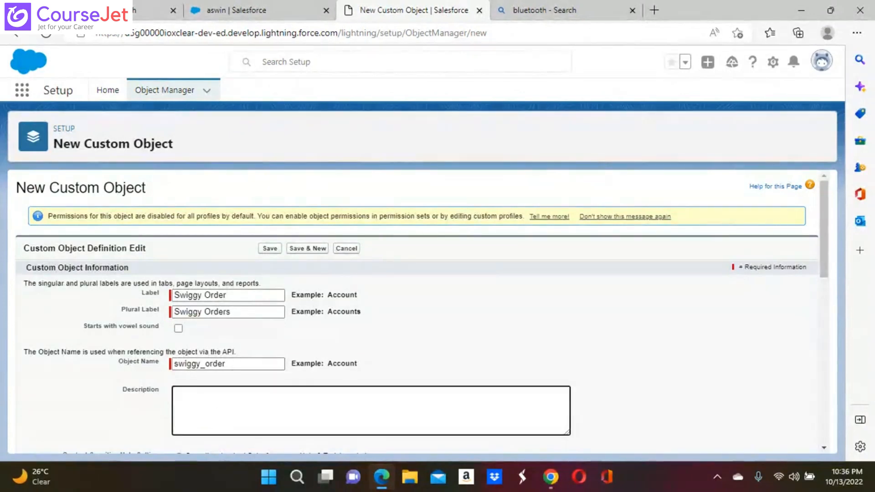
scroll(218, 414, down, 3)
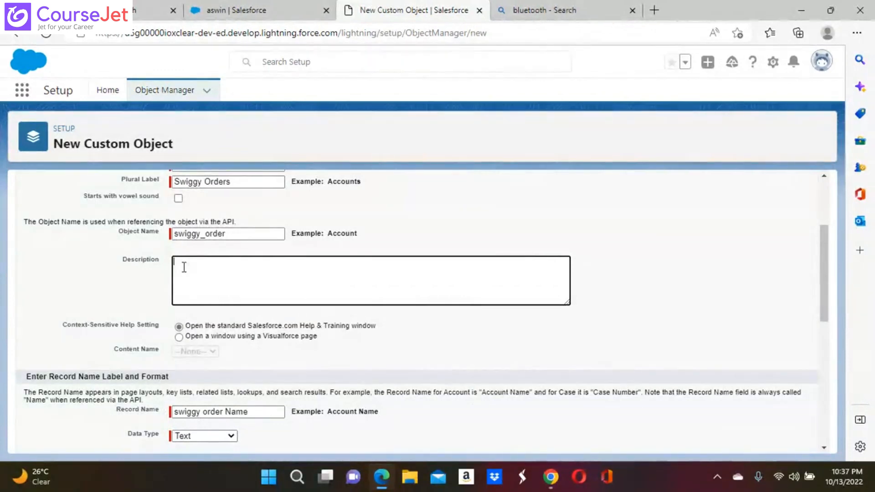
text(creater)
key(BackSpace)
key(BackSpace)
key(BackSpace)
key(BackSpace)
text(dre)
key(BackSpace)
key(BackSpace)
key(BackSpace)
click(206, 354)
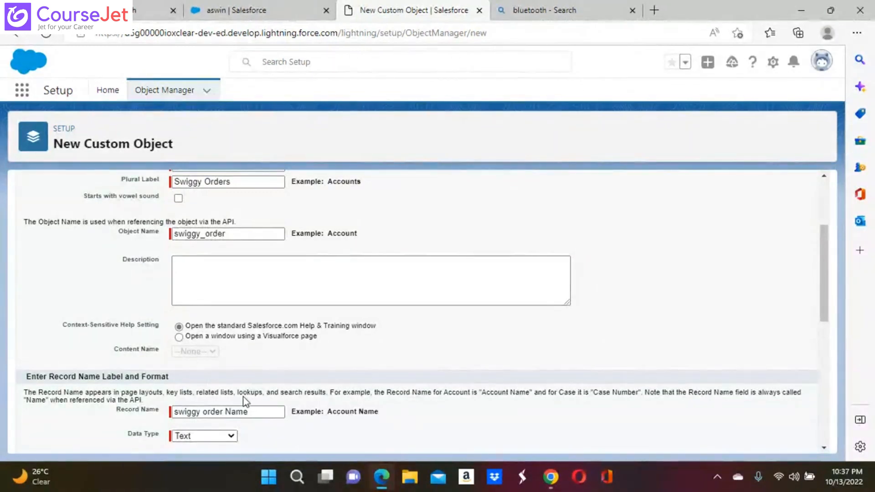
scroll(238, 392, down, 3)
scroll(237, 391, down, 1)
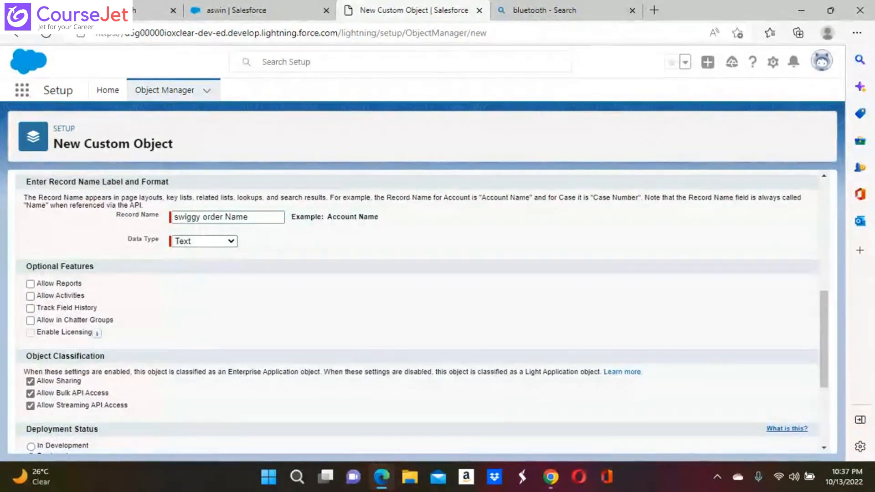
scroll(237, 392, down, 1)
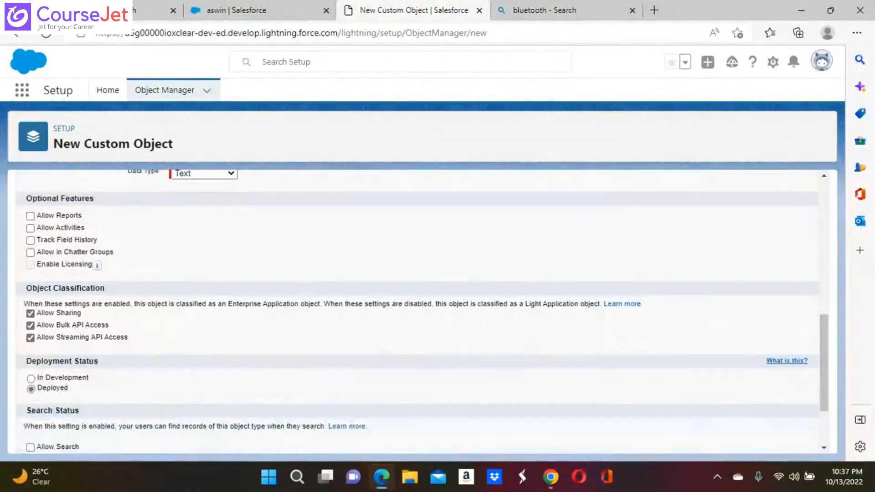
scroll(238, 392, down, 1)
scroll(238, 392, up, 3)
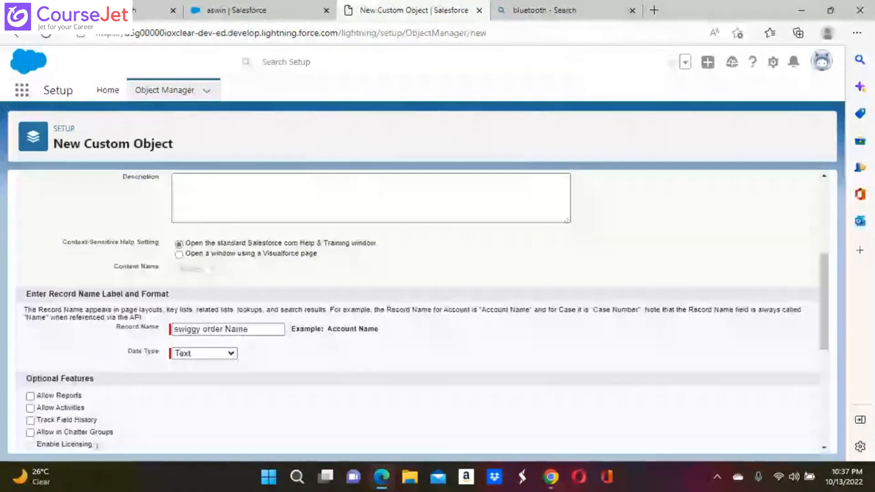
scroll(423, 314, up, 1)
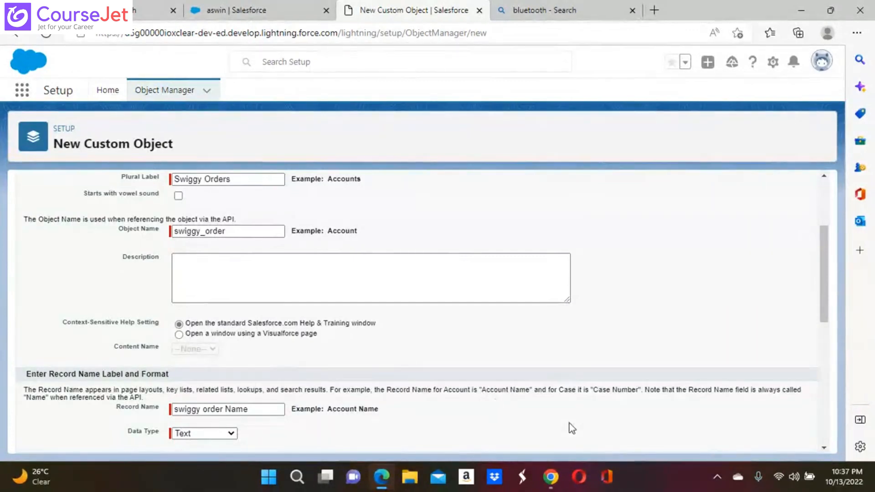
scroll(572, 428, down, 10)
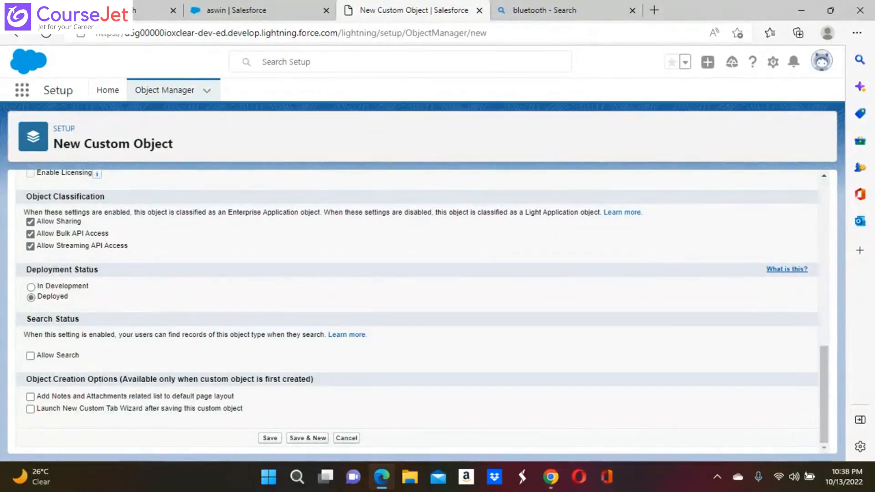
scroll(417, 310, up, 6)
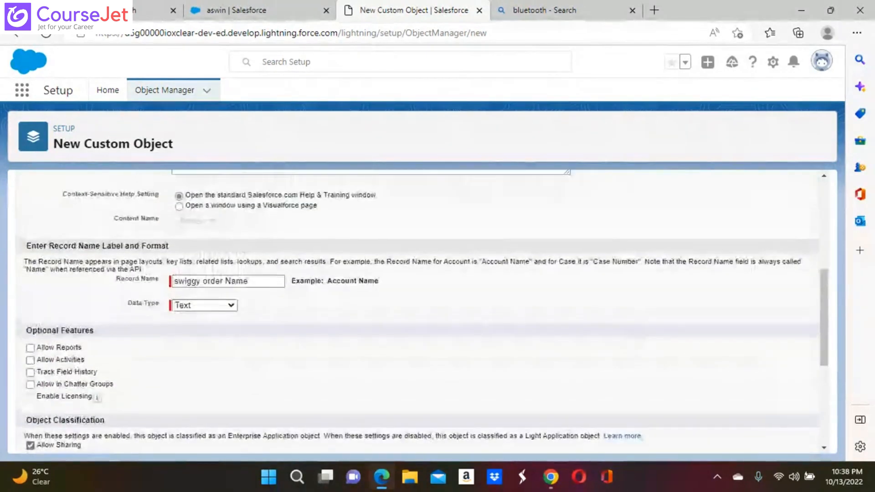
scroll(416, 310, up, 2)
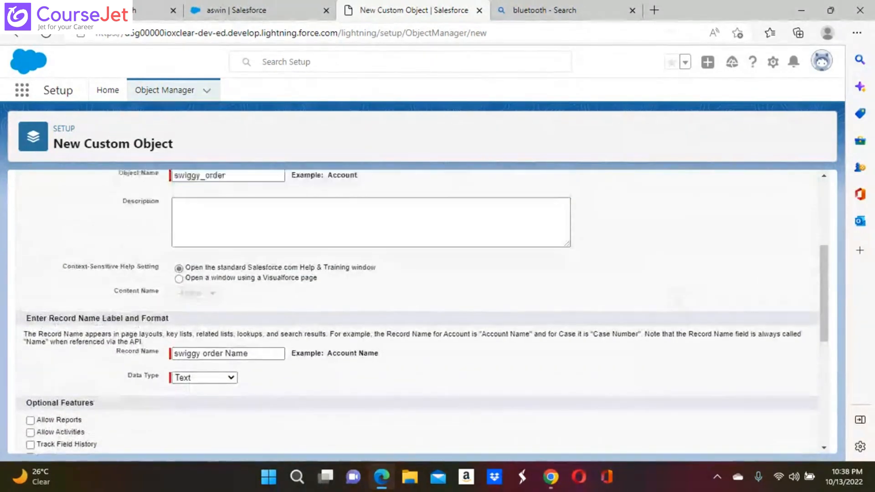
scroll(417, 310, down, 2)
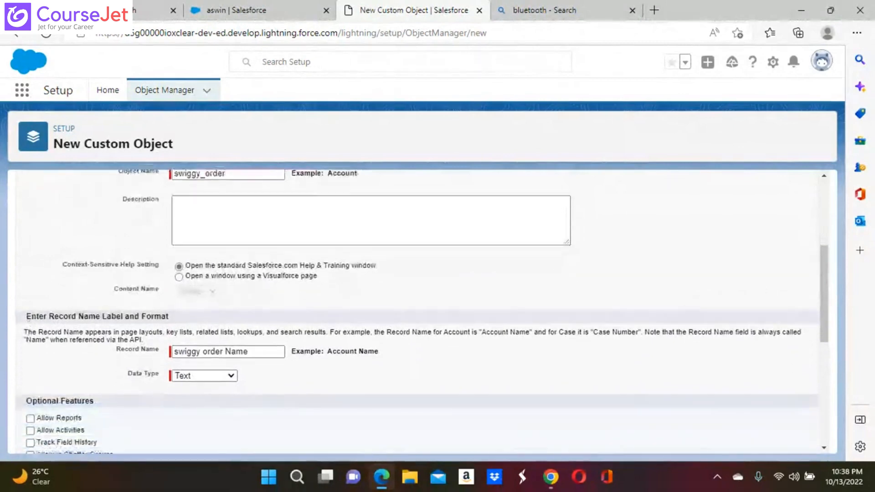
scroll(417, 310, down, 2)
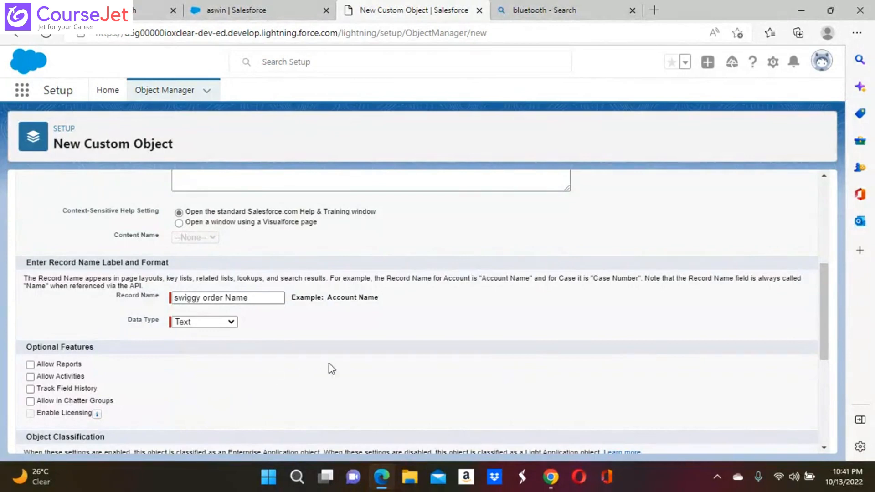
Switch the record name data type to Auto Number, leaving Display Format and Starting Number blank
click(232, 326)
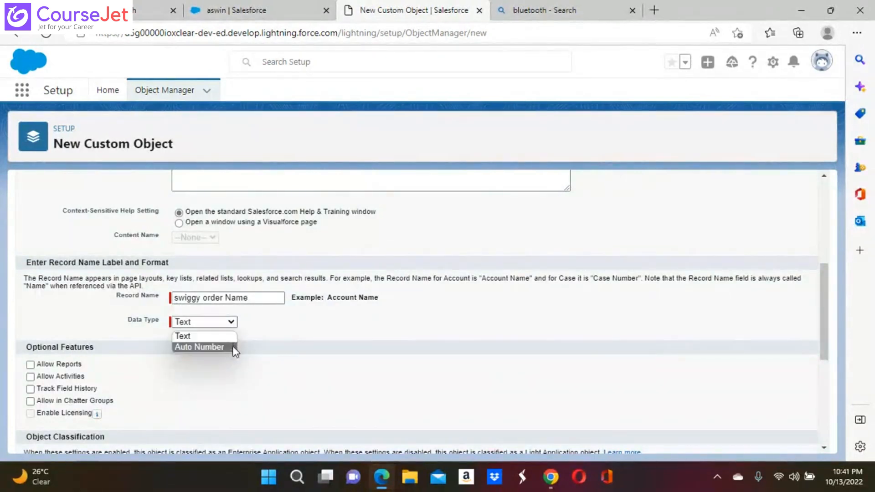
click(214, 345)
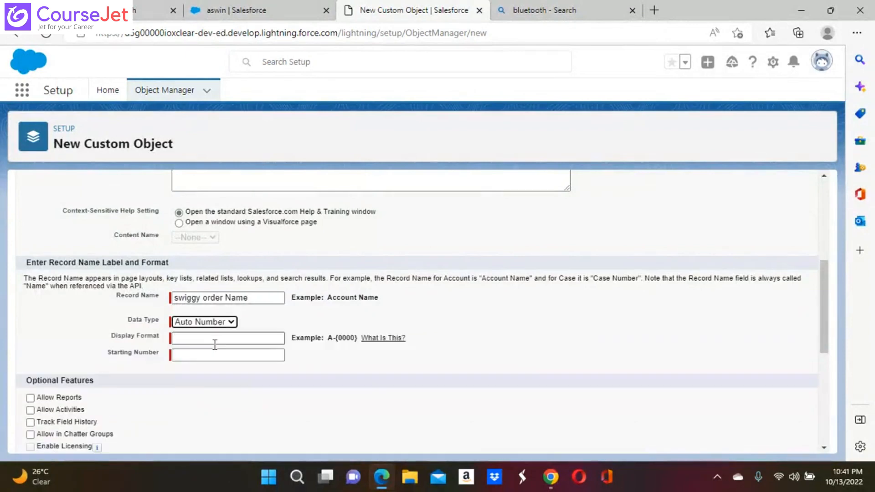
click(183, 338)
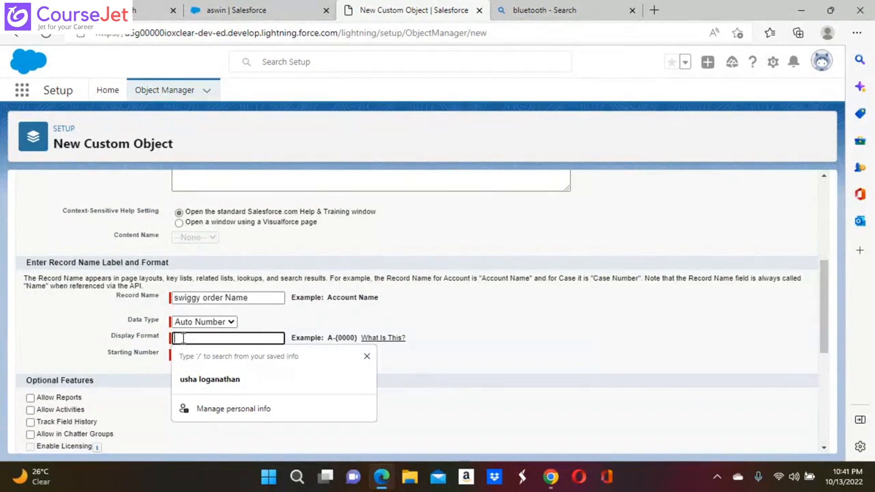
click(72, 338)
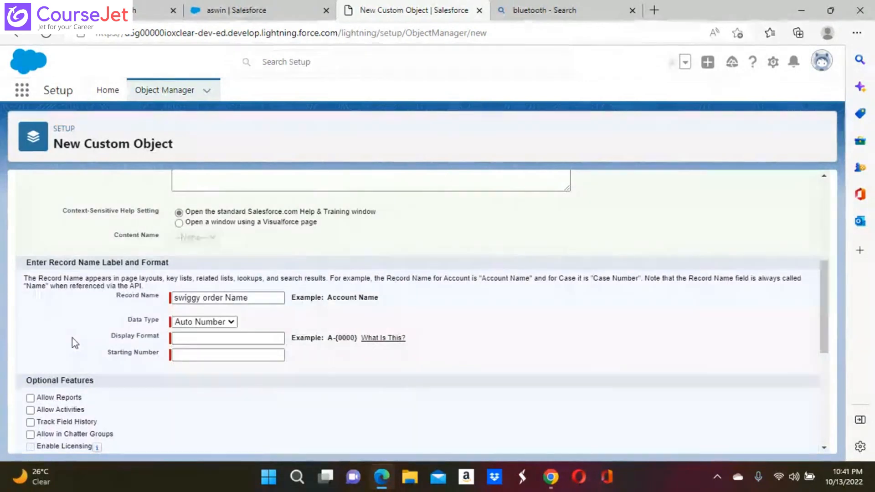
click(195, 355)
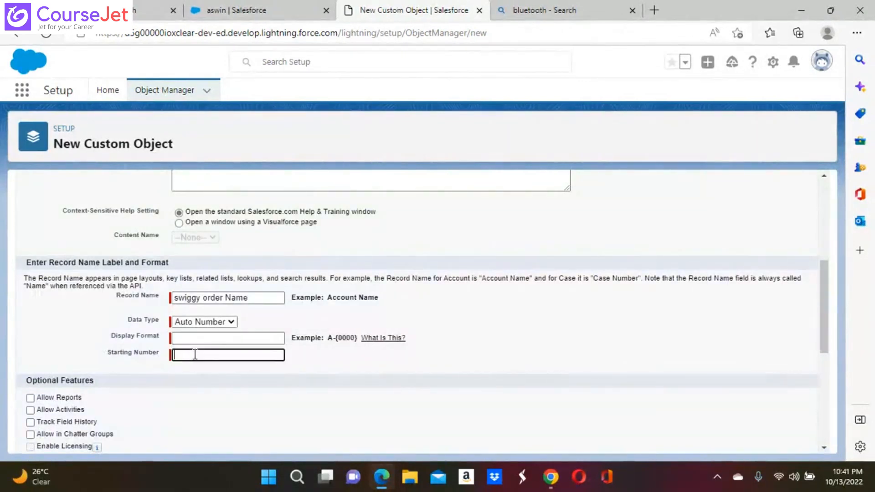
click(182, 339)
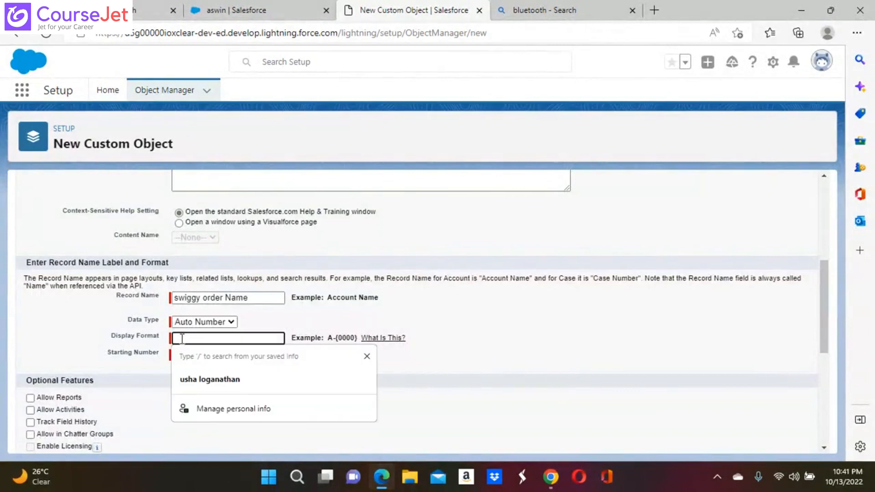
click(44, 329)
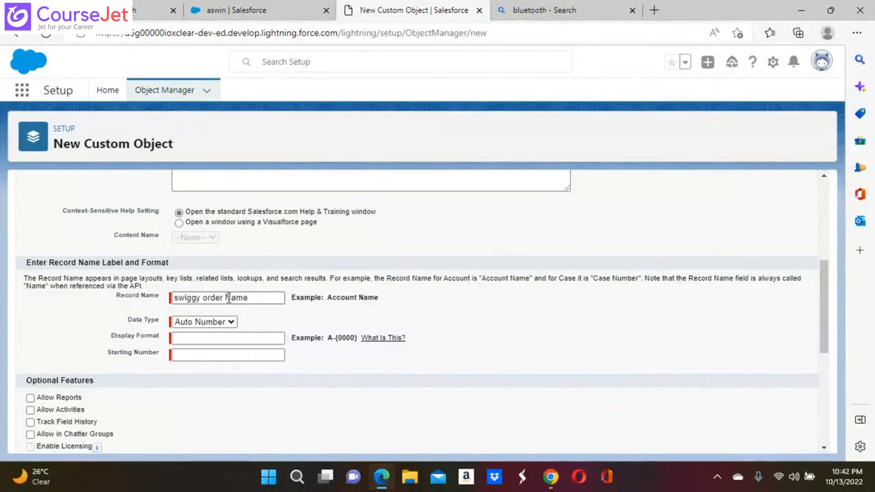
Replace the record name with 'Swiggy Order Id', keeping Display Format empty
click(175, 340)
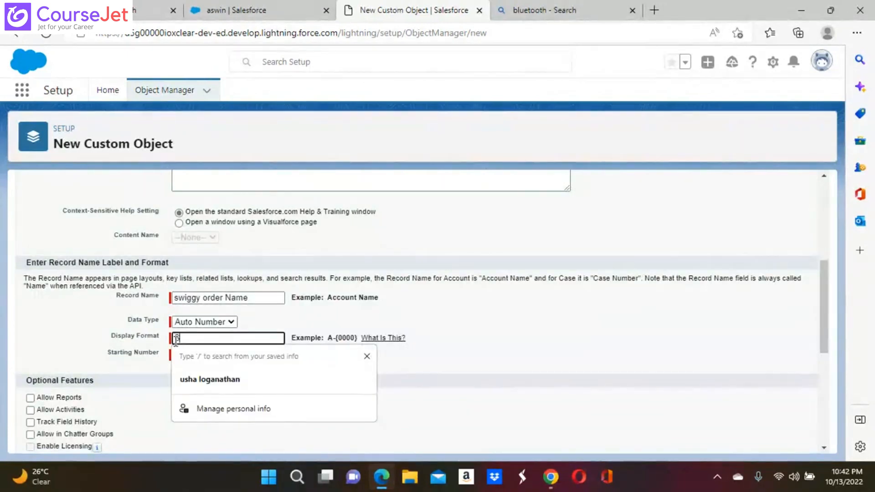
click(176, 341)
text(S)
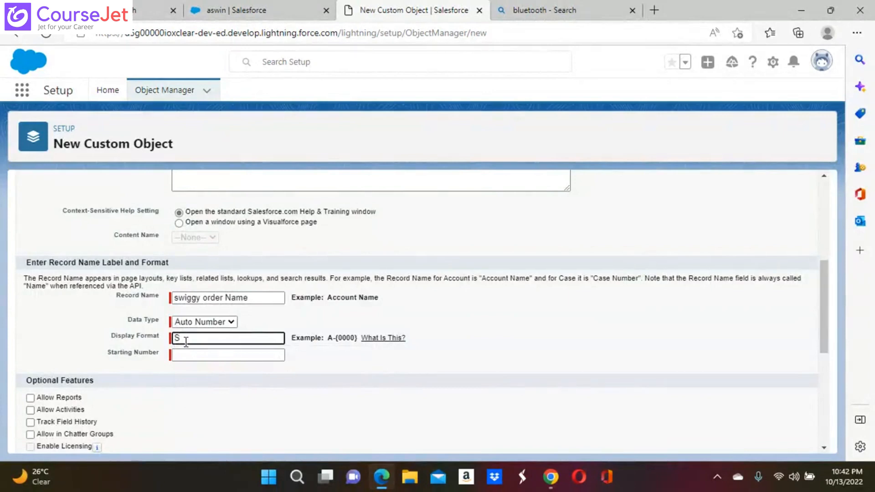
key(BackSpace)
click(248, 301)
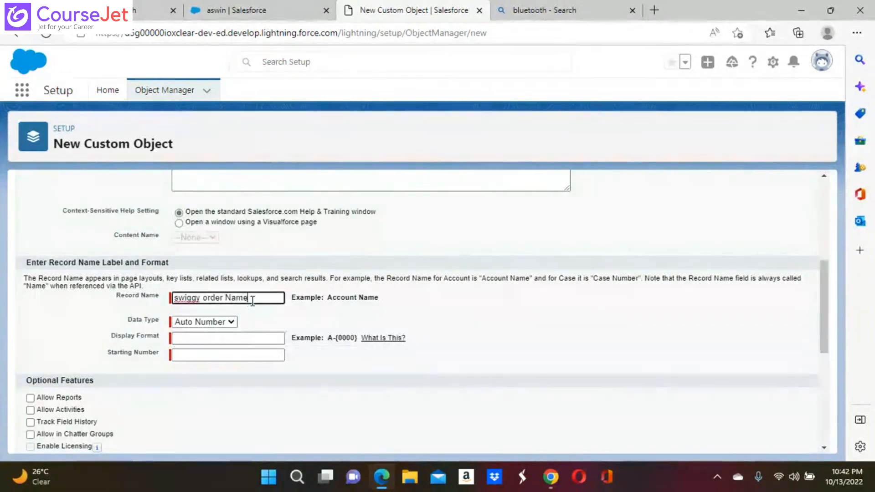
key(BackSpace)
key(BackSpace)
key(BackSpace)
key(BackSpace)
key(BackSpace)
key(BackSpace)
key(BackSpace)
key(BackSpace)
key(BackSpace)
key(ctrl+a)
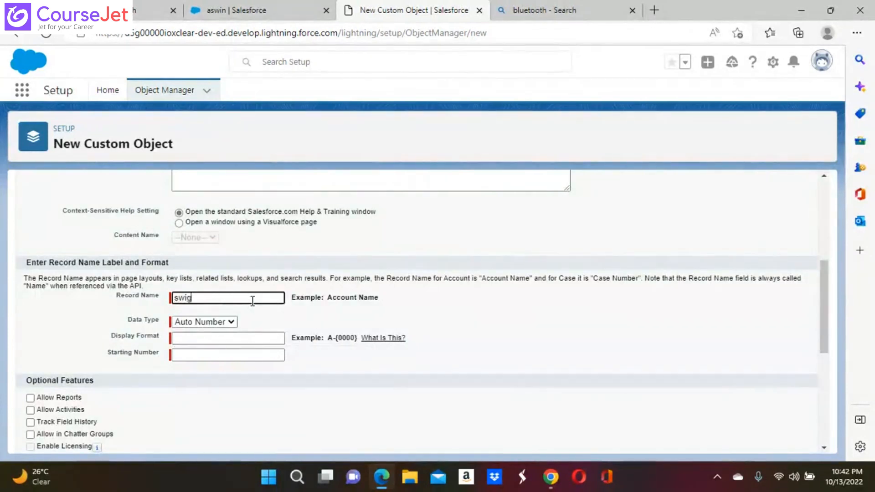
key(BackSpace)
text(Swiggy )
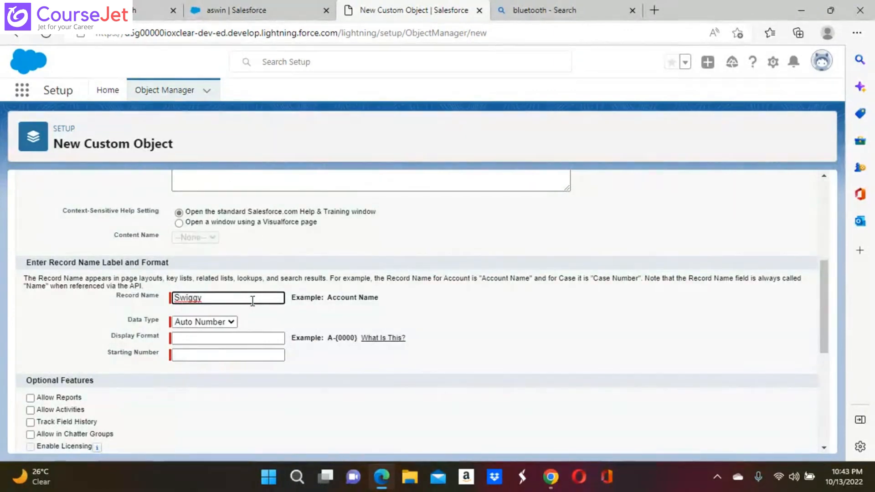
text(Order I)
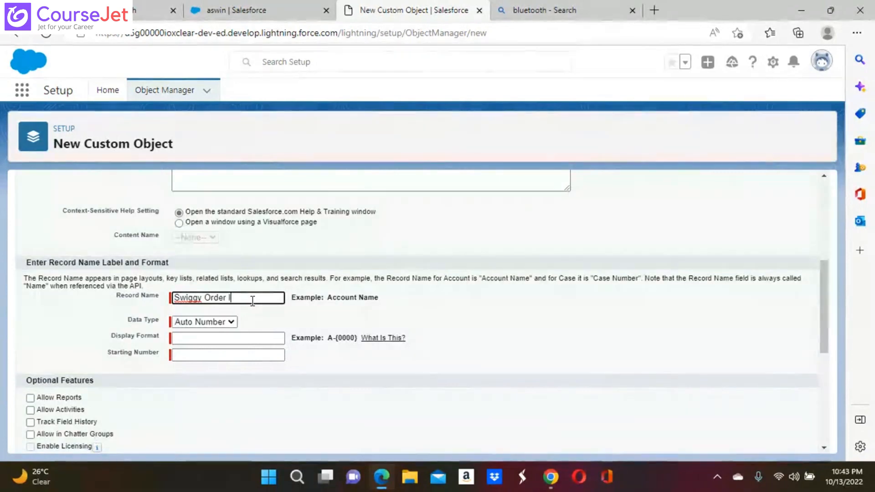
text(d)
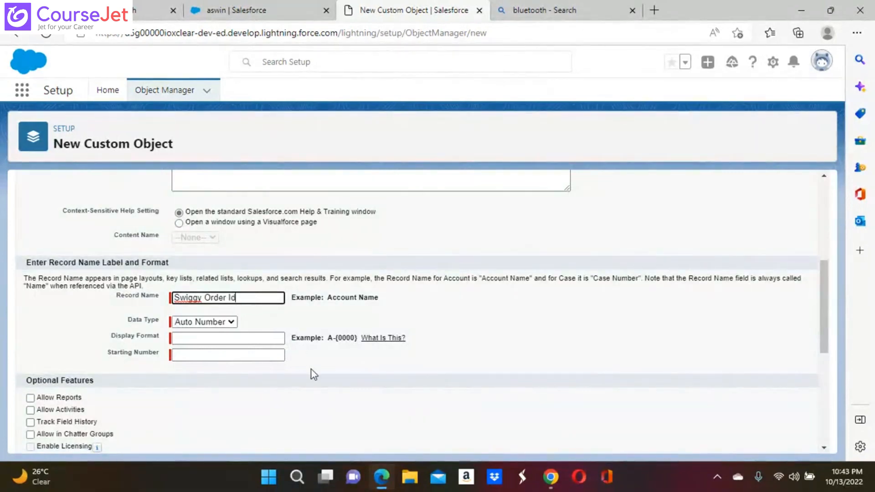
click(294, 373)
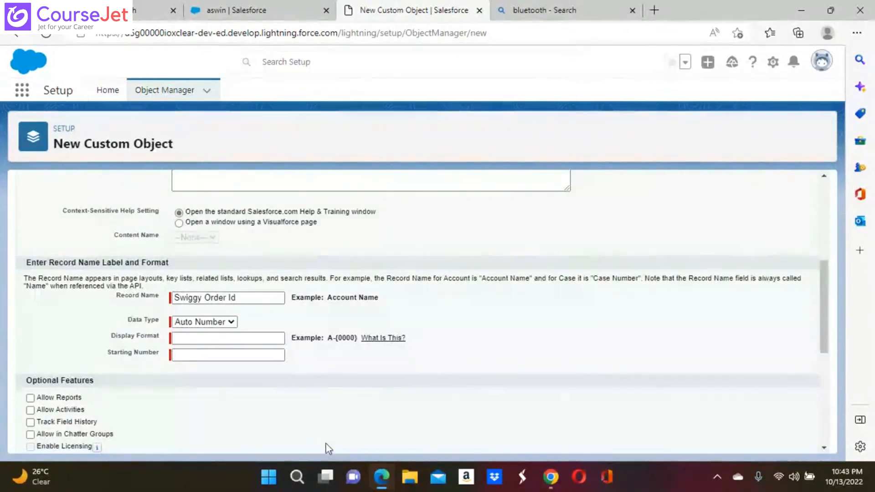
click(231, 322)
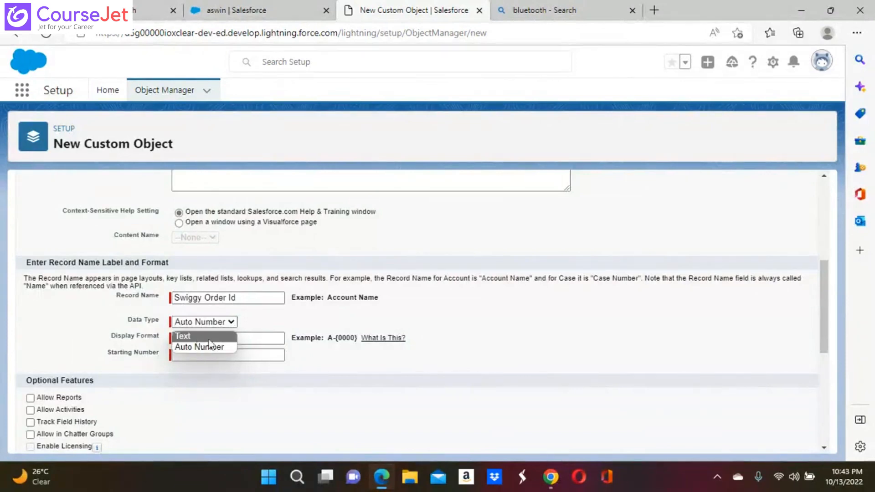
click(349, 343)
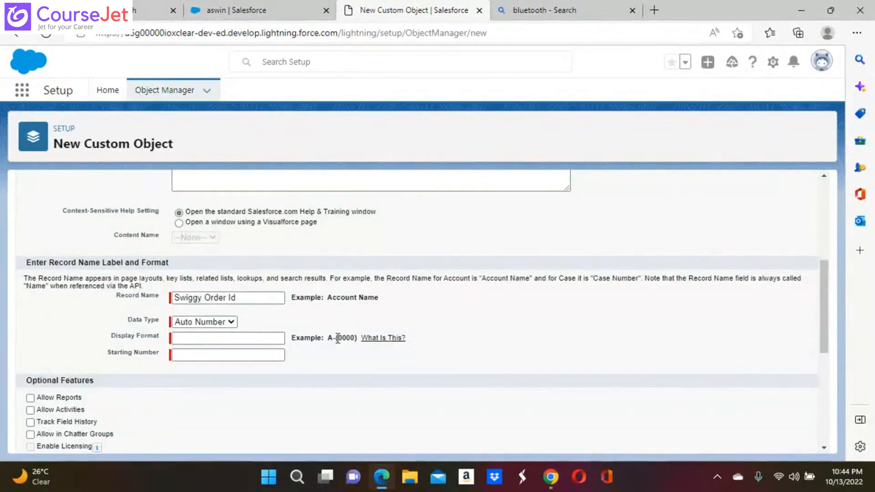
Select the {0000} pattern in the example text beside Display Format
drag(338, 338, 361, 338)
key(ctrl+c)
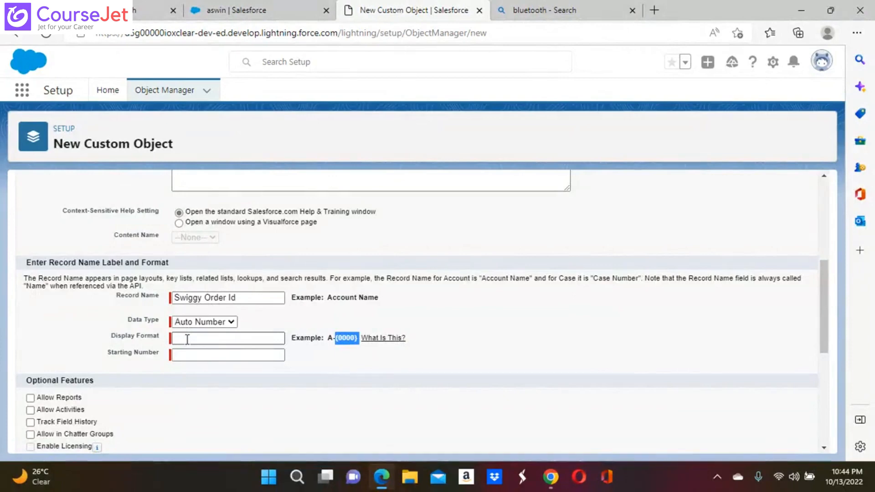
Paste {0000} into the Display Format field
click(187, 339)
key(ctrl+v)
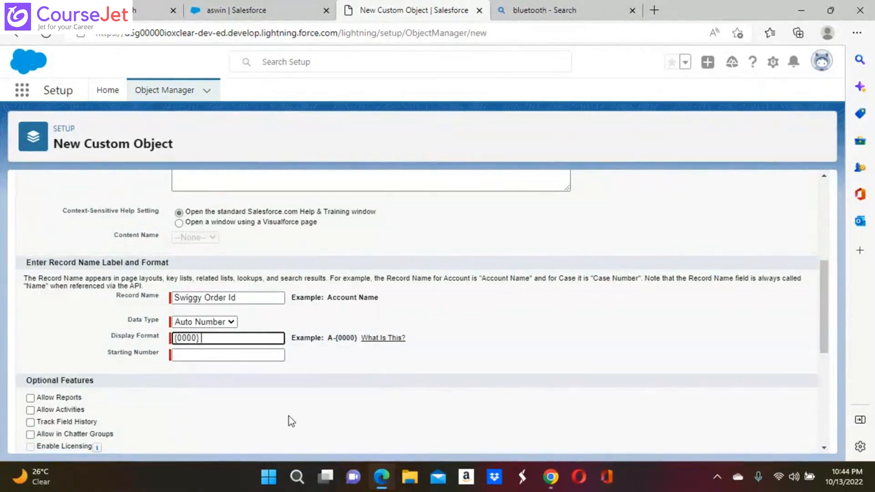
click(192, 356)
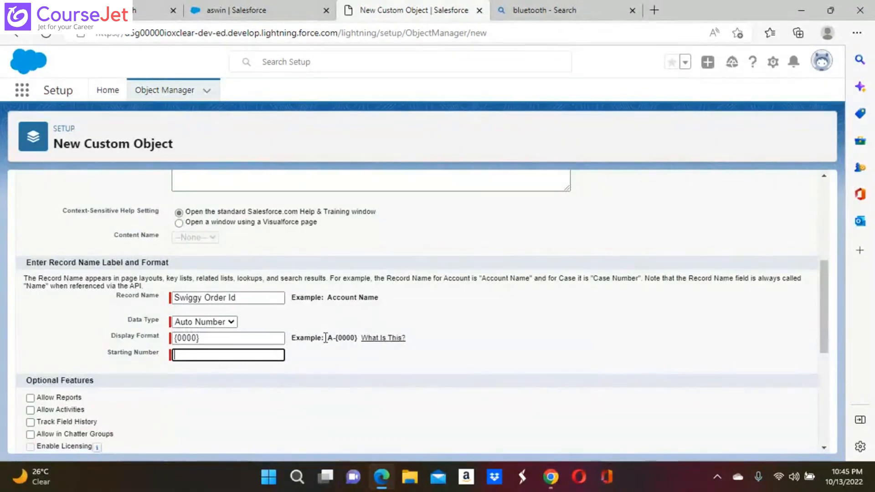
Copy the example A-{0000} and replace the Display Format with it
drag(325, 338, 408, 340)
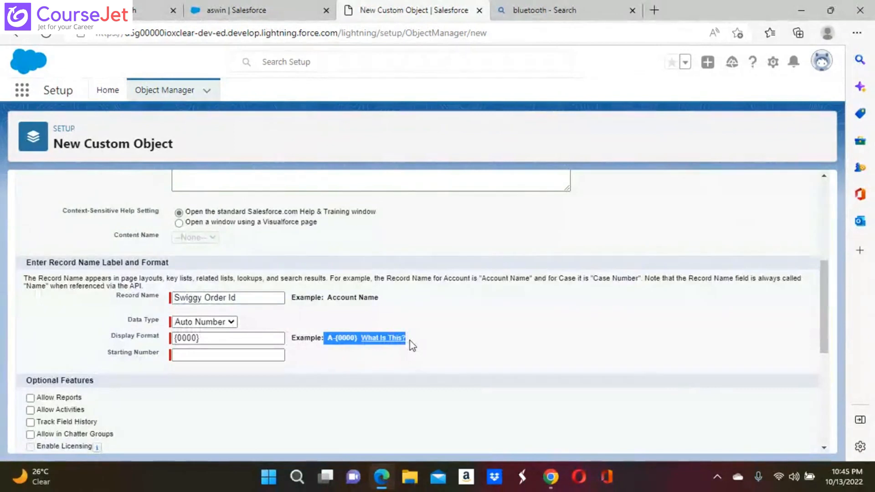
click(434, 340)
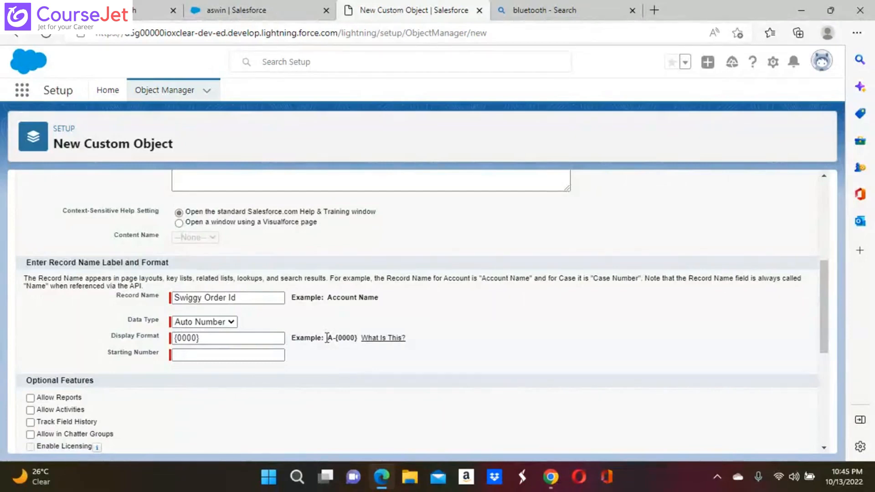
drag(326, 338, 360, 338)
key(ctrl+c)
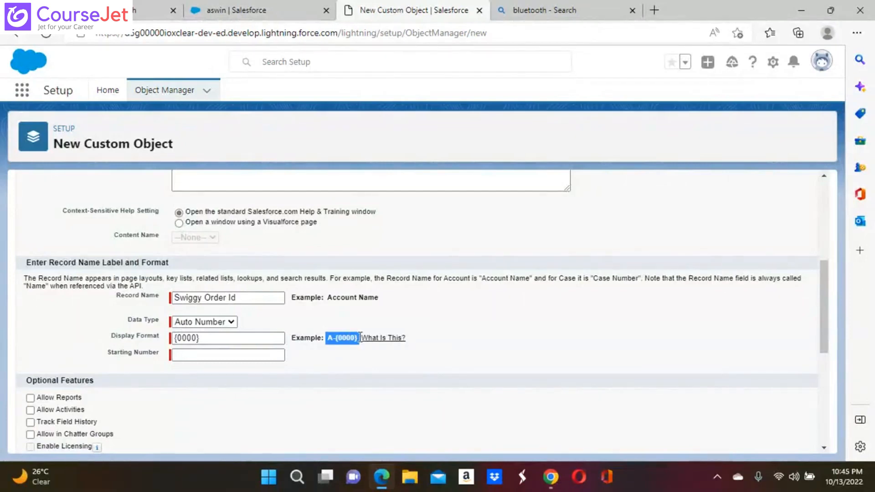
click(207, 338)
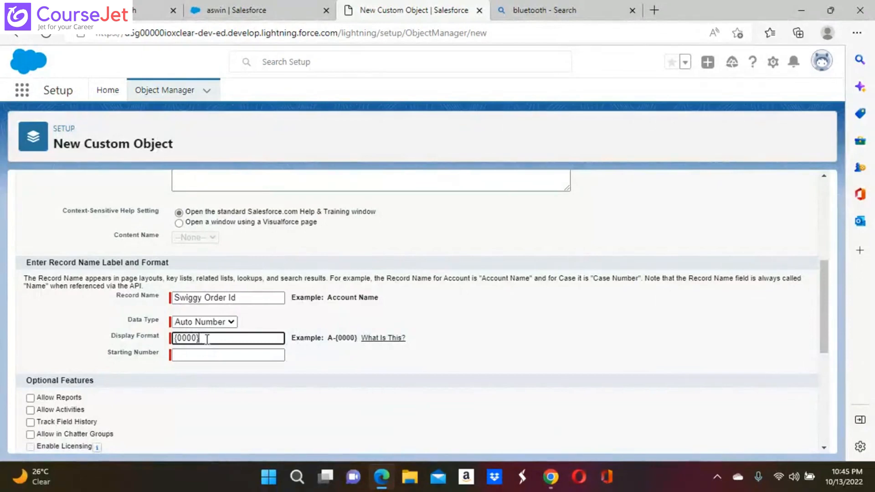
key(BackSpace)
key(BackSpace)
key(BackSpace)
key(BackSpace)
key(BackSpace)
key(BackSpace)
key(ctrl+v)
click(211, 354)
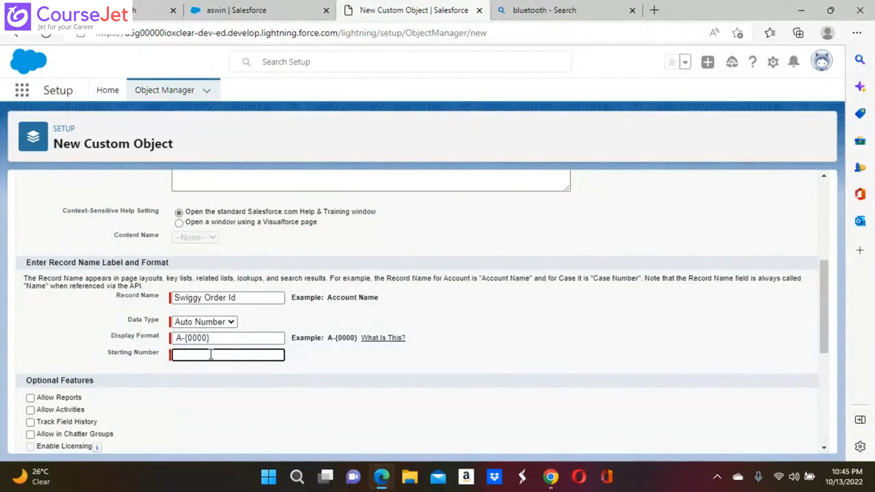
click(217, 339)
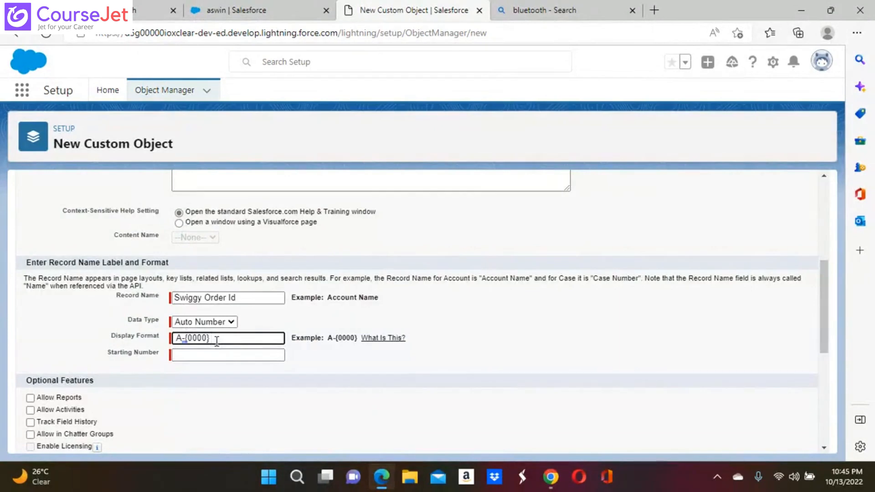
Change the Display Format prefix from A- to SWG-, giving SWG-{0000}
click(184, 338)
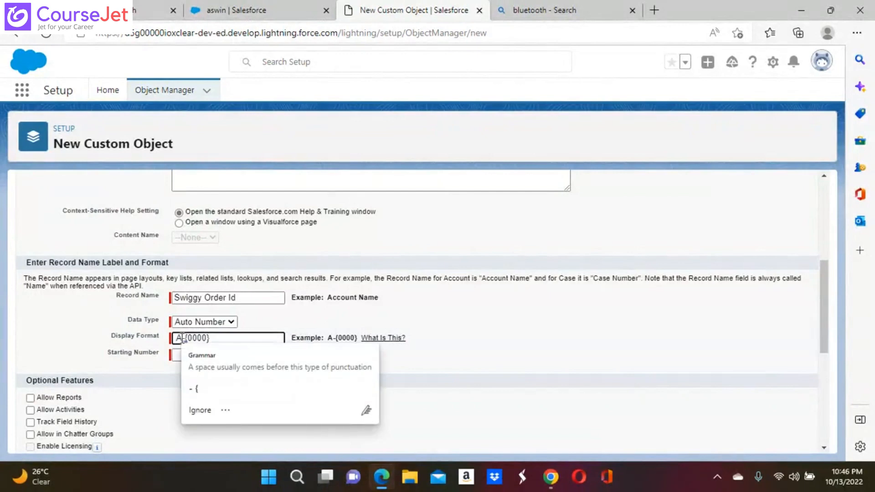
key(BackSpace)
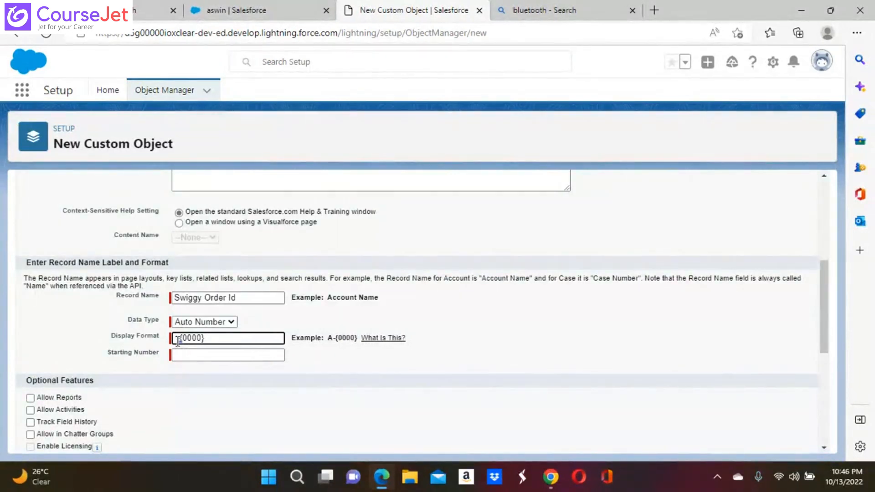
text(S-)
text(wg)
key(BackSpace)
key(BackSpace)
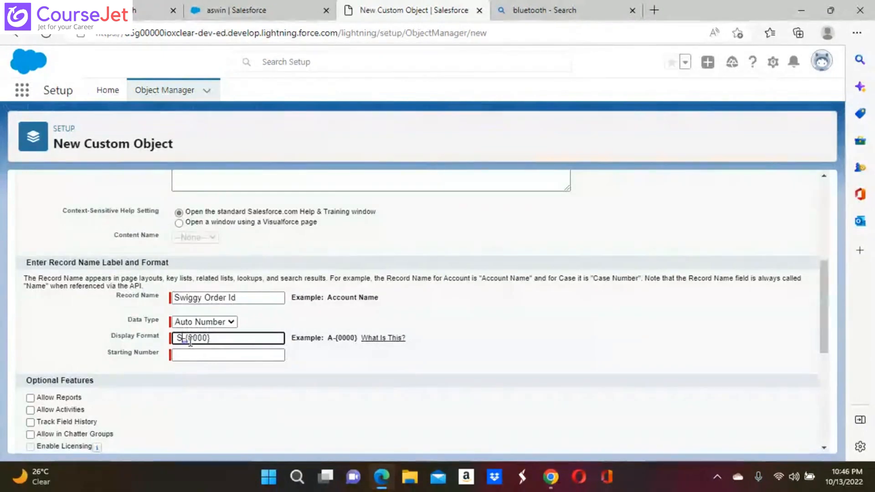
text(WG)
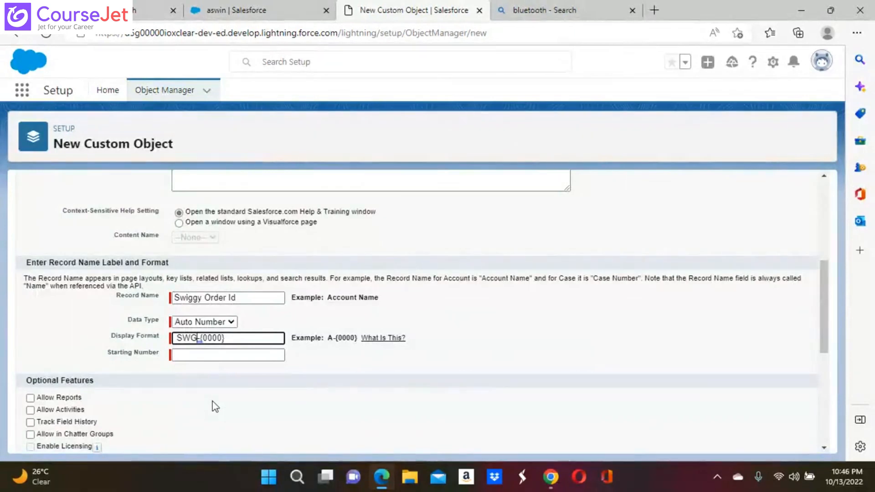
click(193, 355)
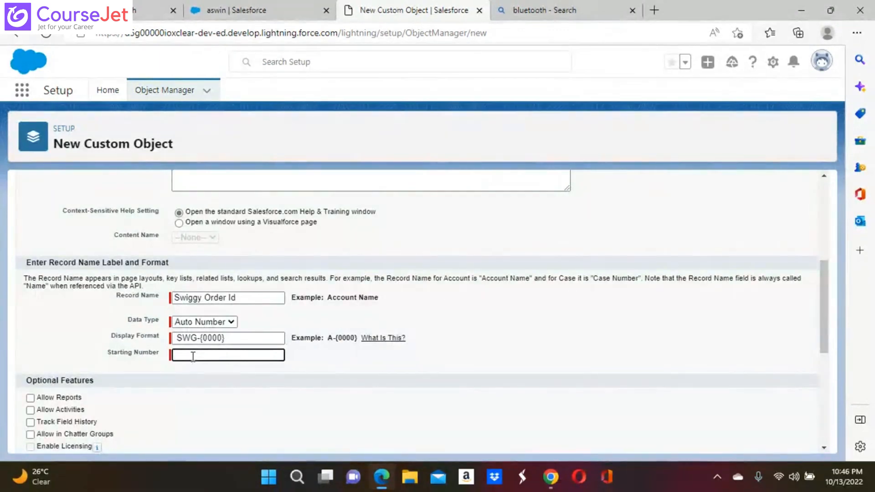
Set Starting Number to 1, save Swiggy Order, and go back to a blank form
text(1)
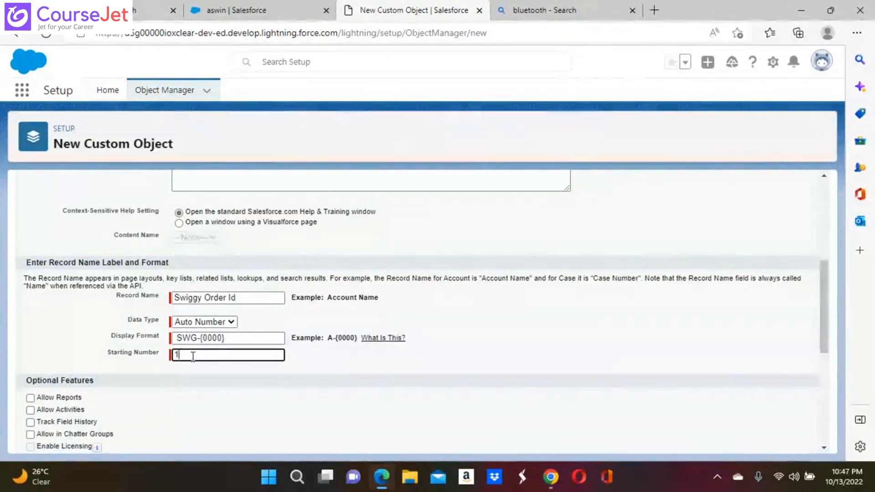
key(Return)
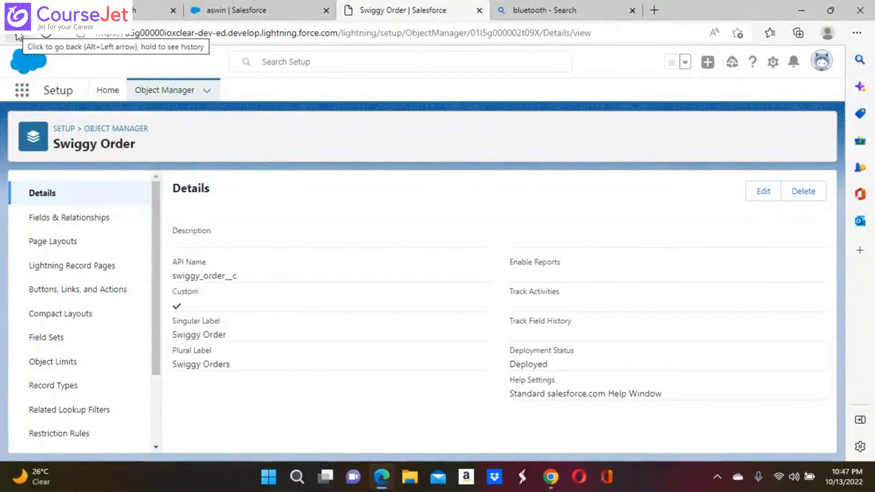
click(19, 37)
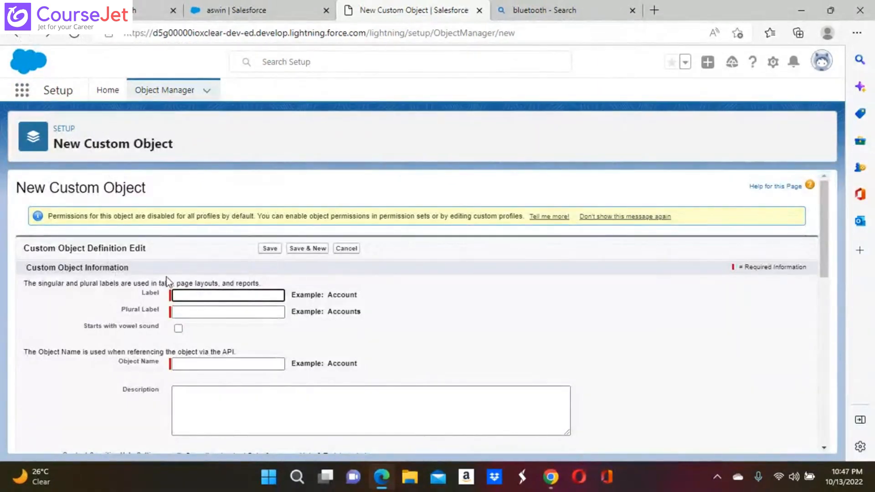
click(178, 296)
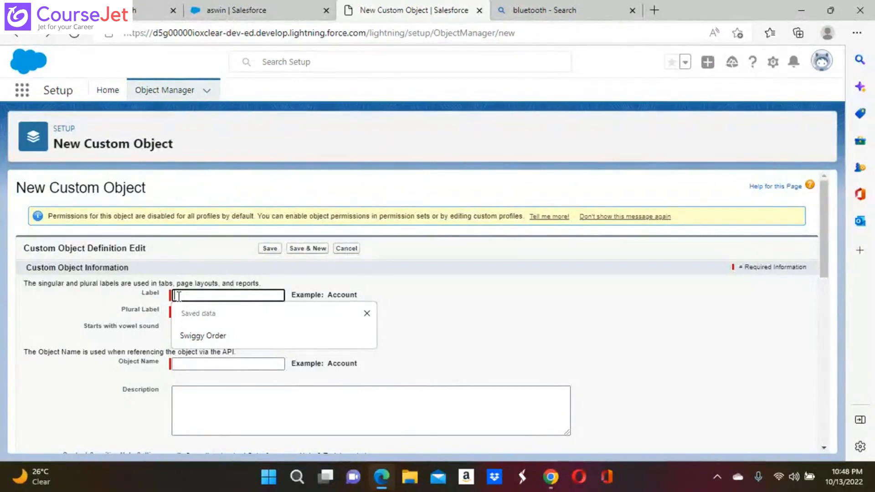
text(Zomato)
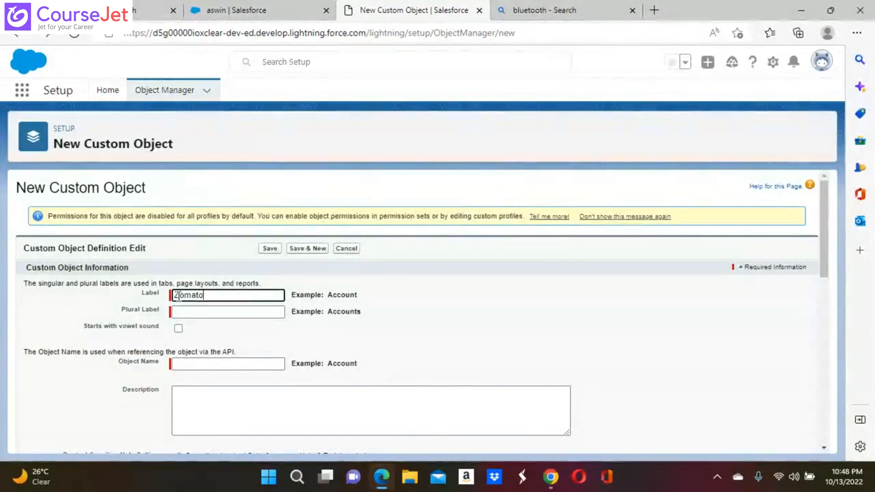
click(188, 313)
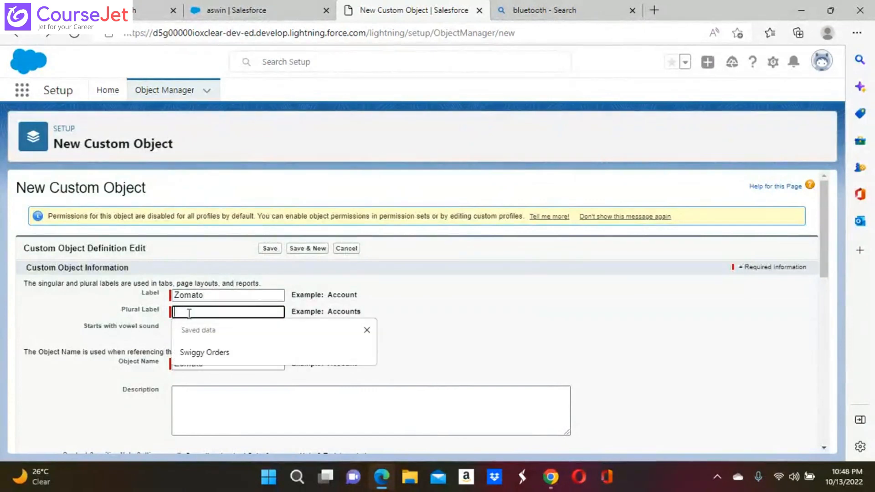
click(206, 294)
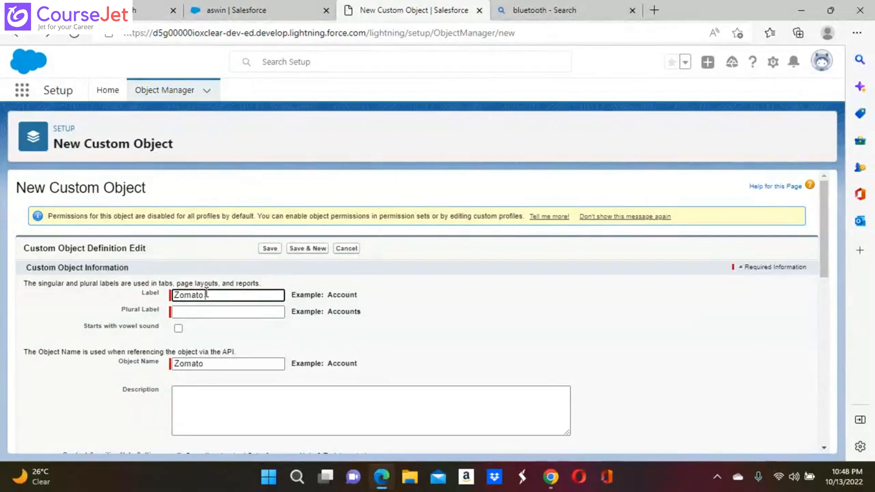
text(Odrer)
click(211, 296)
right_click(211, 295)
click(211, 295)
key(BackSpace)
text(O)
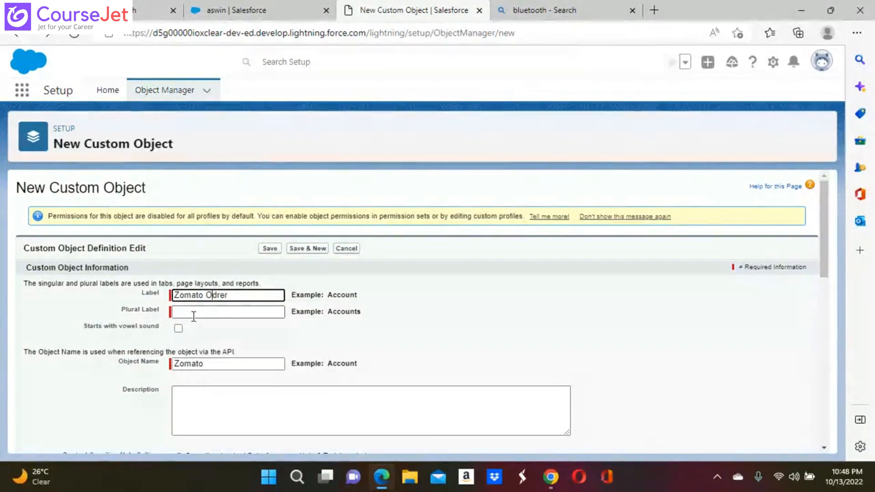
click(194, 314)
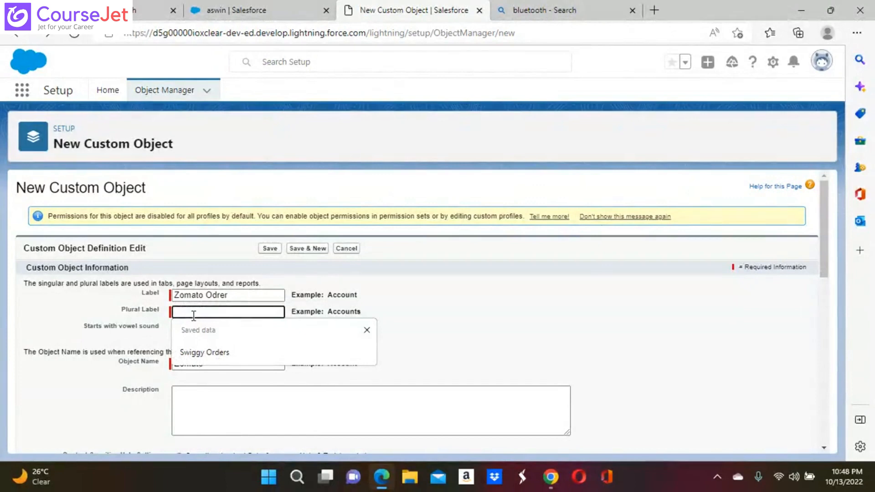
text(Z)
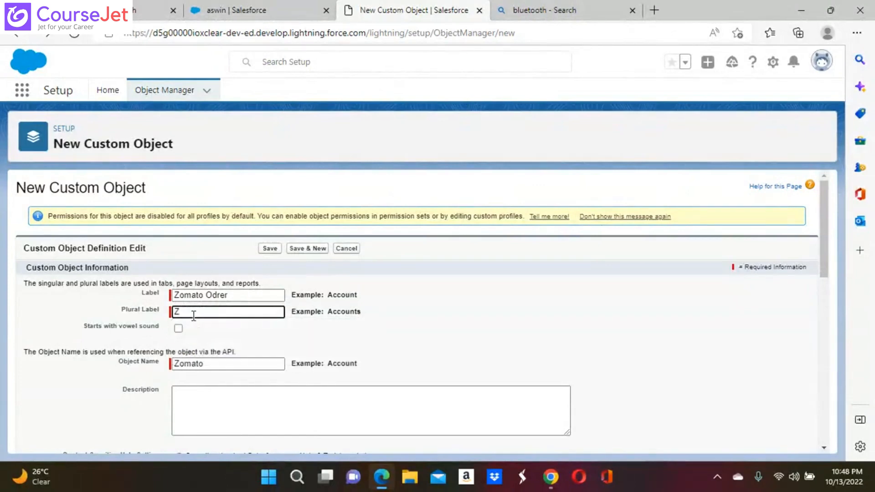
text(omato)
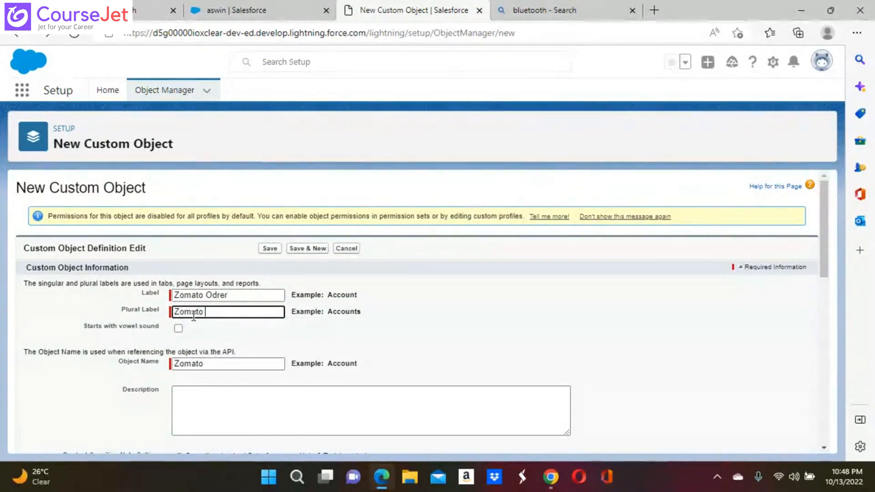
text( Orders)
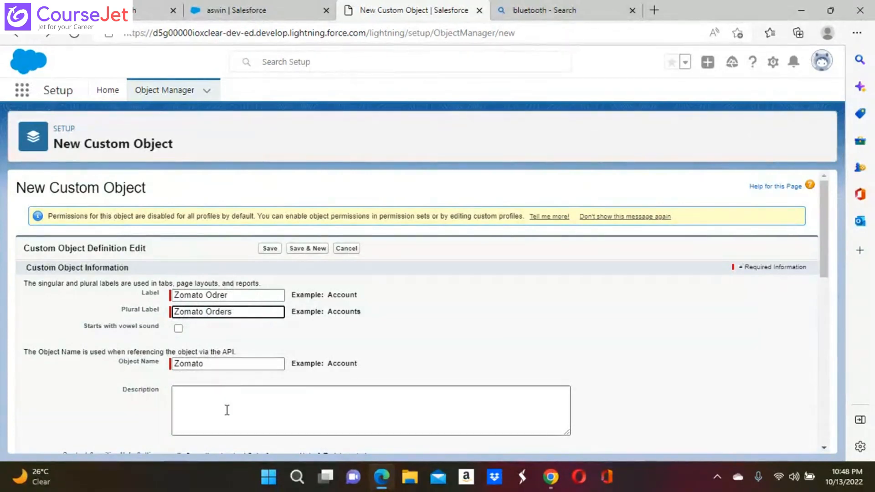
click(240, 296)
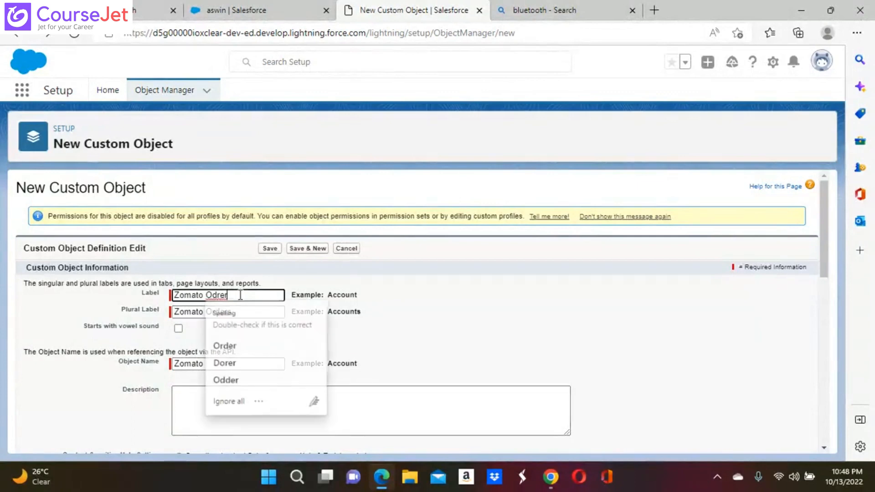
key(BackSpace)
key(BackSpace)
key(BackSpace)
key(BackSpace)
key(BackSpace)
key(BackSpace)
key(BackSpace)
key(BackSpace)
key(BackSpace)
key(BackSpace)
key(BackSpace)
key(BackSpace)
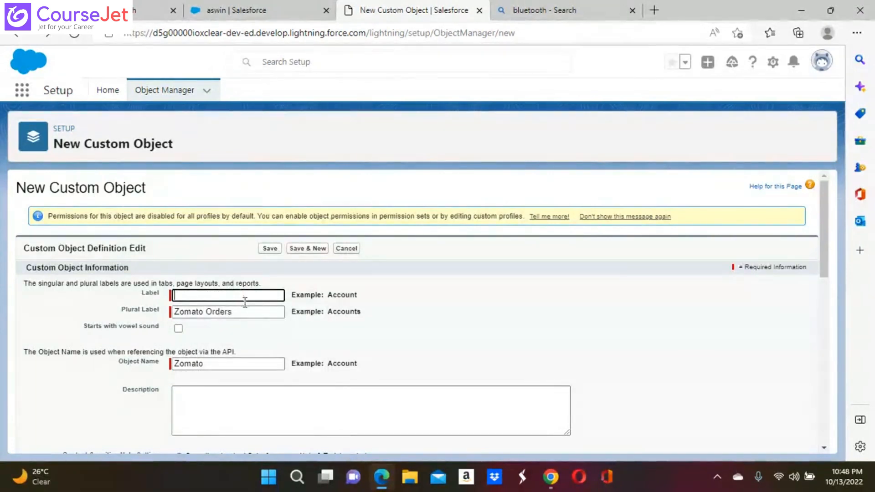
click(244, 313)
key(BackSpace)
key(BackSpace)
key(BackSpace)
key(BackSpace)
key(BackSpace)
key(BackSpace)
key(BackSpace)
key(BackSpace)
key(BackSpace)
key(BackSpace)
key(BackSpace)
key(BackSpace)
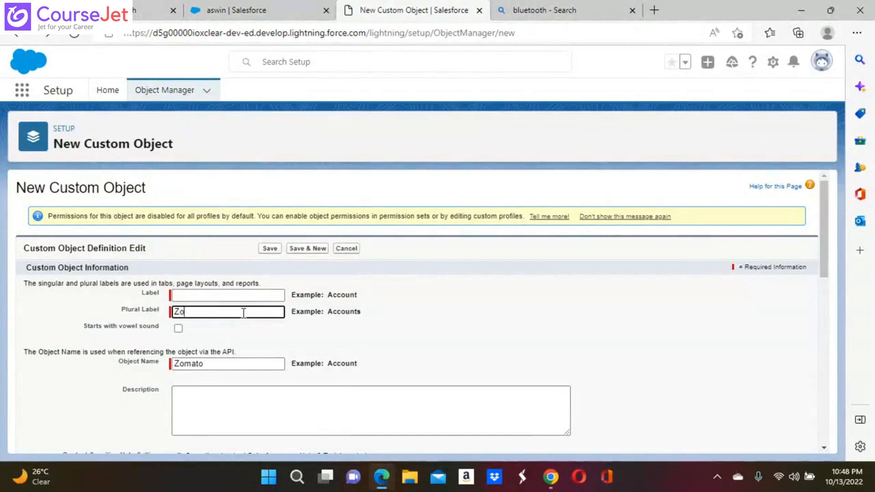
click(182, 298)
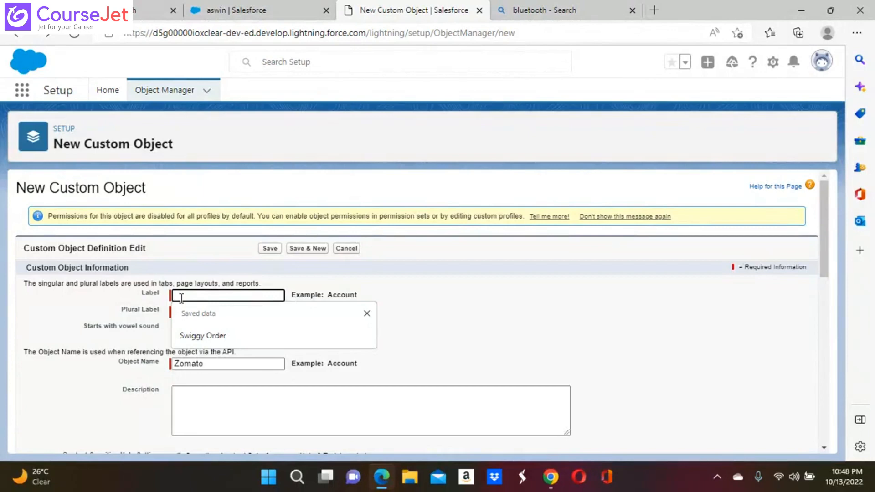
text(P)
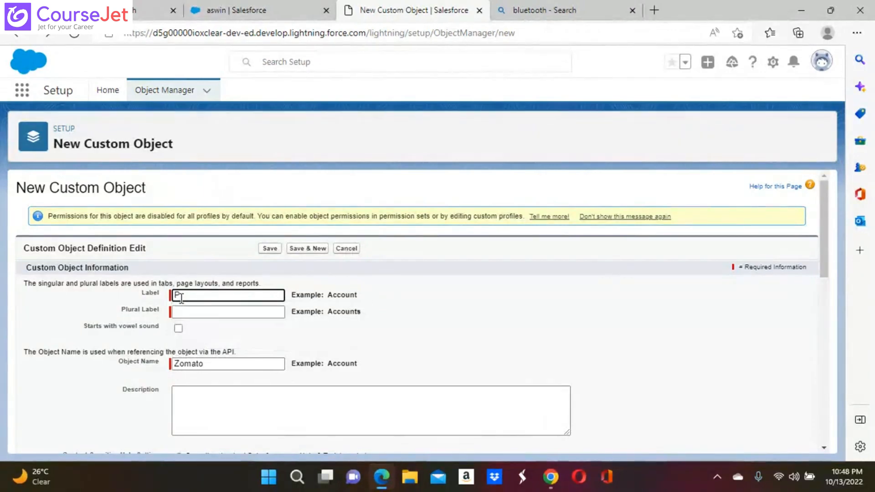
text(rratha)
click(195, 314)
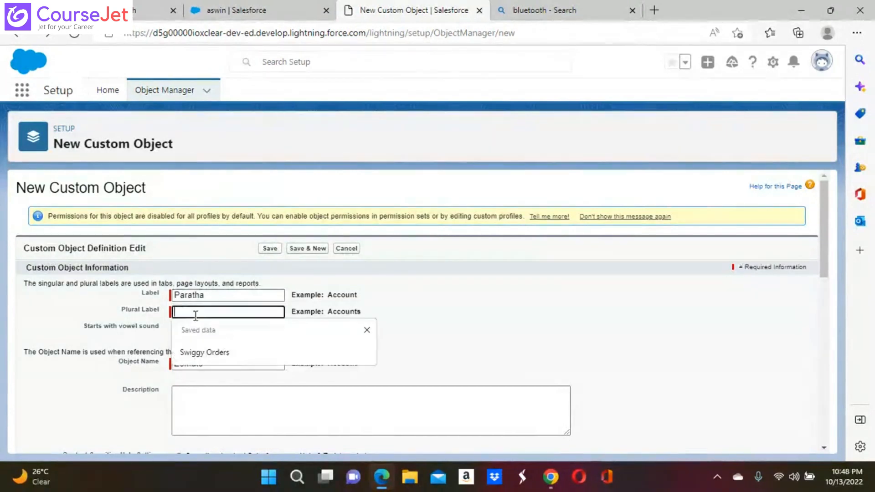
text(P)
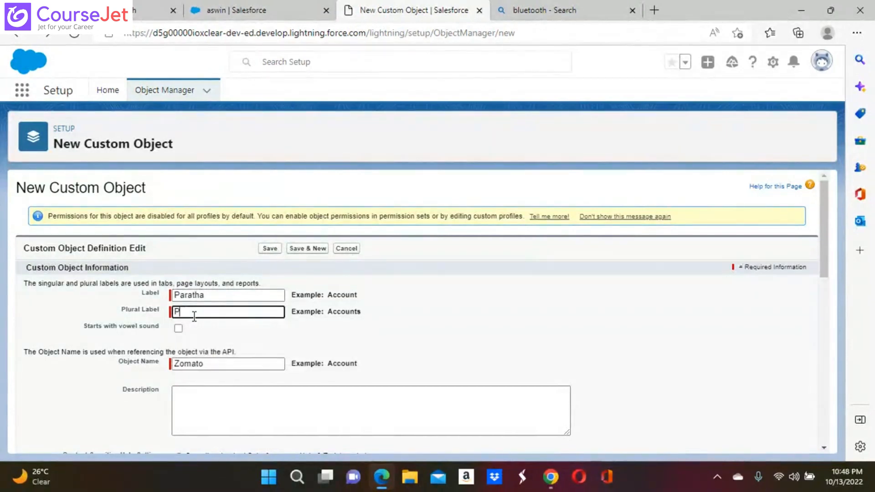
key(BackSpace)
click(216, 295)
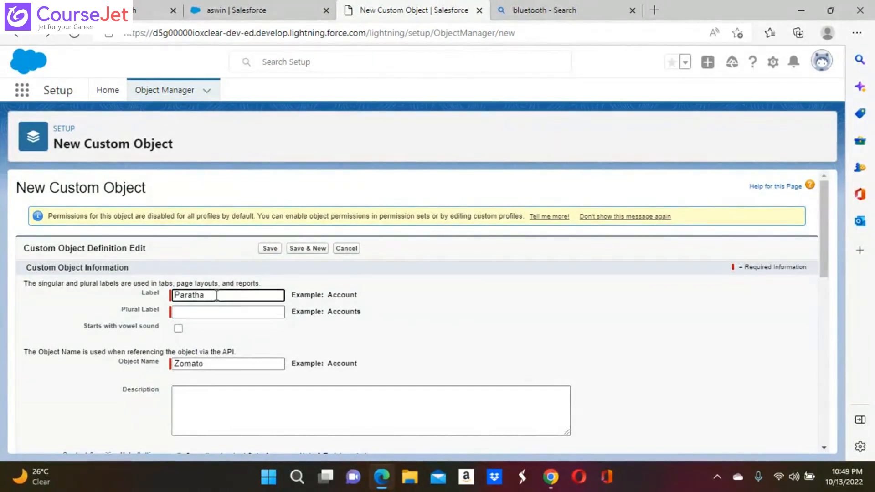
key(BackSpace)
key(BackSpace)
key(BackSpace)
key(BackSpace)
key(BackSpace)
key(BackSpace)
key(BackSpace)
click(186, 295)
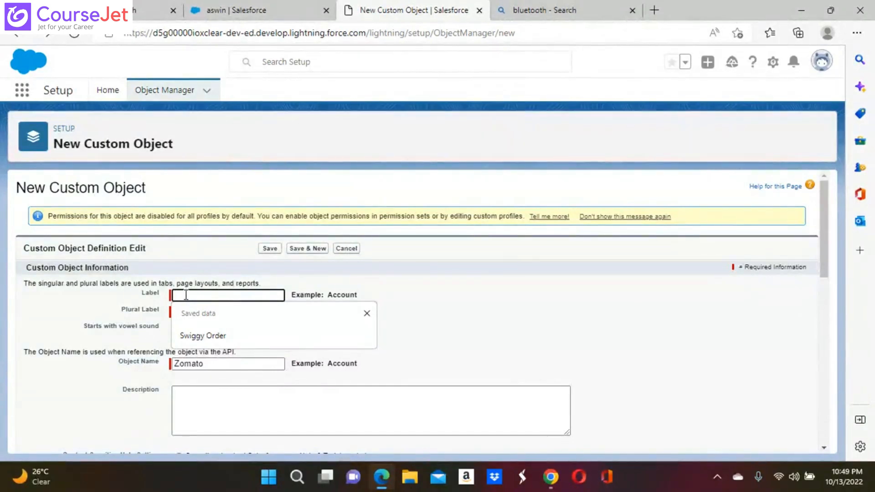
Enter label 'Food Item' and plural label 'Food Items', then erase the Zomato object name
text(F)
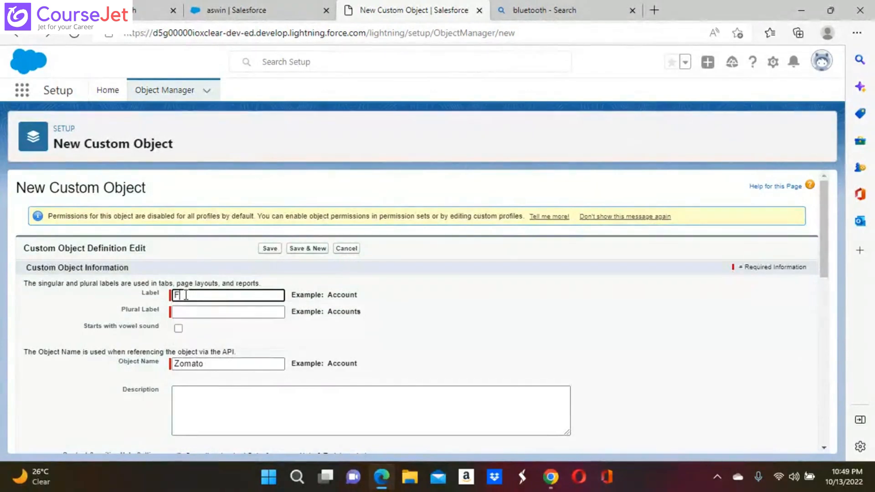
text(ood Item)
click(185, 311)
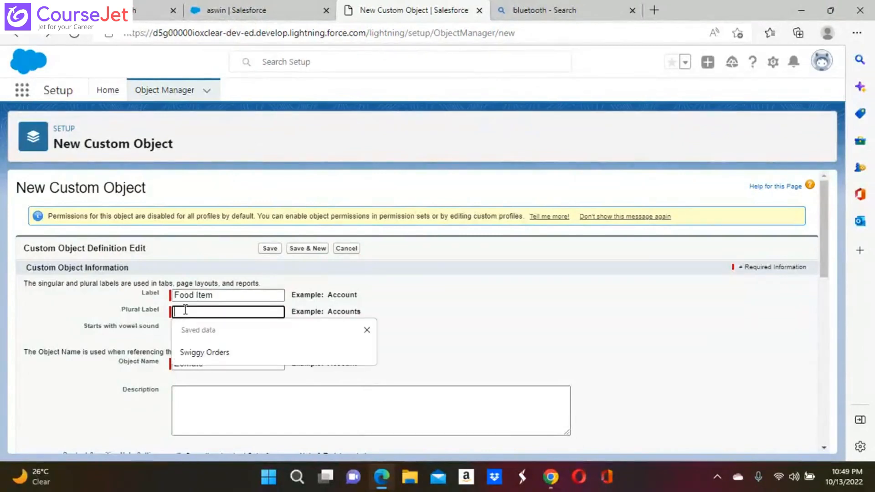
text(Food)
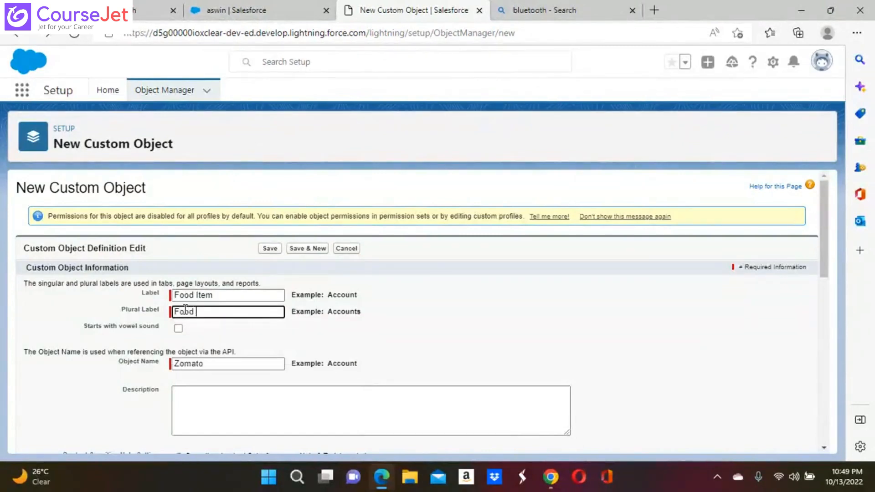
text( I ter)
text(m)
key(BackSpace)
key(BackSpace)
key(BackSpace)
text(tems)
click(216, 360)
key(BackSpace)
key(BackSpace)
key(BackSpace)
key(BackSpace)
key(BackSpace)
key(BackSpace)
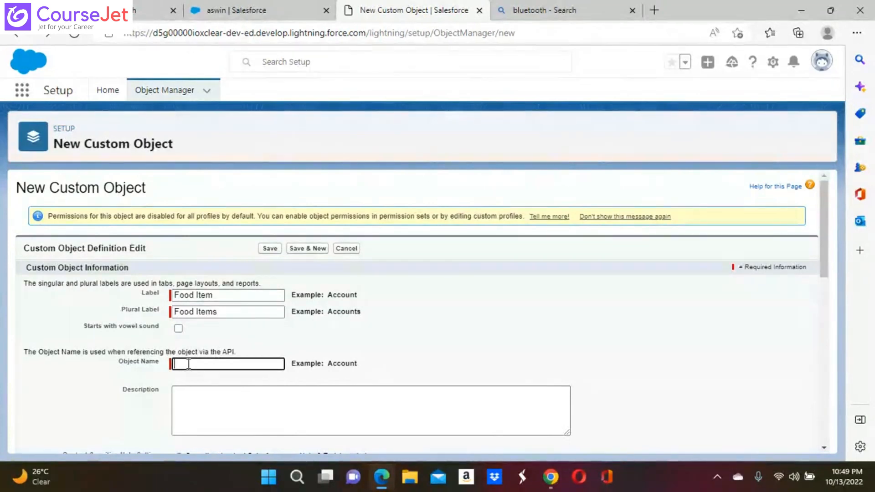
Replace the record name 'Zomato Name' with 'Food Item Name'
scroll(188, 365, down, 3)
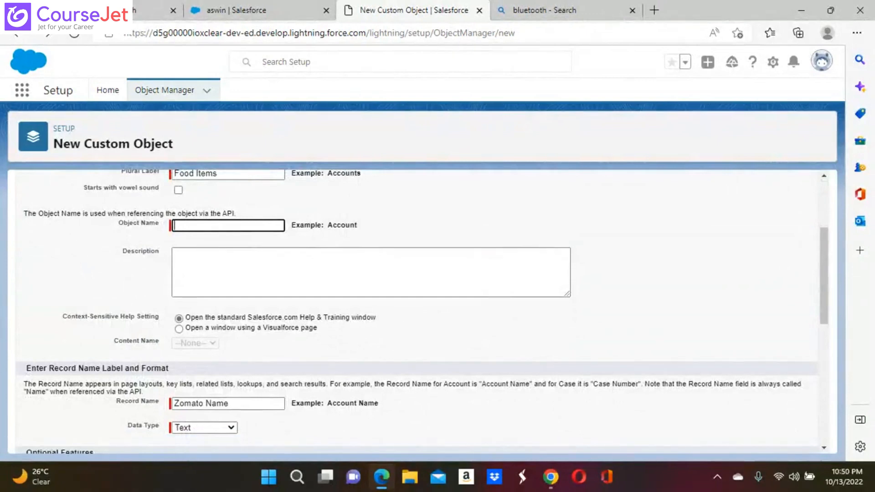
scroll(422, 311, down, 1)
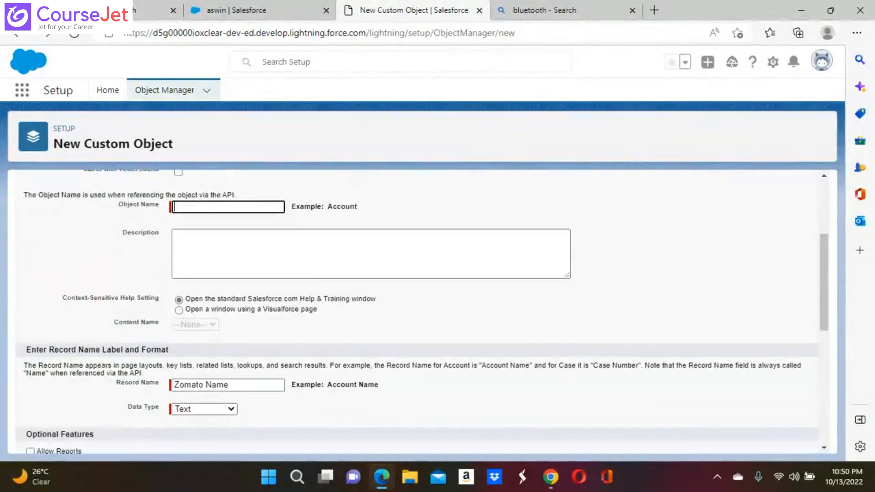
click(231, 386)
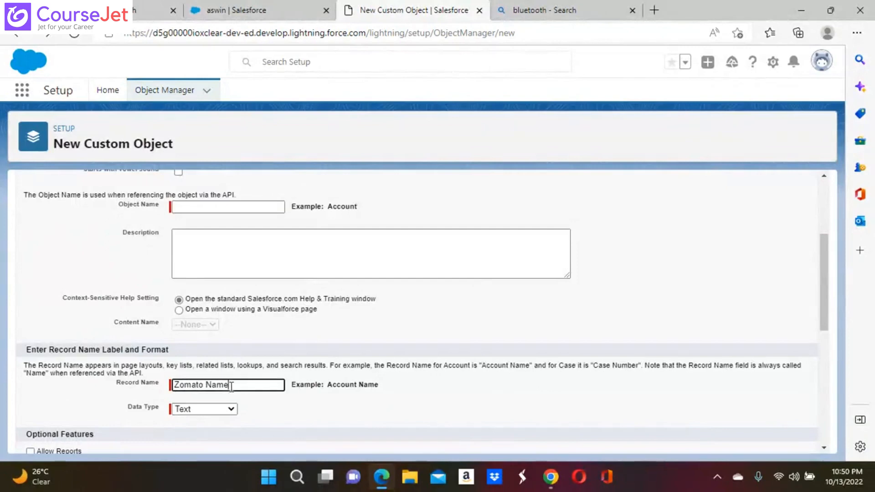
key(BackSpace)
key(BackSpace)
key(BackSpace)
key(BackSpace)
key(BackSpace)
key(BackSpace)
key(BackSpace)
key(BackSpace)
key(BackSpace)
key(BackSpace)
key(BackSpace)
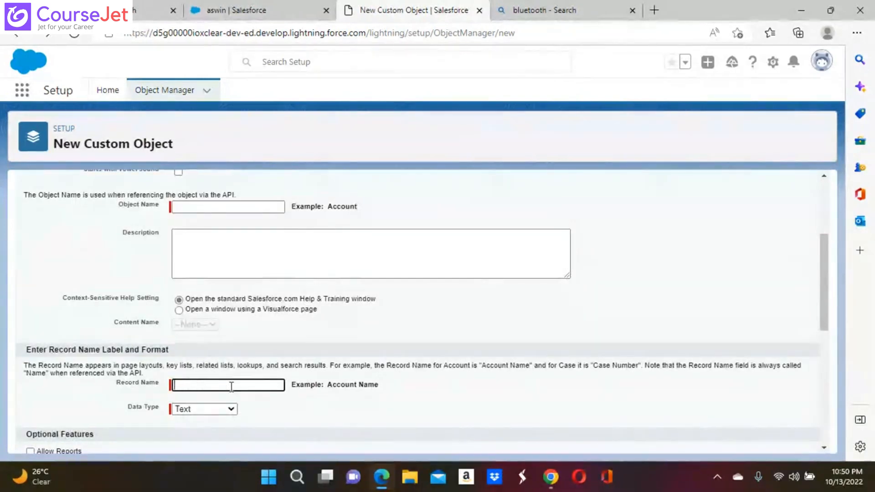
text(F)
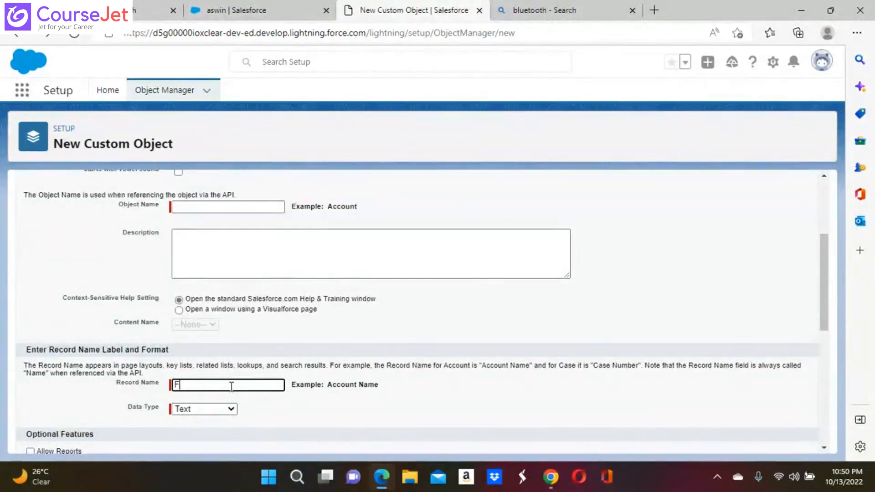
text(ood Item Name)
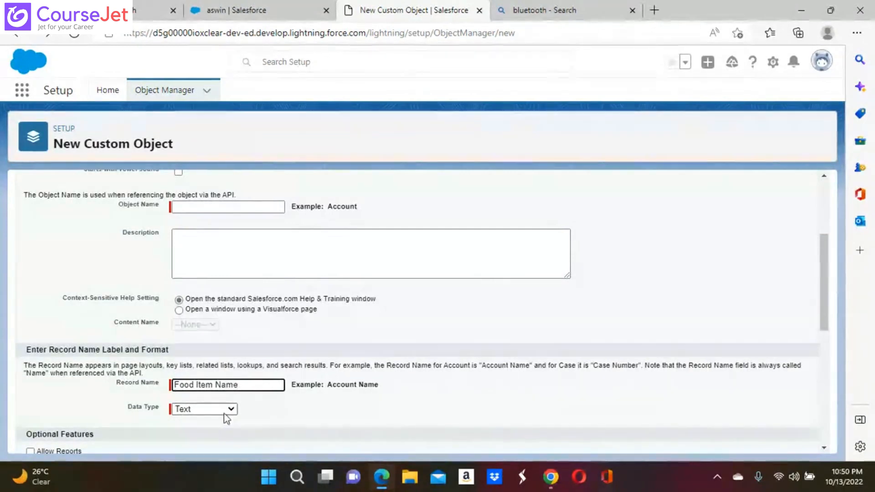
click(280, 407)
scroll(280, 407, down, 3)
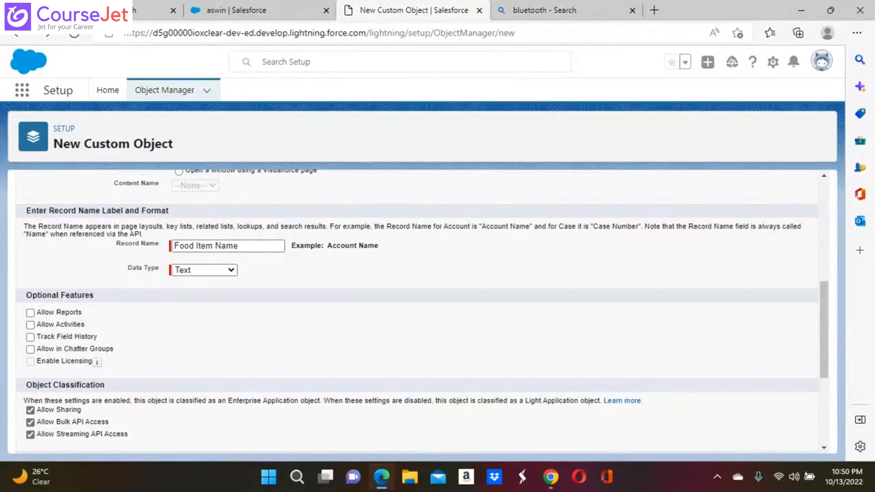
scroll(418, 309, down, 3)
scroll(418, 310, up, 1)
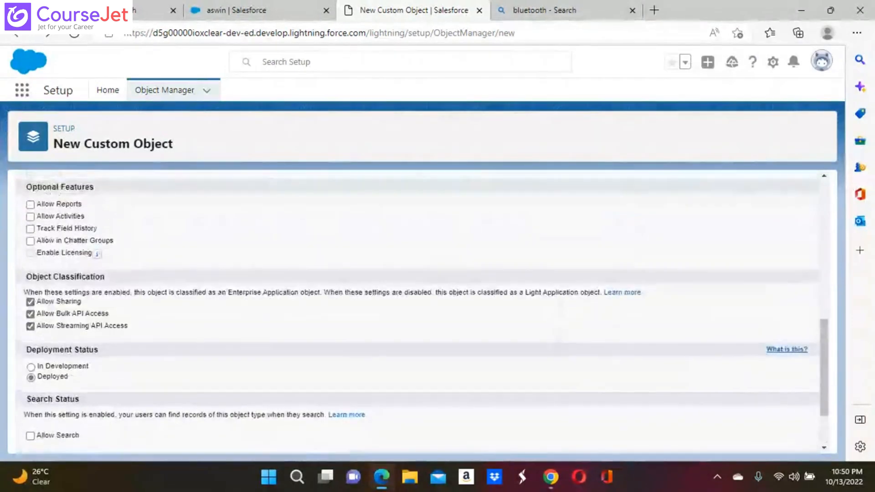
scroll(417, 310, down, 2)
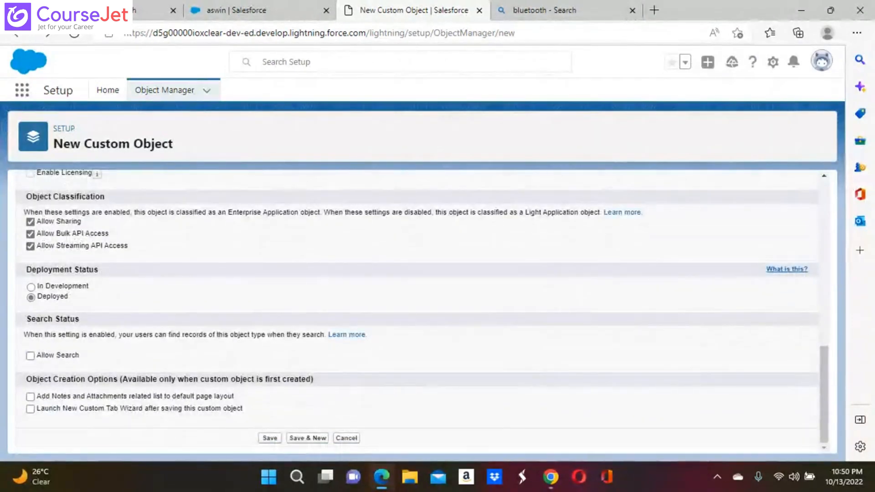
scroll(417, 310, up, 3)
scroll(417, 309, up, 2)
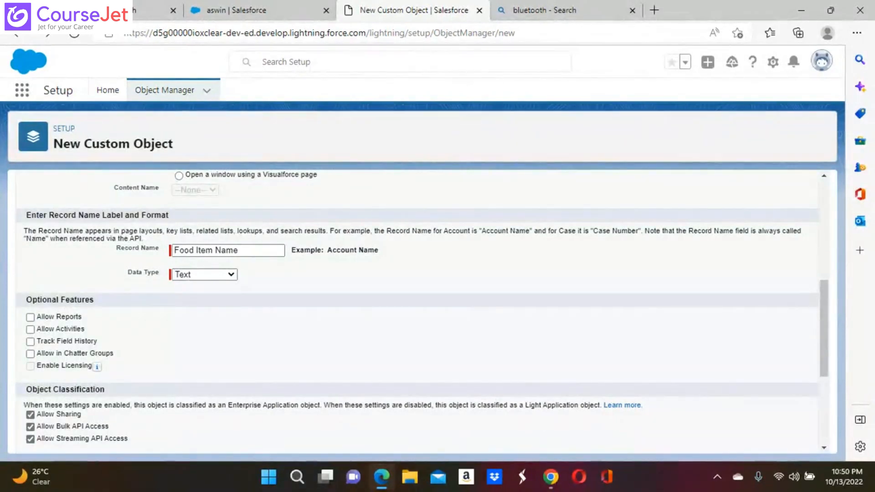
Tick Allow Reports, Allow Activities, Track Field History and Allow in Chatter Groups
click(30, 317)
click(30, 329)
click(30, 341)
click(30, 353)
scroll(168, 379, down, 2)
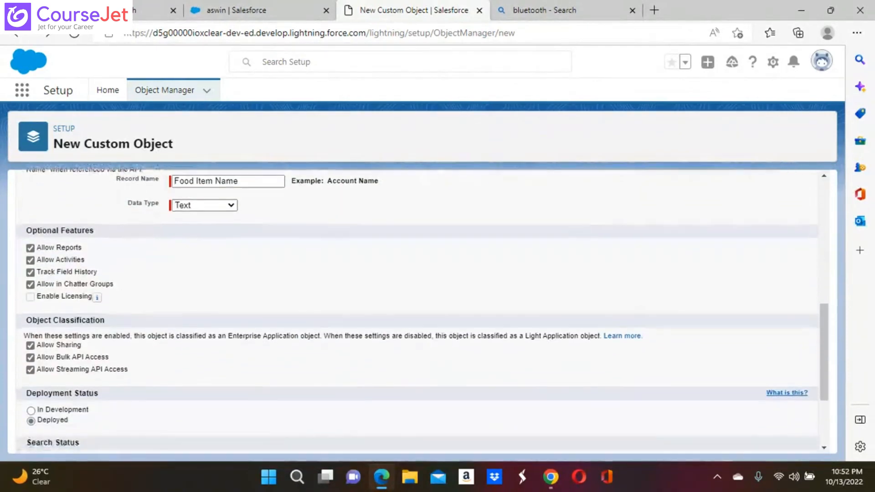
scroll(410, 310, up, 2)
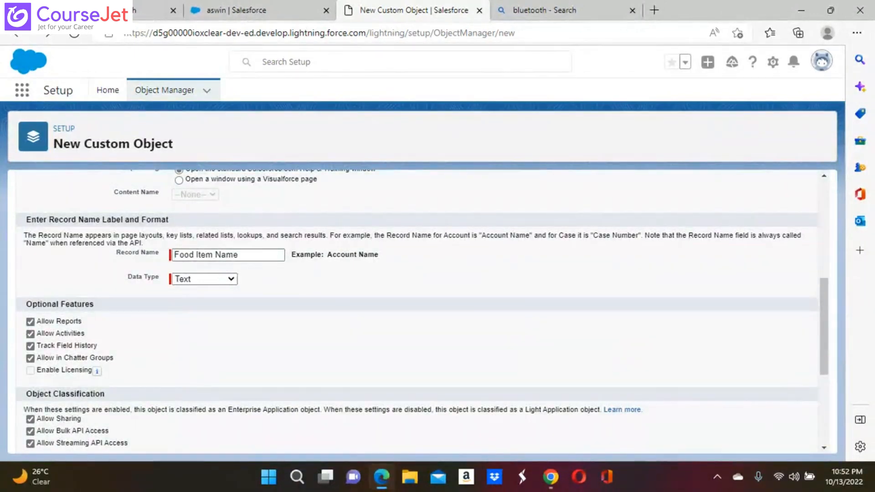
scroll(422, 313, down, 3)
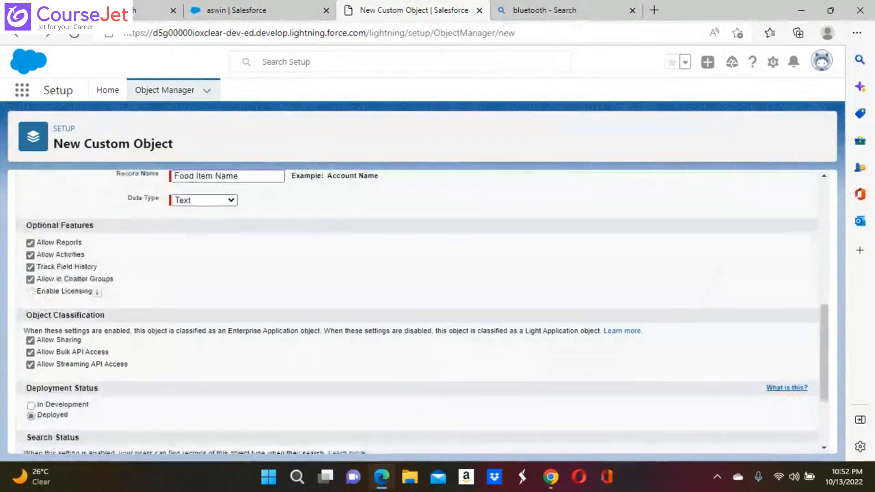
scroll(421, 313, down, 1)
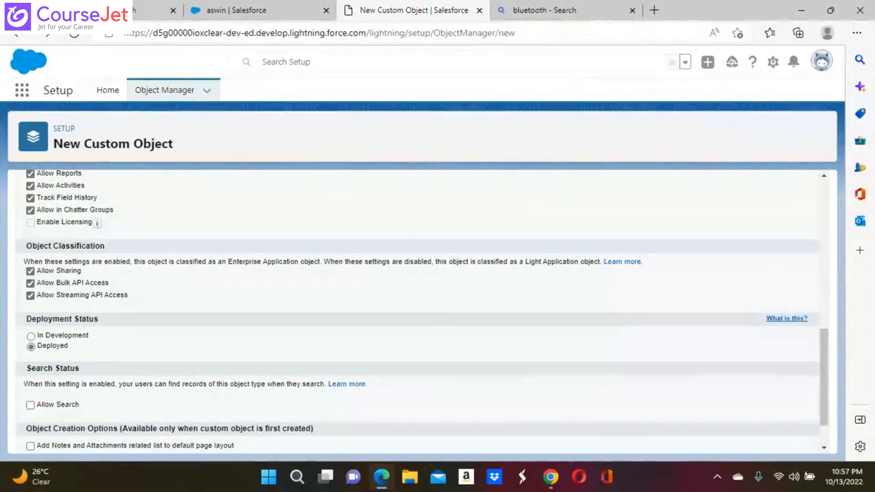
Tick 'Launch New Custom Tab Wizard after saving this custom object' at the bottom of the form
scroll(421, 314, down, 2)
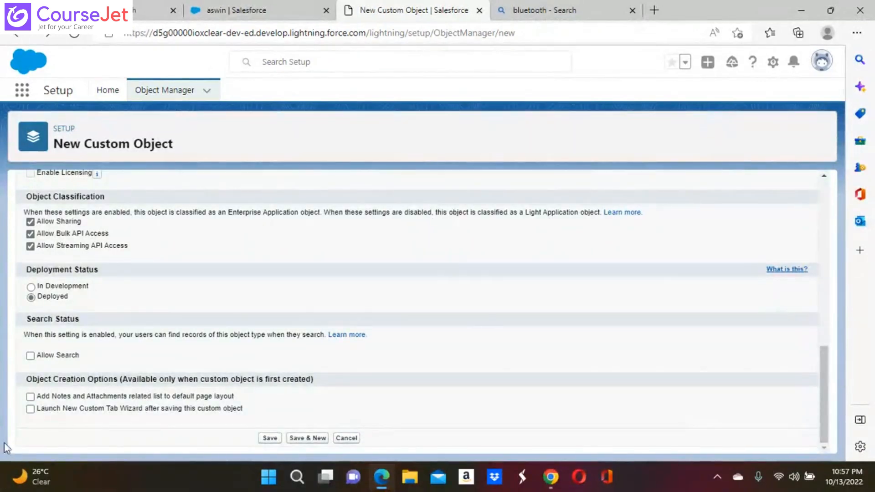
click(32, 411)
Tick Allow Search under Search Status so Food Item records are searchable
click(30, 355)
Attempt the save, then revisit Label and Plural Label so Object Name auto-fills as Food_Item
click(270, 440)
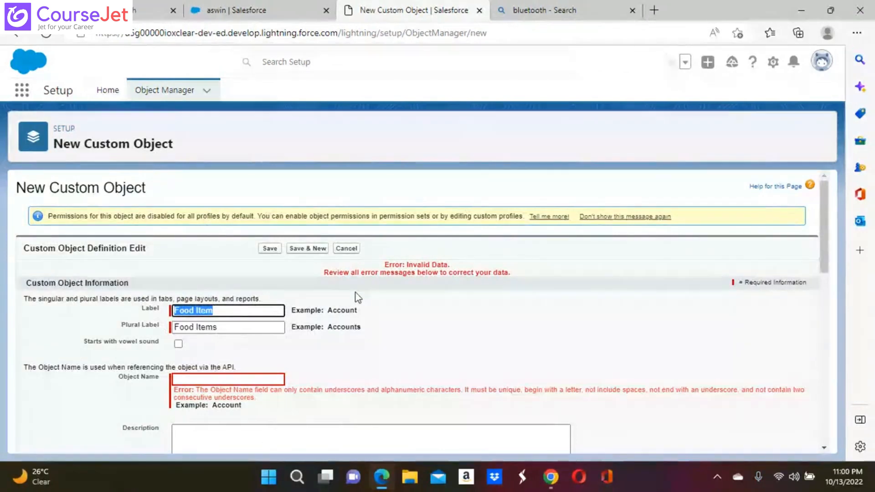
click(221, 310)
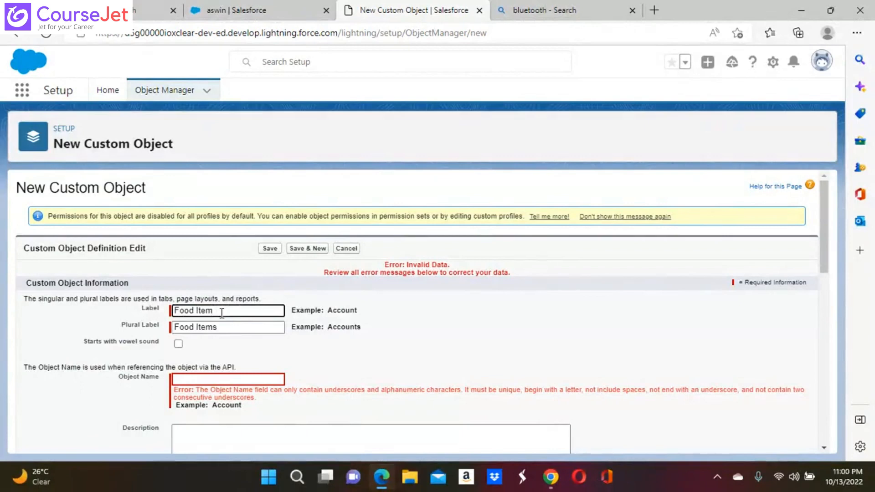
click(223, 328)
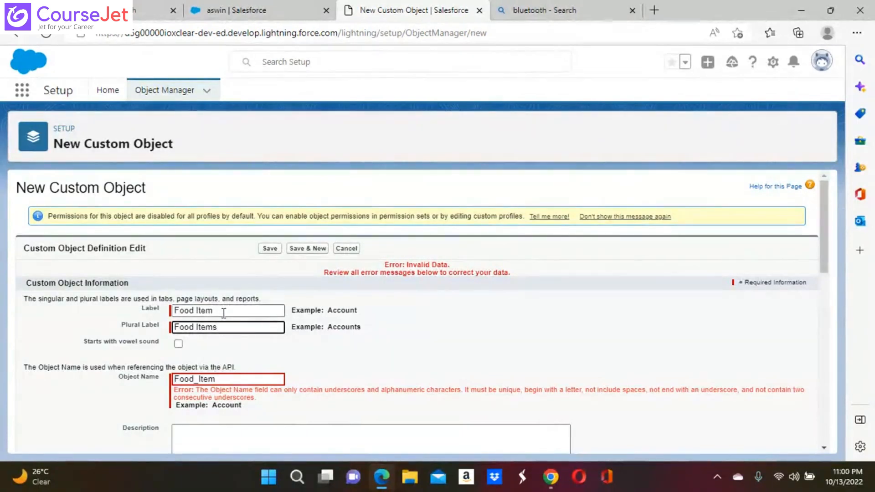
click(225, 313)
click(224, 327)
Save the Food Item custom object with Object Name Food_Item
mouse_move(331, 483)
scroll(493, 321, down, 1)
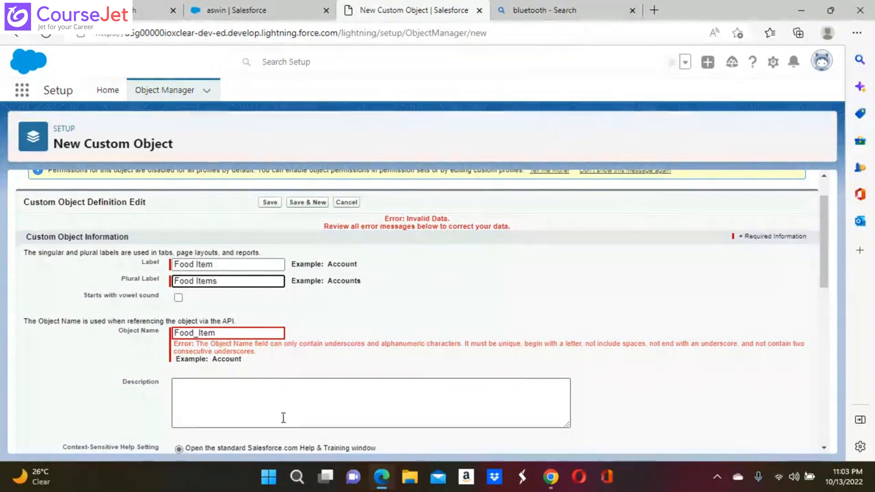
click(271, 203)
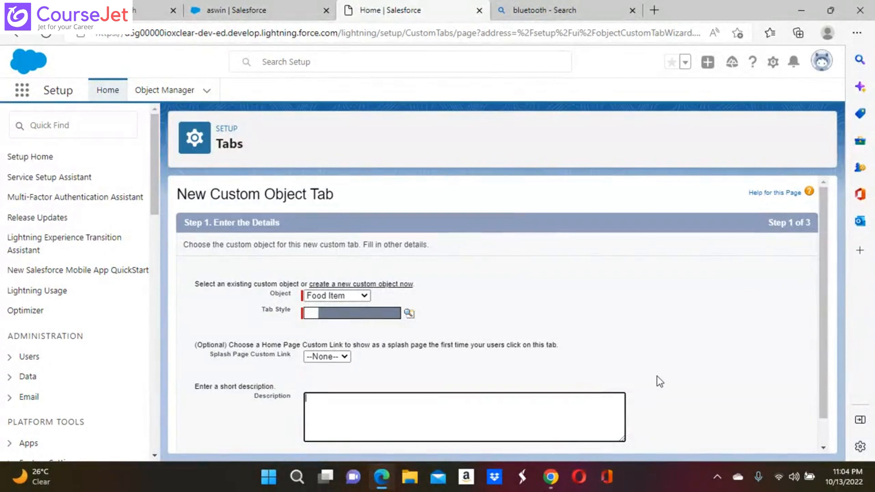
Scroll down Step 1 of the tab wizard to bring the Next button into view
scroll(657, 377, down, 1)
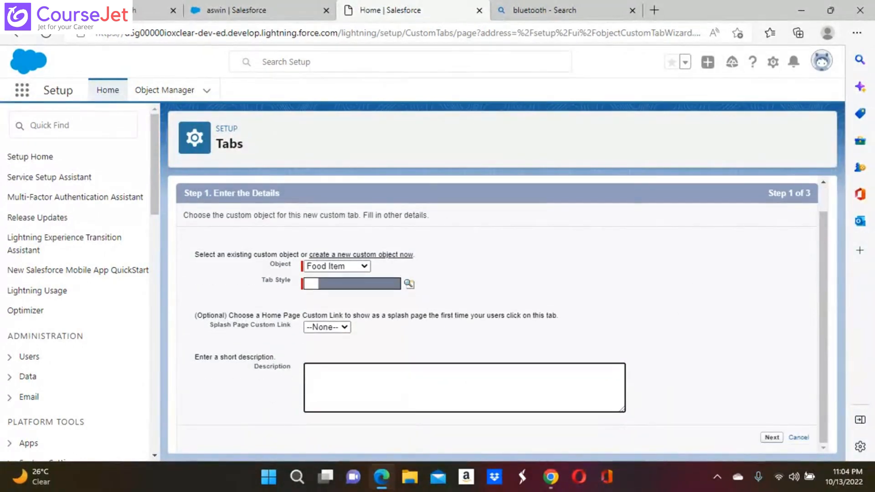
scroll(502, 314, down, 1)
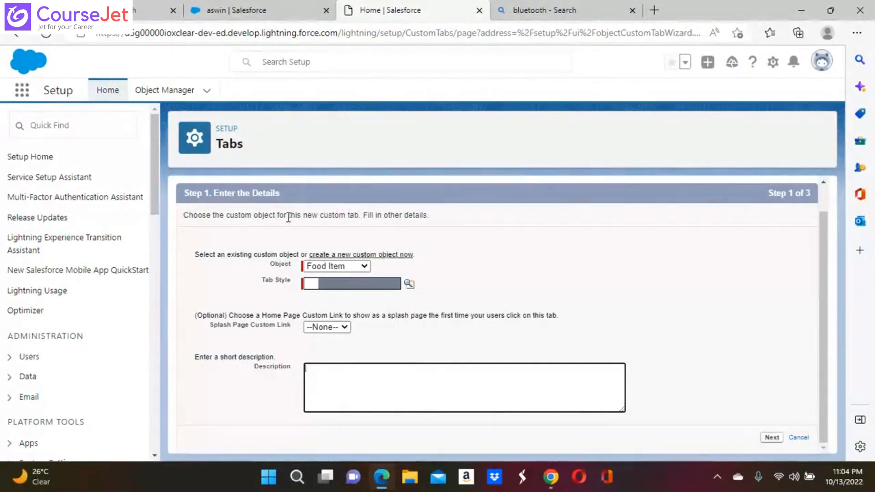
Give the Food Item tab the Chalkboard style, keep splash page link --None--, and start the description
click(321, 287)
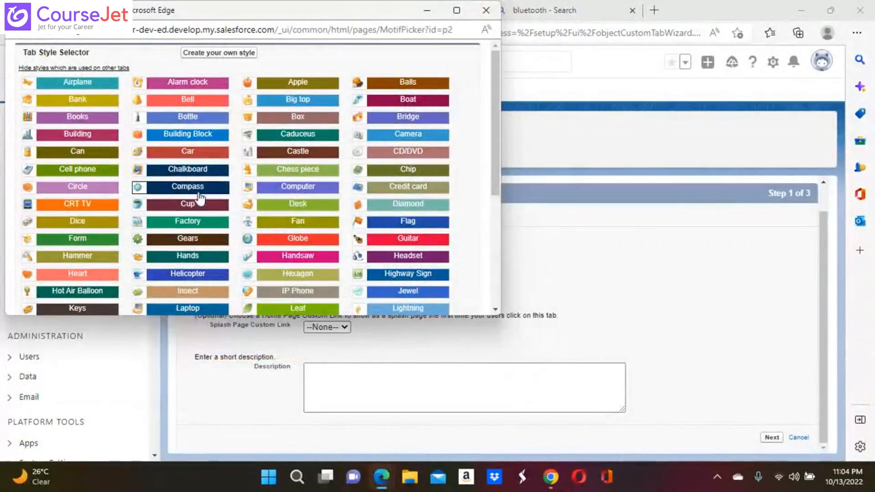
click(199, 172)
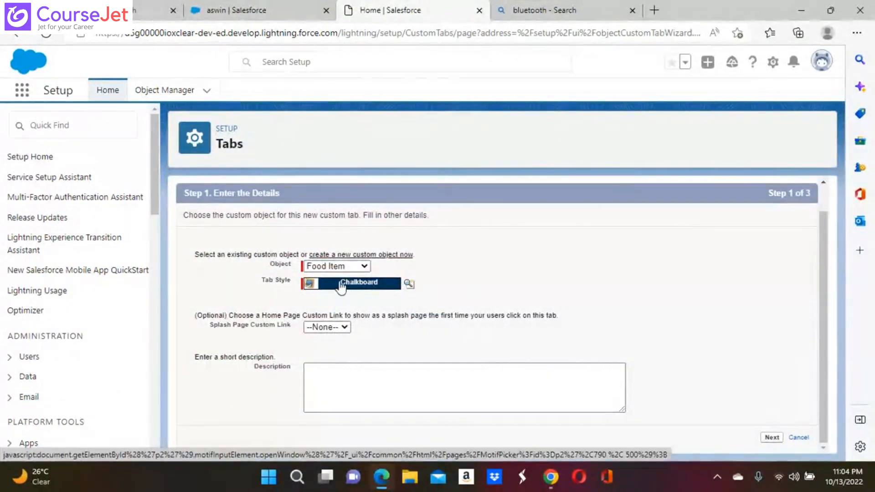
click(341, 328)
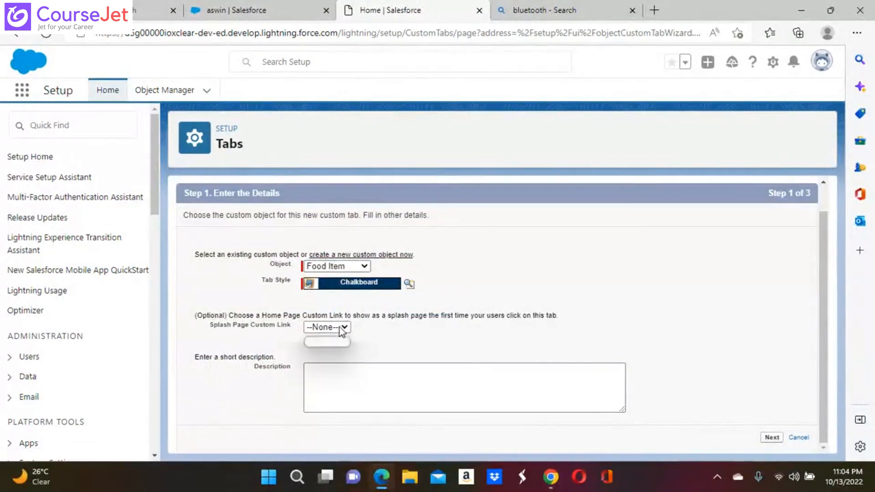
click(345, 328)
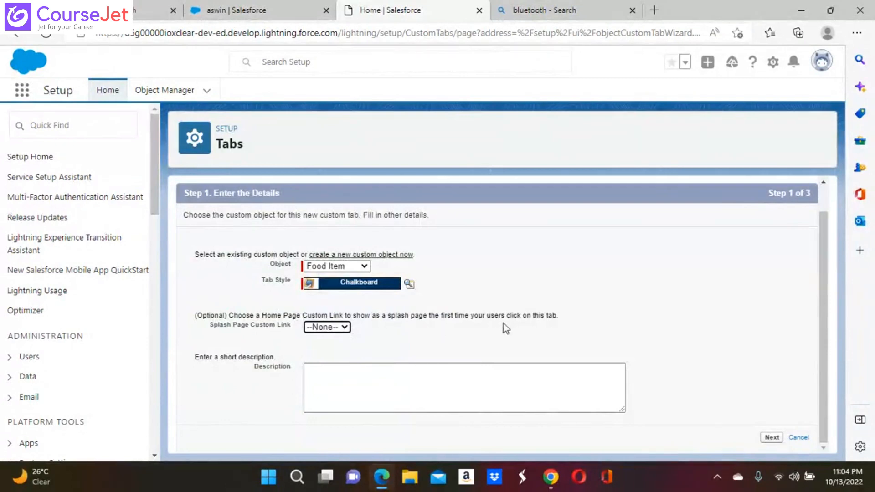
click(317, 328)
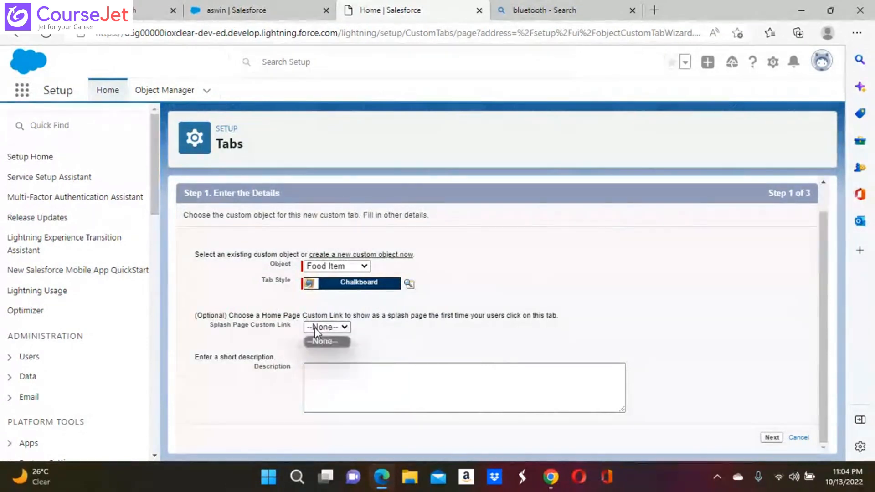
click(325, 383)
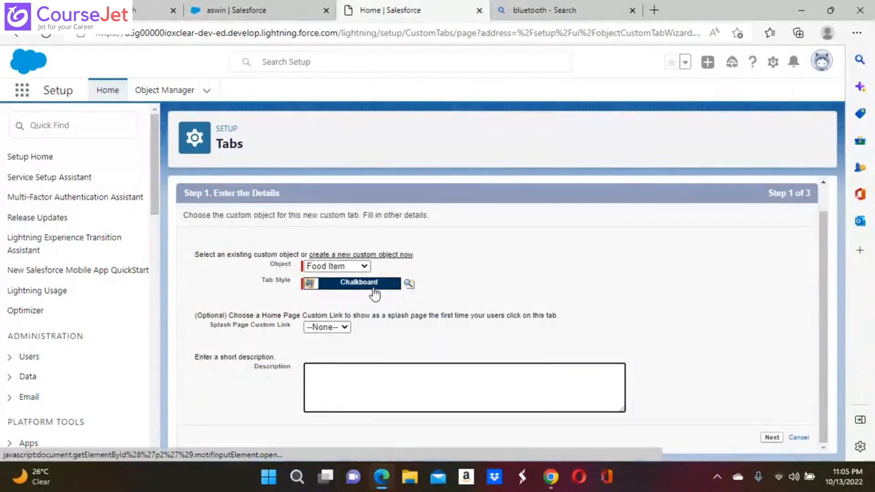
scroll(403, 351, down, 1)
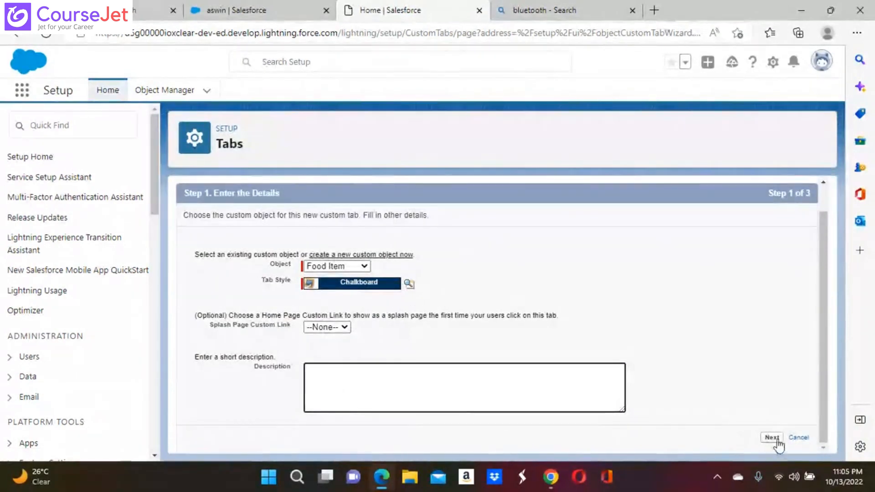
Advance the tab wizard to Step 2, Add to Profiles
click(773, 438)
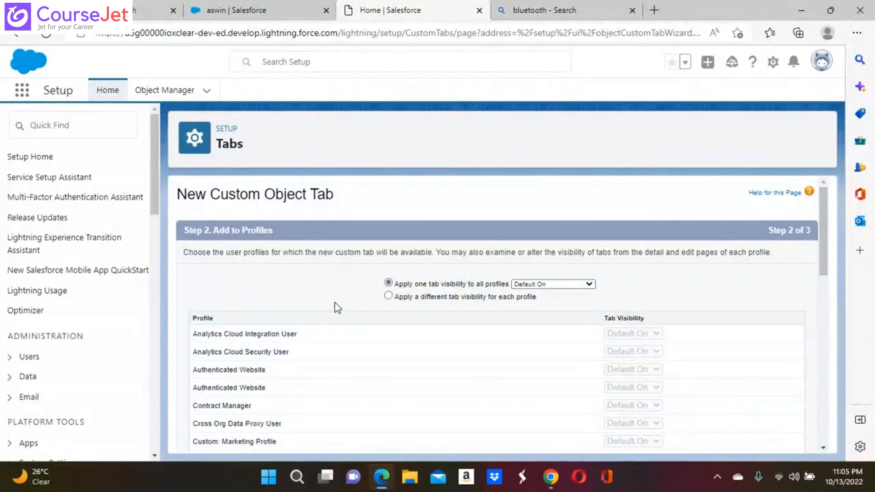
scroll(334, 308, down, 2)
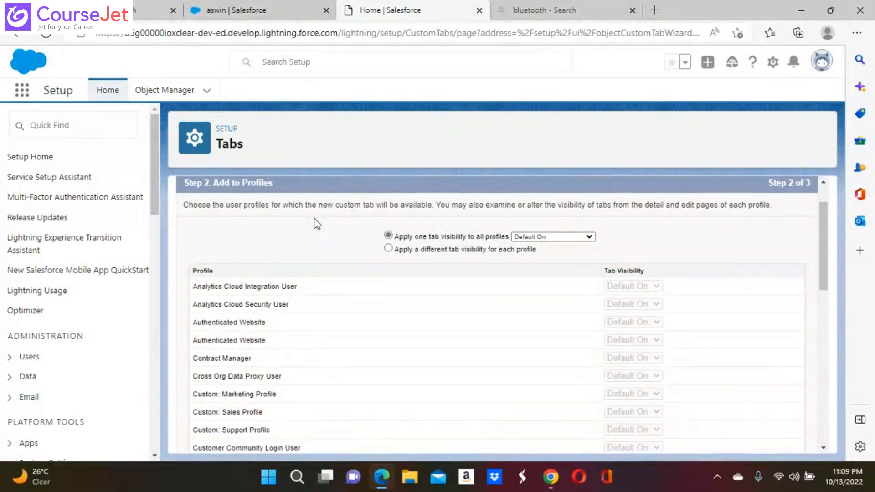
Keep Default On visibility for all profiles and advance to Step 3, Add to Custom Apps
scroll(316, 223, down, 12)
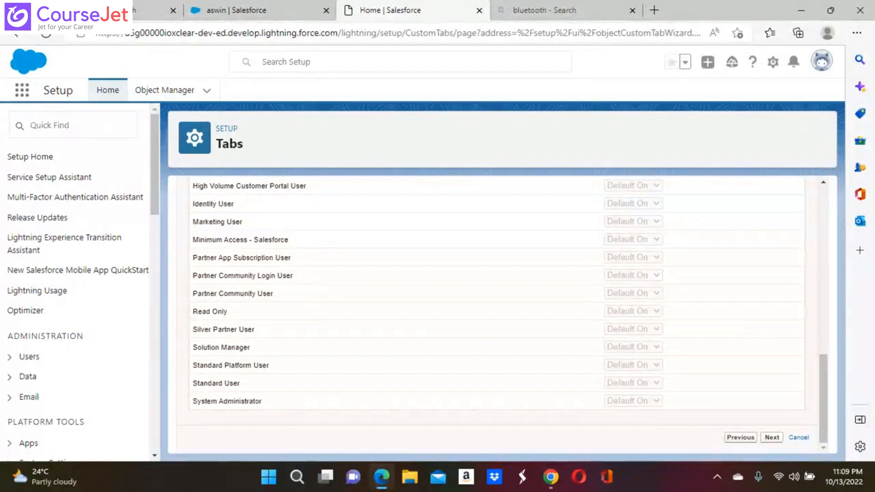
click(772, 437)
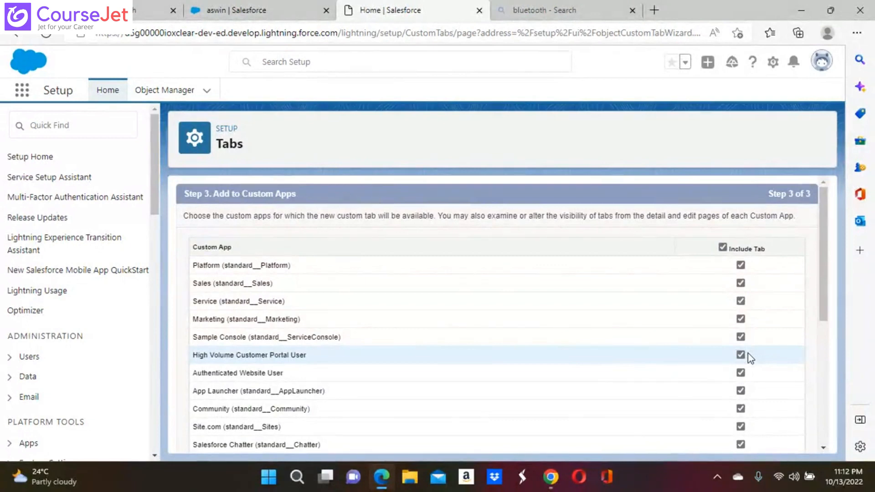
Uncheck then recheck Include Tab for Sales and Service, leaving every app included
click(740, 283)
click(740, 301)
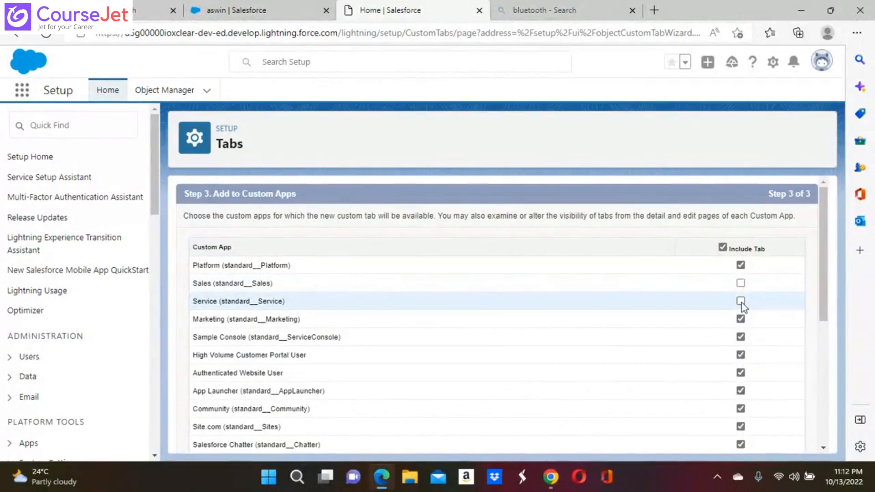
click(741, 283)
click(740, 301)
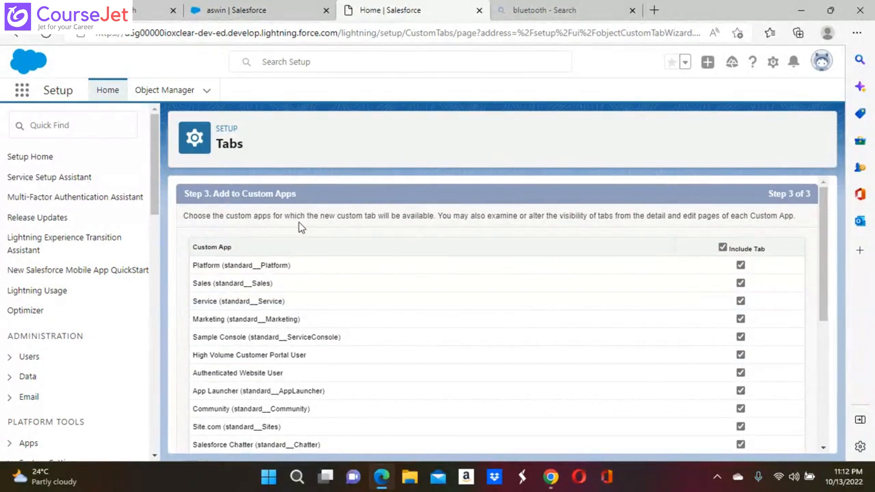
Search the page for 'include tab' using the browser's find-in-page box instead of Setup search
click(324, 62)
text(inc)
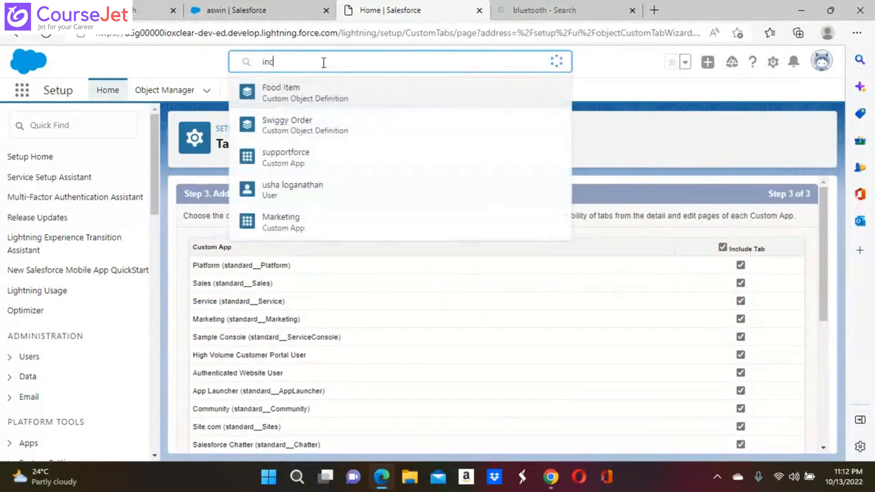
text(lu)
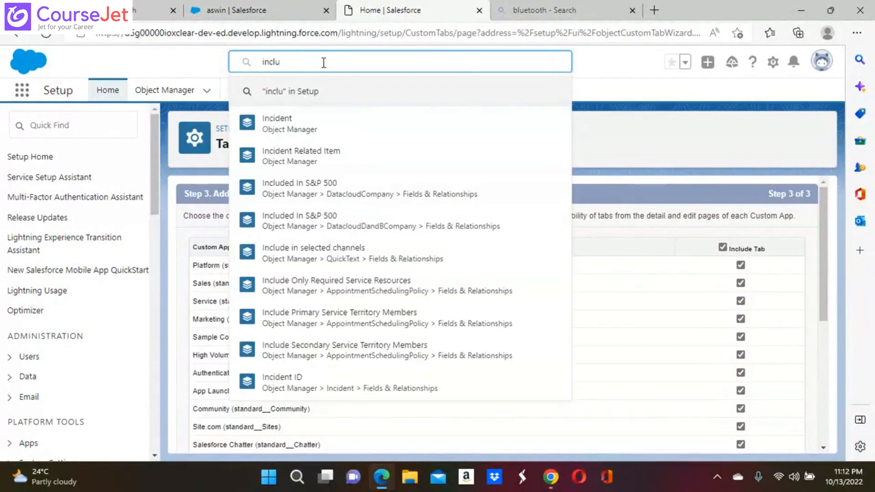
key(BackSpace)
key(BackSpace)
key(BackSpace)
key(BackSpace)
key(BackSpace)
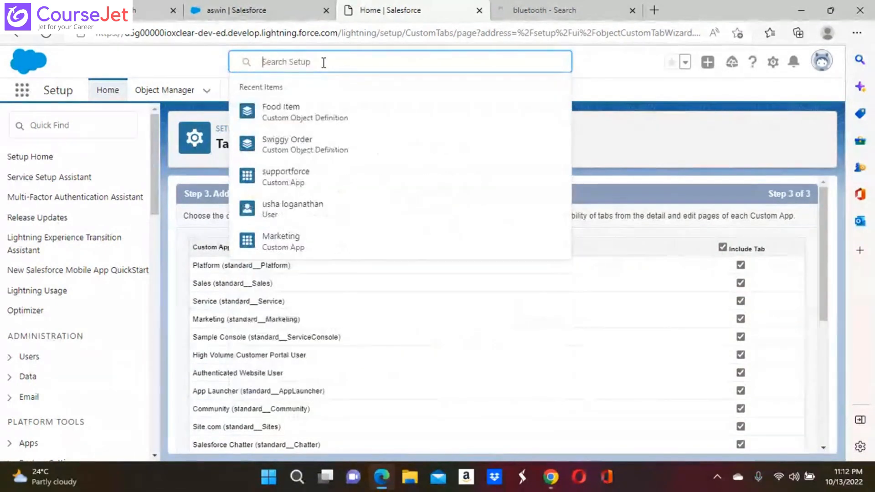
key(ctrl+f)
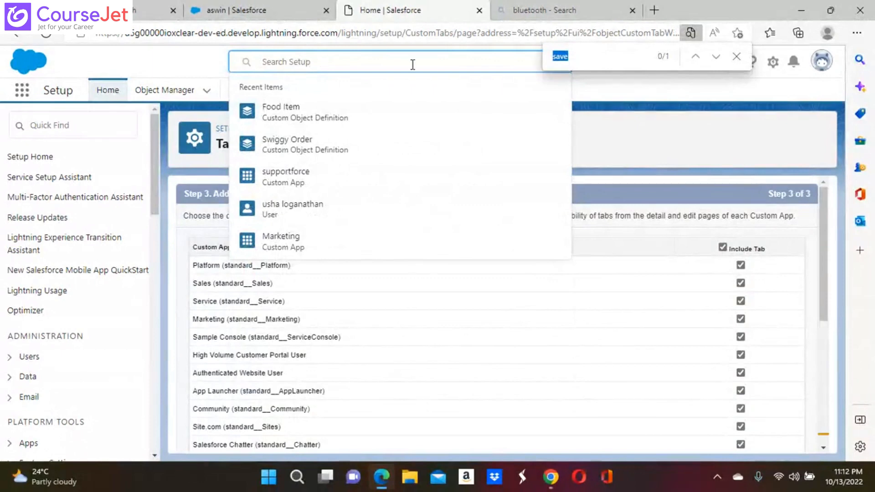
click(578, 56)
key(BackSpace)
key(BackSpace)
key(BackSpace)
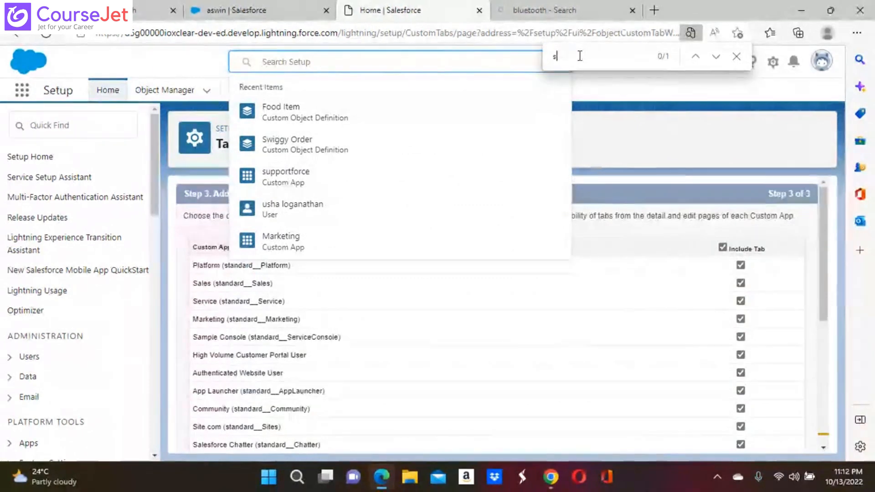
key(BackSpace)
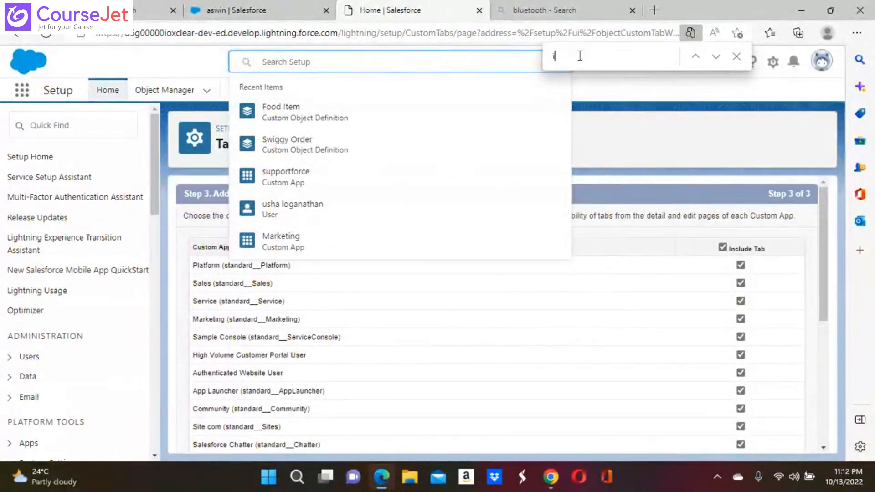
text(include)
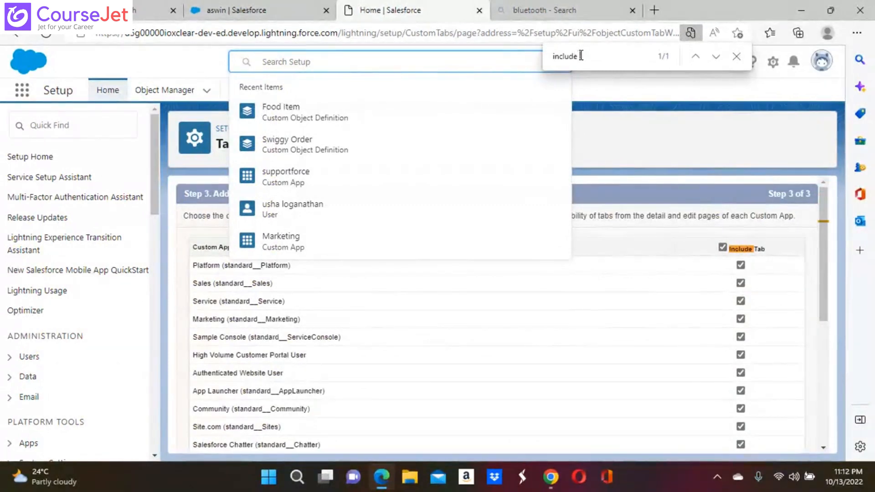
text( tab)
click(326, 123)
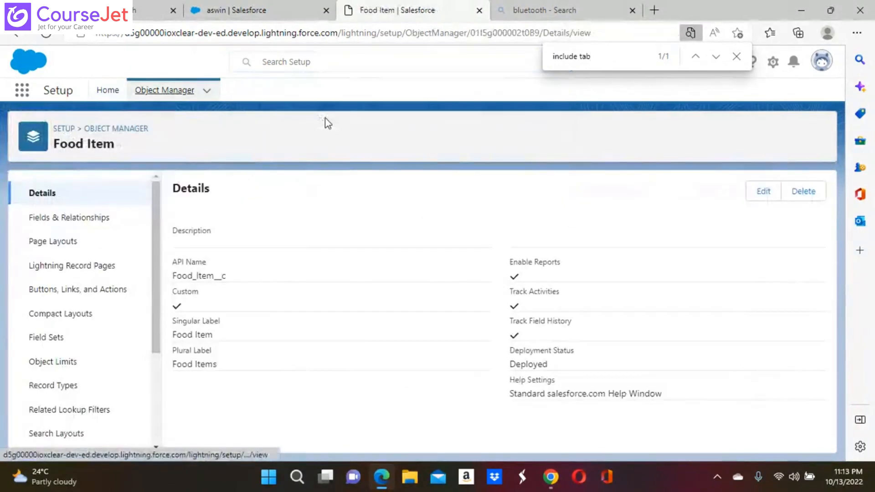
click(16, 36)
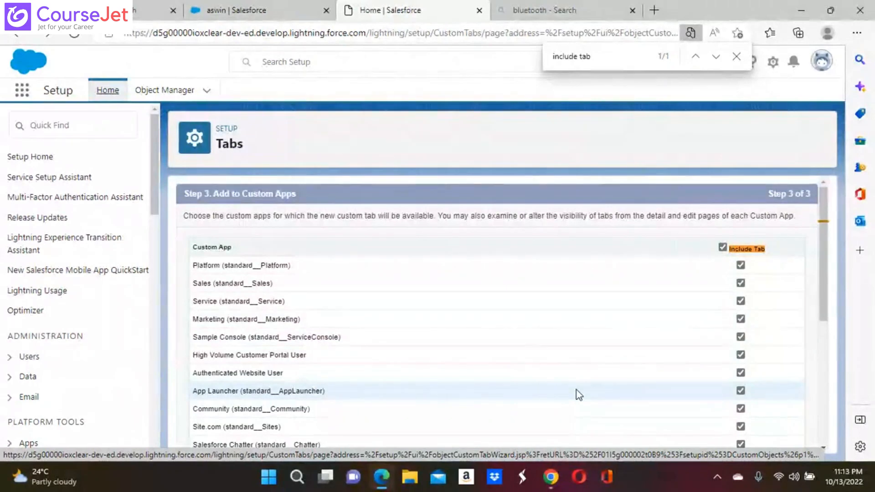
click(597, 57)
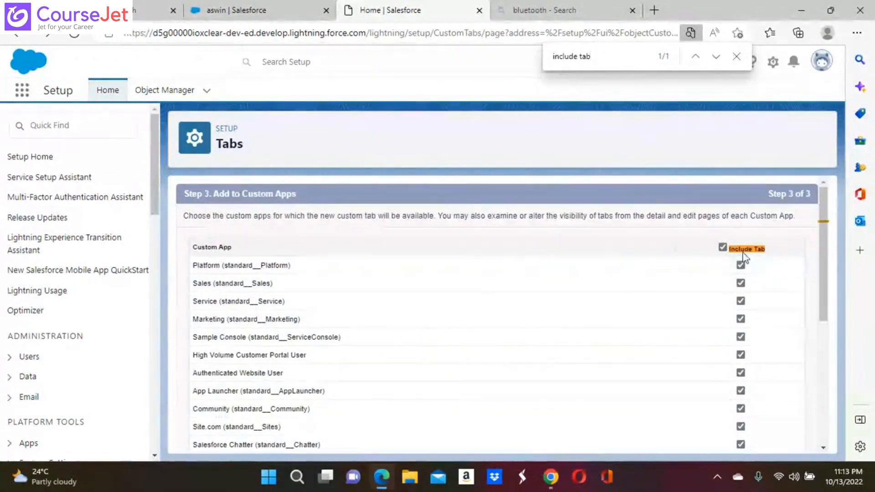
Clear the Include Tab checkbox for all apps and tick only the Service app
click(726, 246)
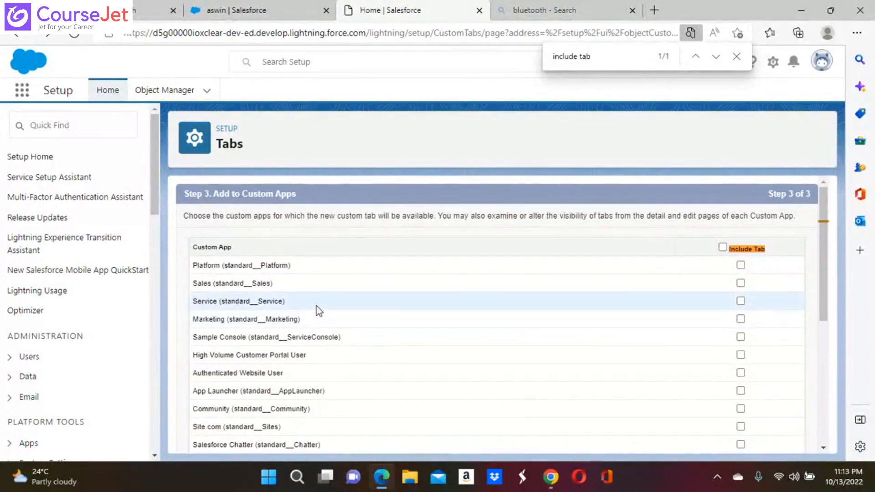
click(740, 301)
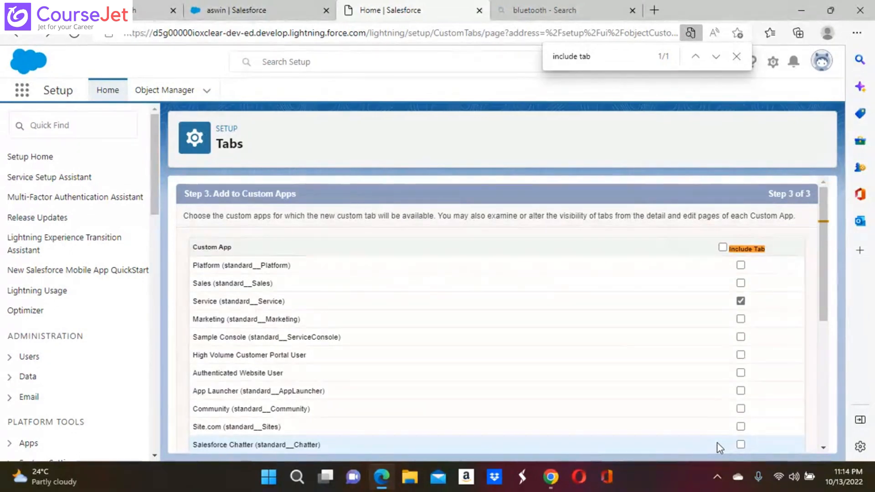
scroll(503, 314, down, 6)
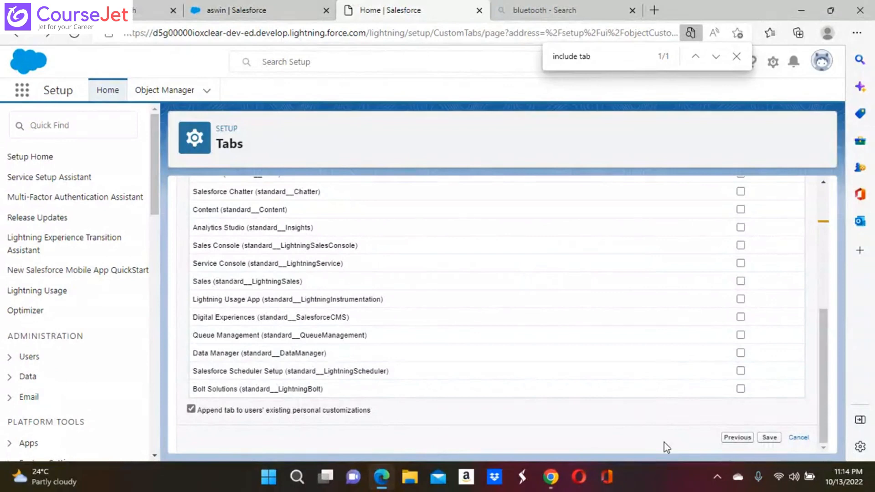
scroll(663, 442, up, 5)
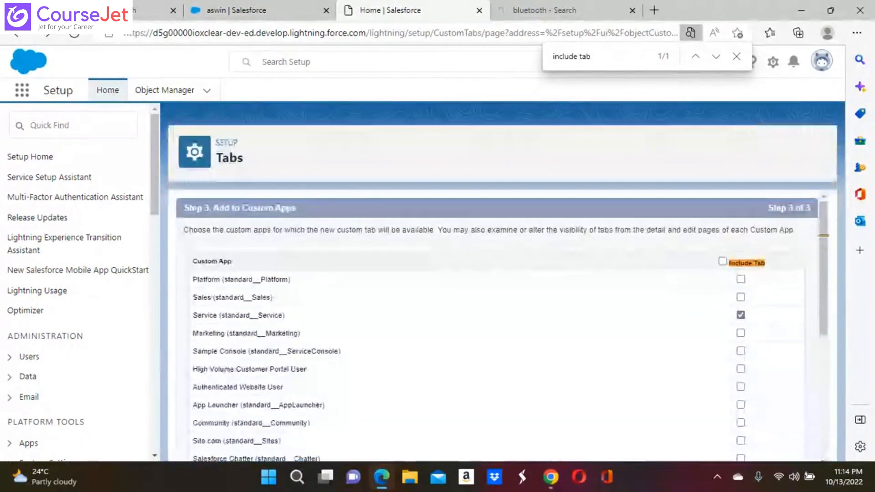
click(735, 57)
scroll(575, 234, down, 5)
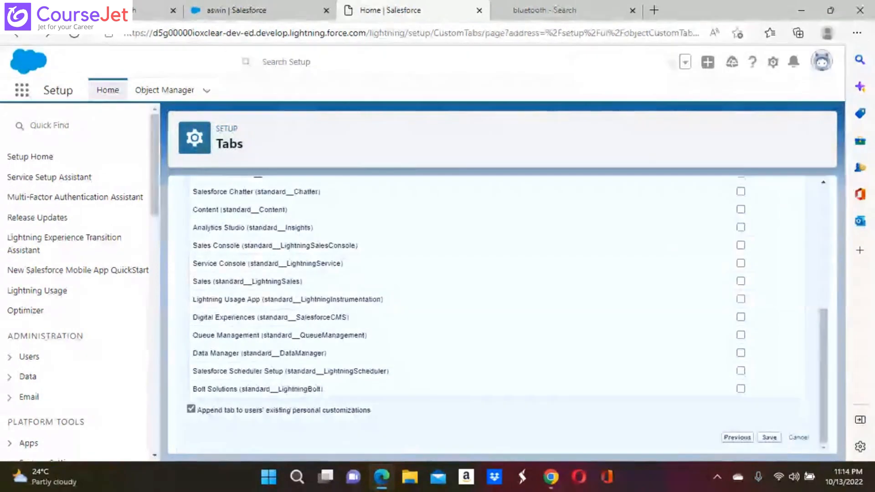
scroll(628, 278, up, 5)
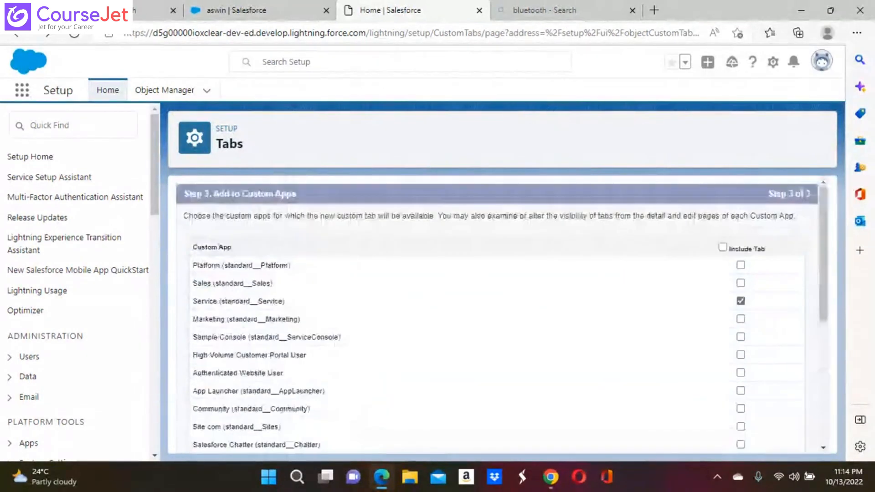
Reapply the setting so only the Service app includes the tab, then save
click(723, 247)
scroll(726, 248, down, 5)
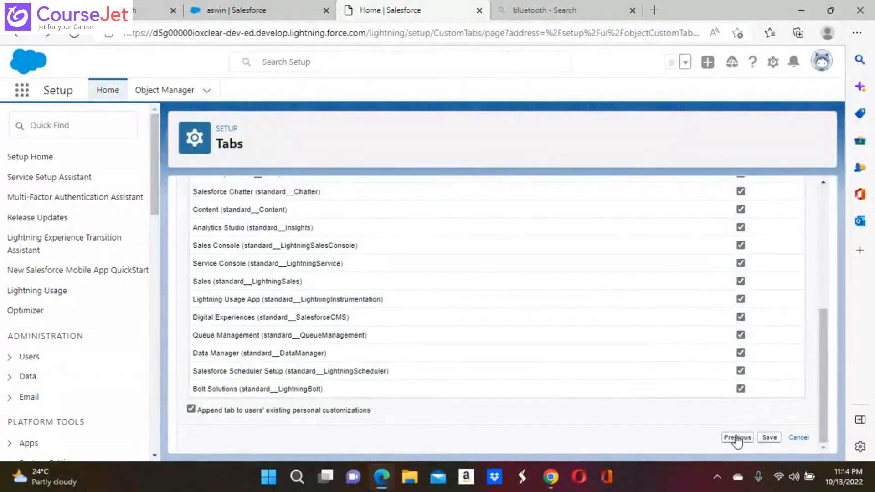
scroll(643, 360, up, 5)
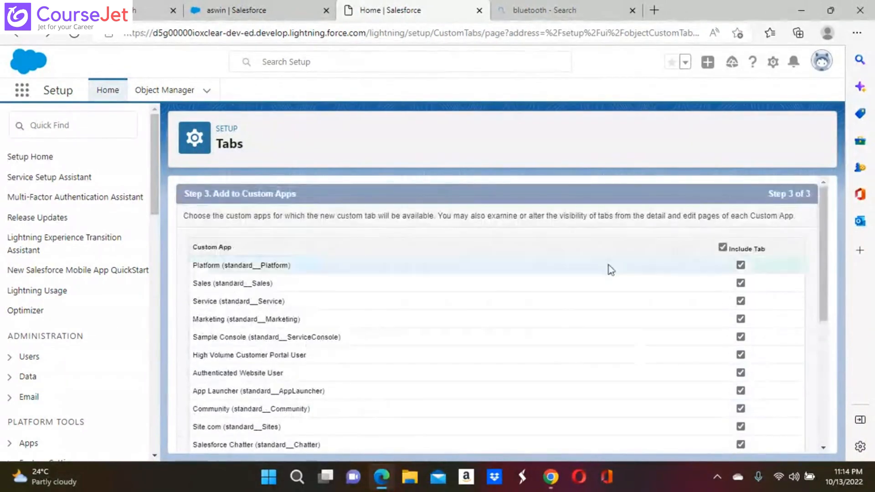
click(722, 248)
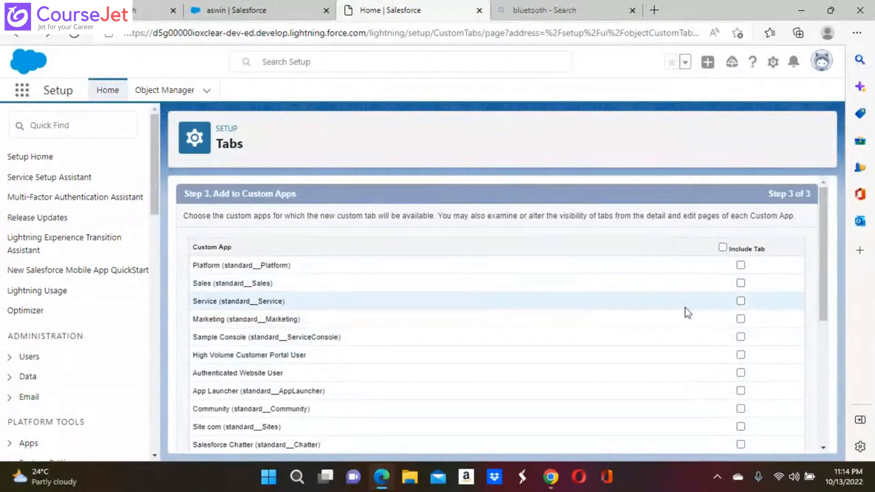
click(740, 301)
scroll(739, 304, down, 5)
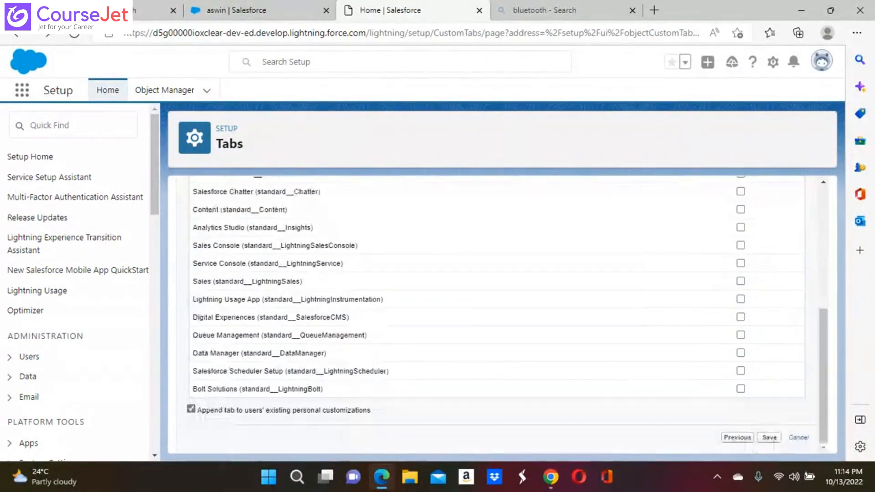
click(770, 439)
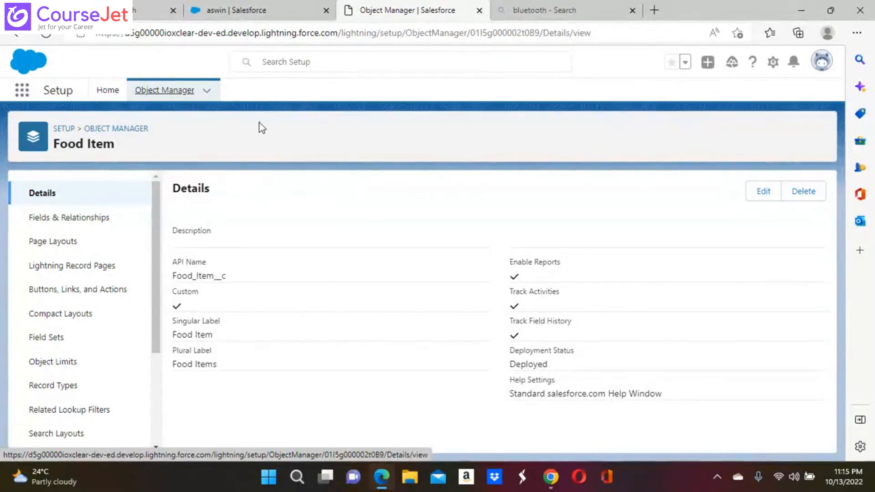
Leave Setup and switch to the Service app from the App Launcher
click(22, 90)
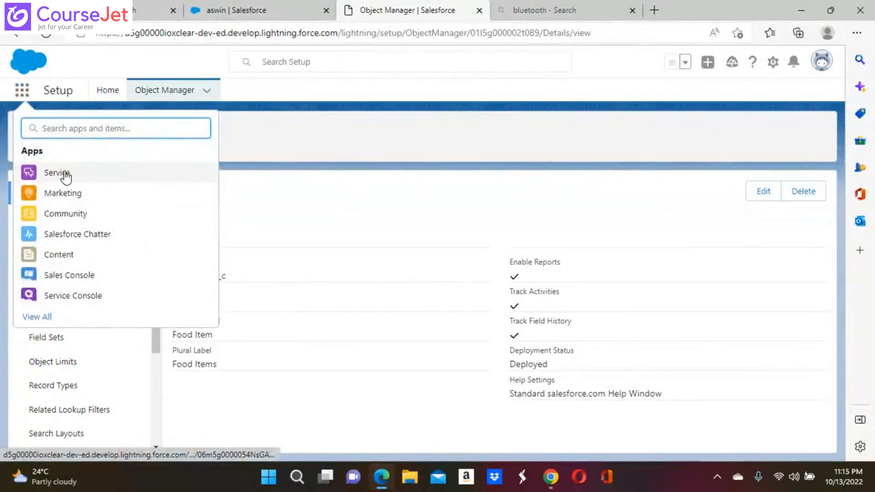
click(66, 176)
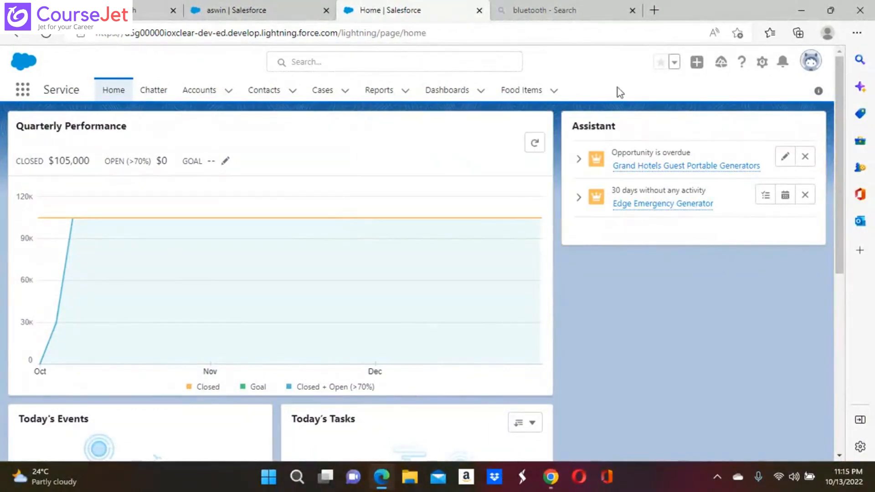
Start a new record from the Food Items tab and enter the name in lowercase
click(524, 93)
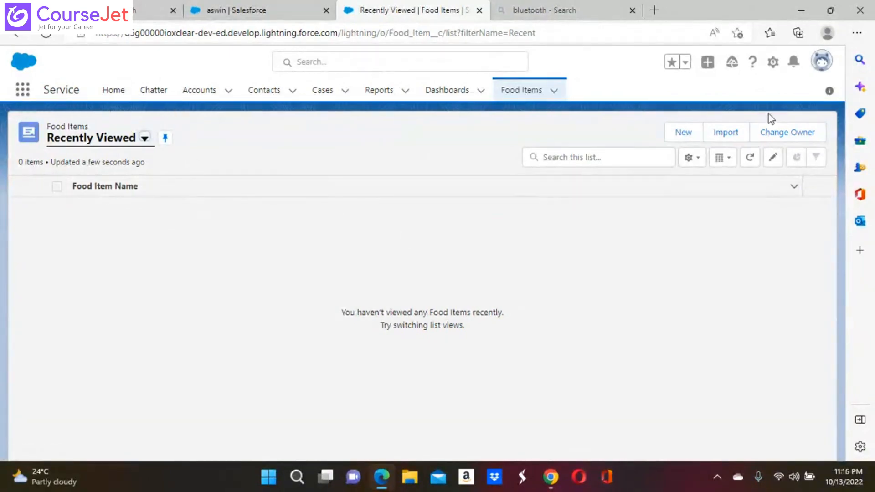
click(684, 132)
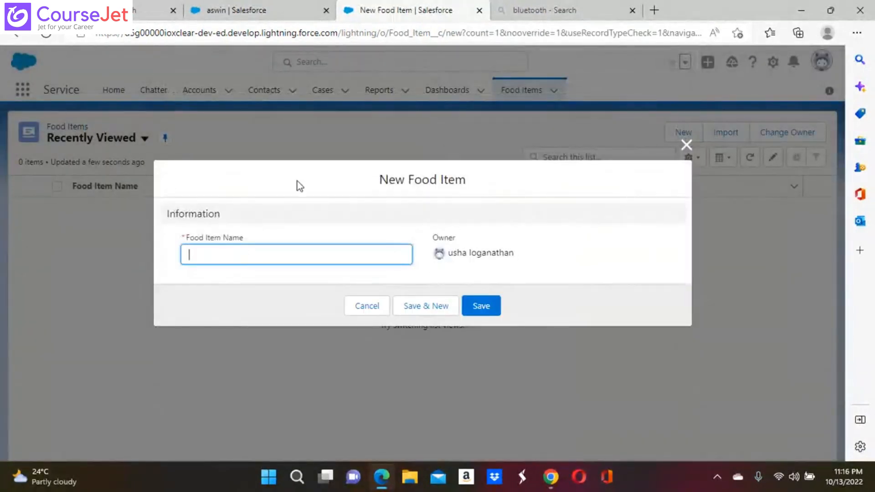
click(190, 258)
text(cur)
Capitalise the Food Item Name to 'Curd Rice' and save the record
click(192, 253)
key(BackSpace)
text(C)
click(212, 255)
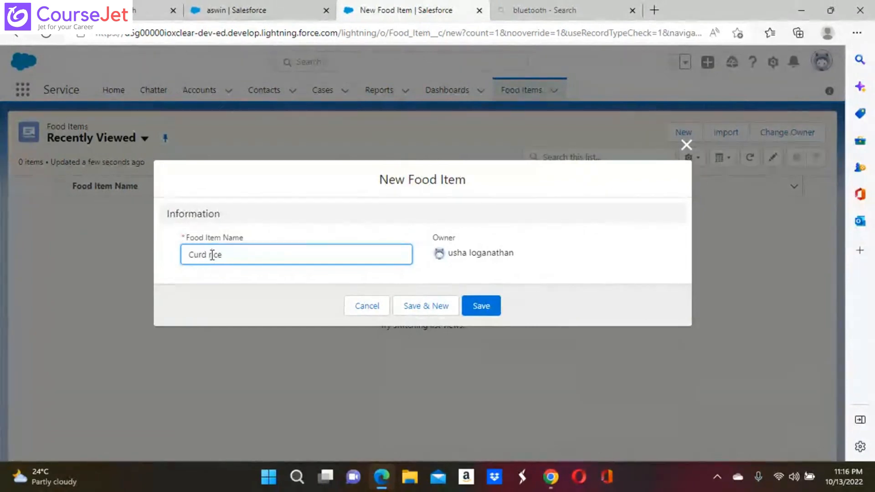
key(BackSpace)
text(R)
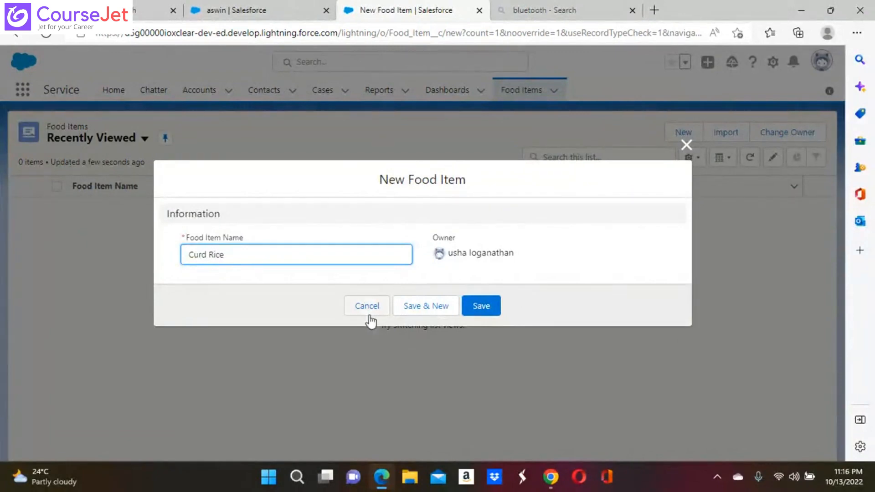
click(480, 306)
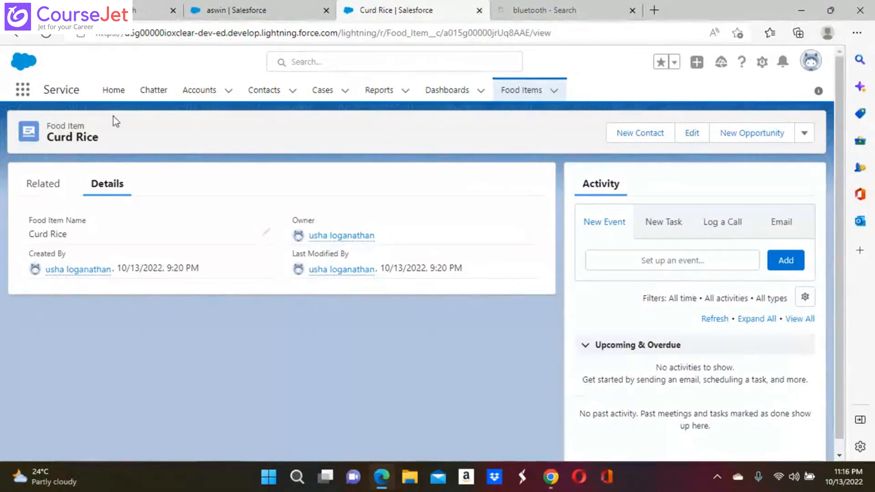
Switch to the Marketing app to check for Food Items, then return to the Service app
click(20, 91)
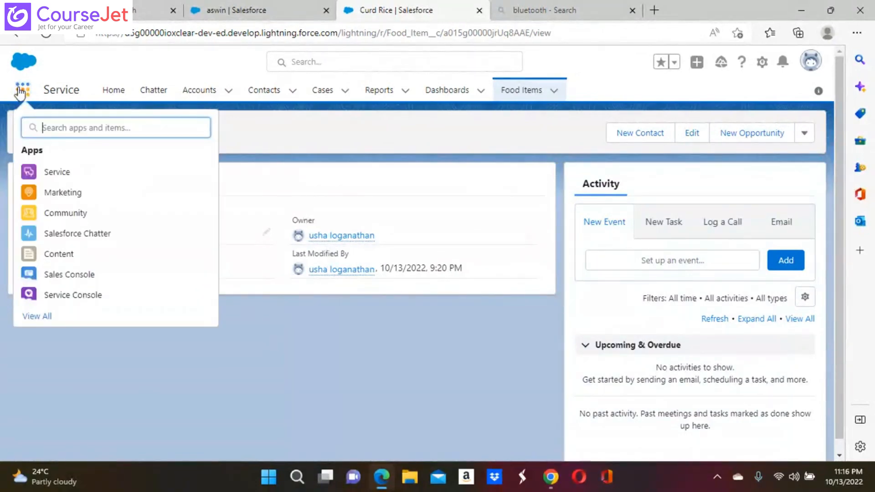
click(75, 196)
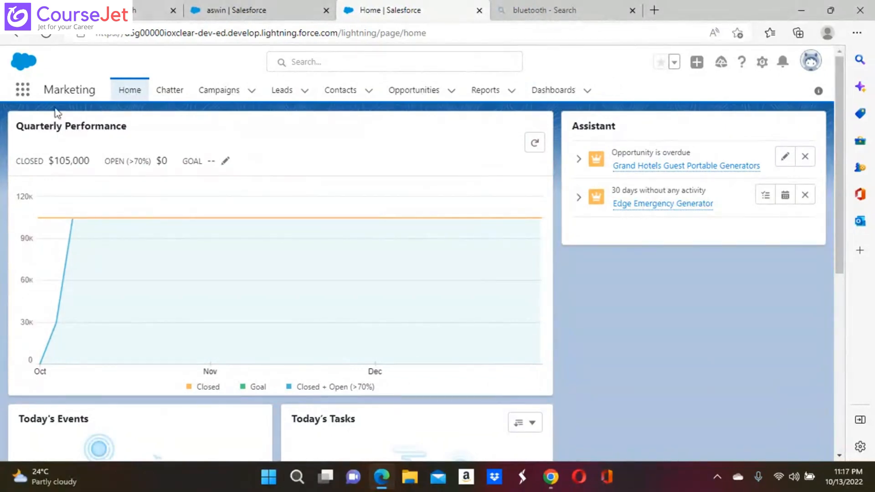
click(27, 92)
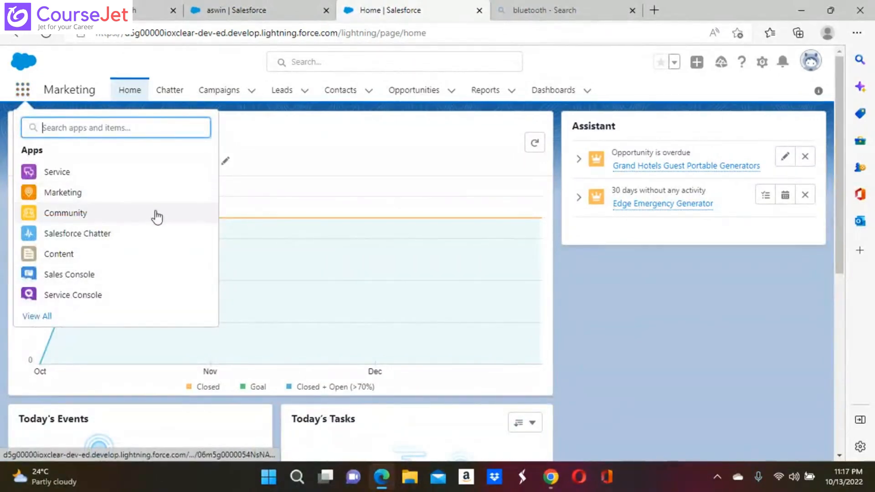
click(76, 177)
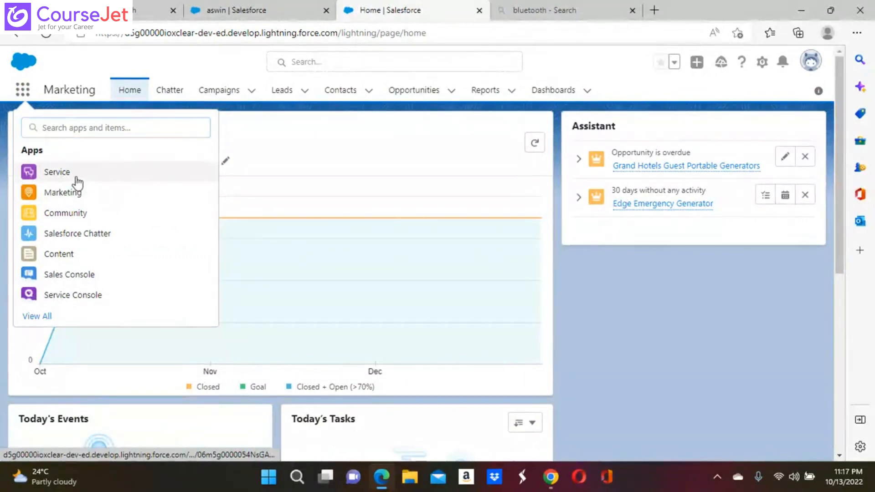